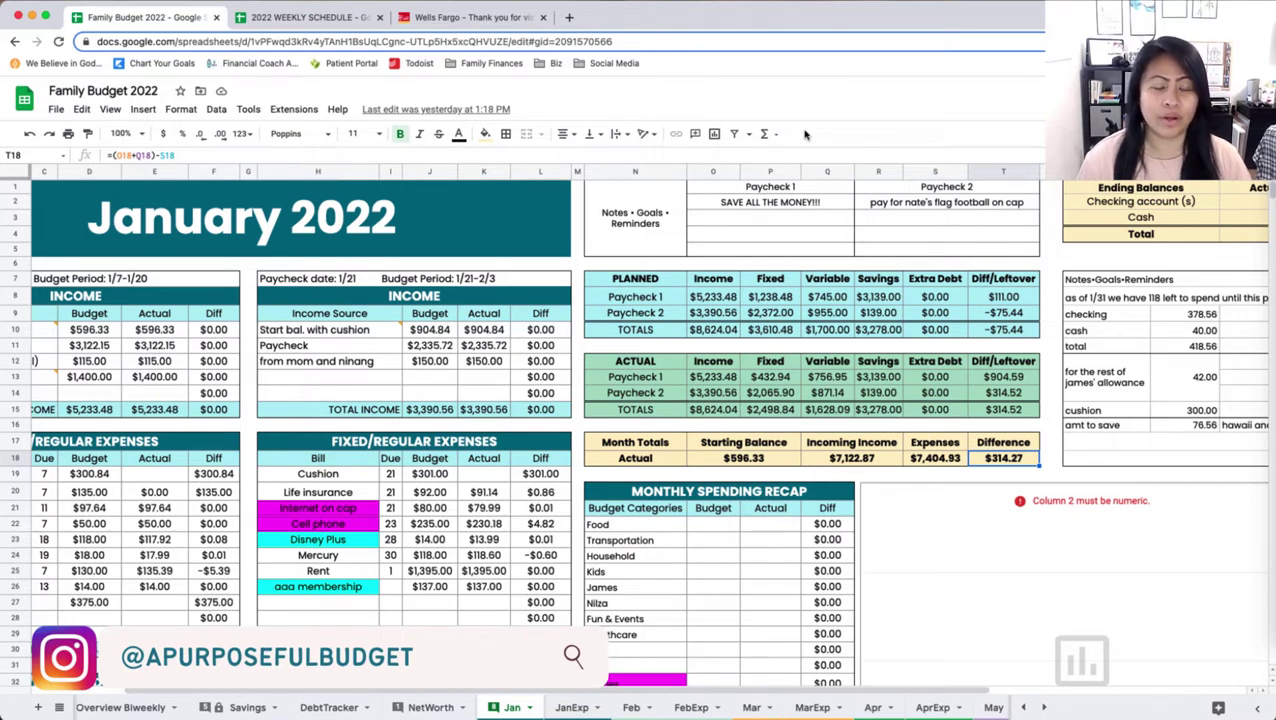
Step: Look up January's final checking balance and the $21.00 ending cash in the JanExp sheet
scroll(491, 413, down, 2)
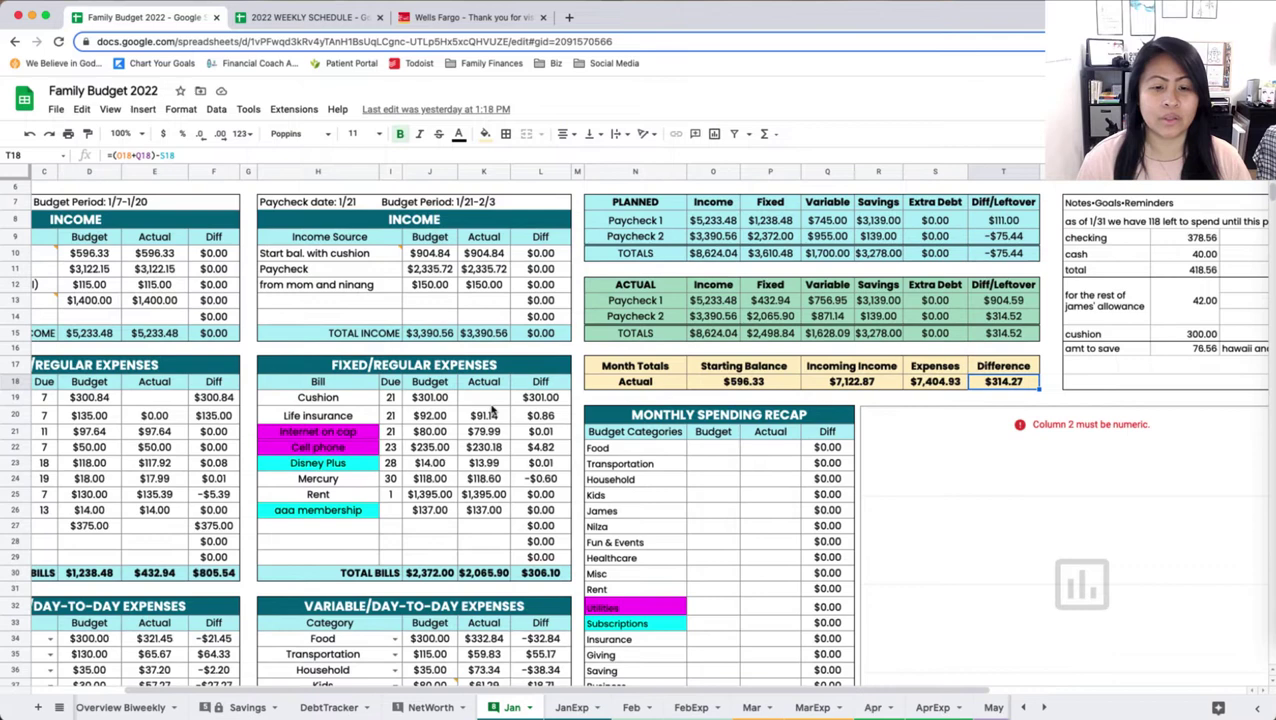
scroll(491, 413, down, 1)
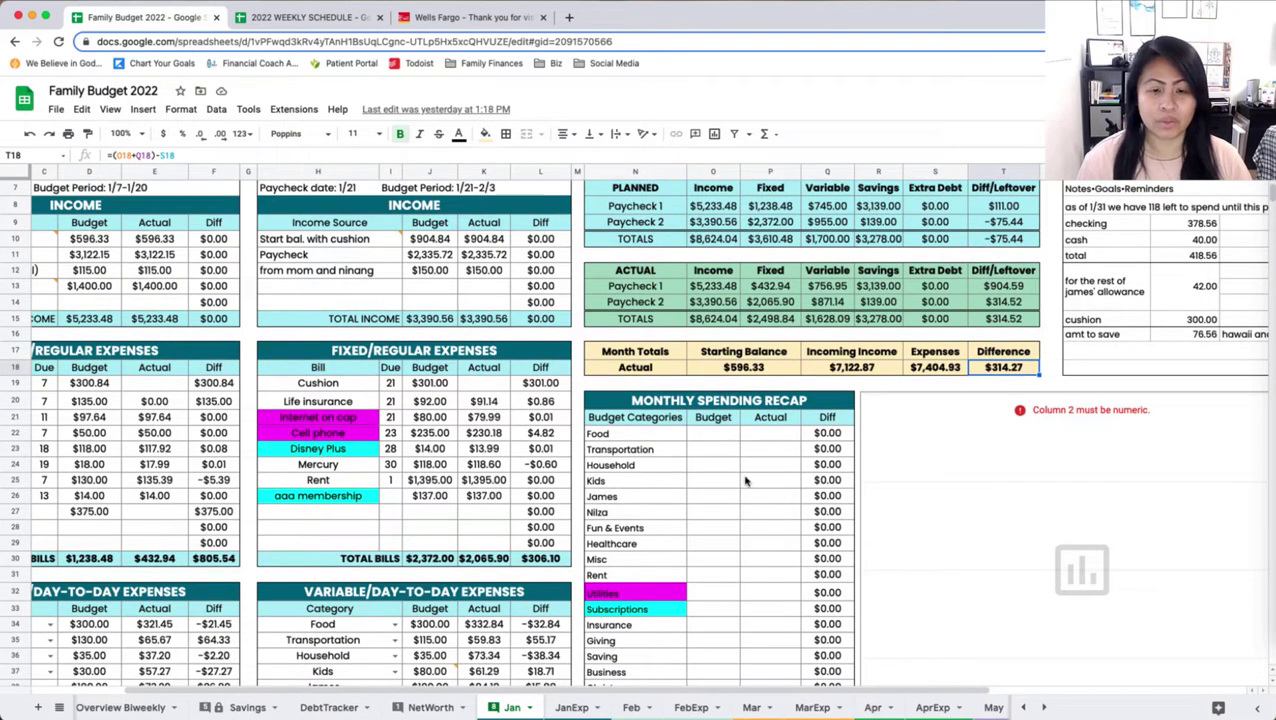
scroll(186, 410, up, 3)
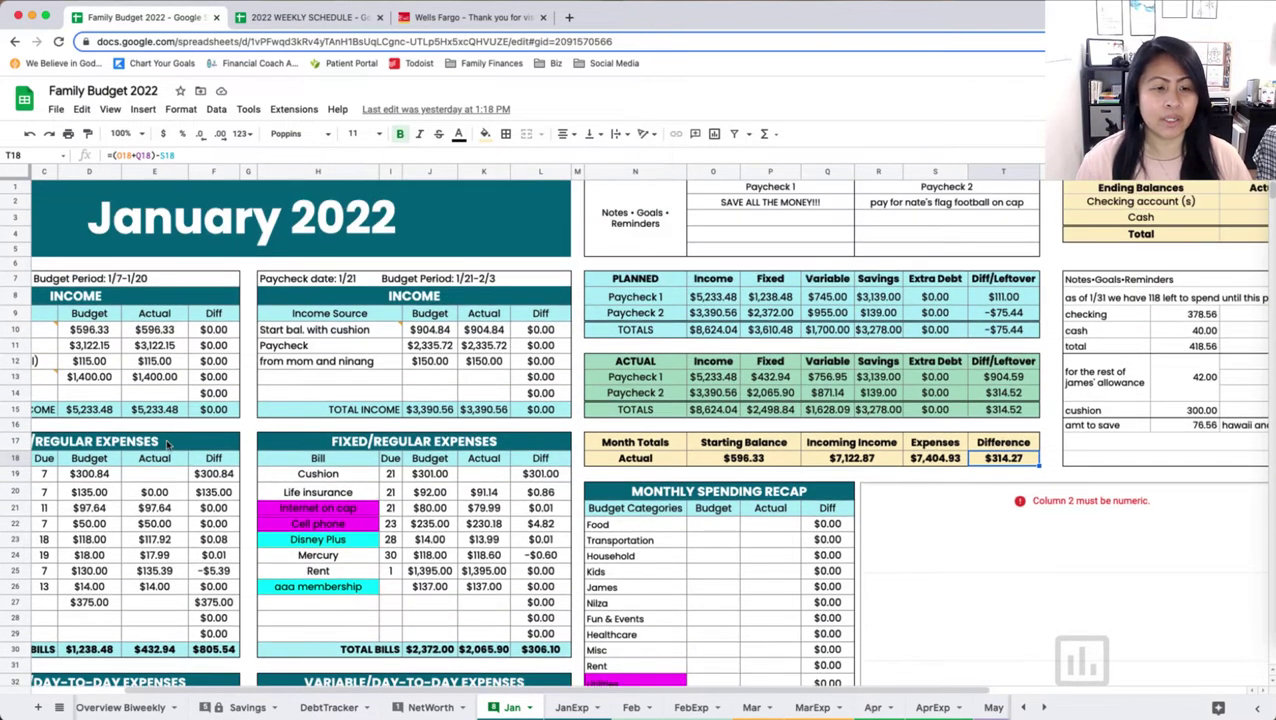
scroll(170, 446, down, 1)
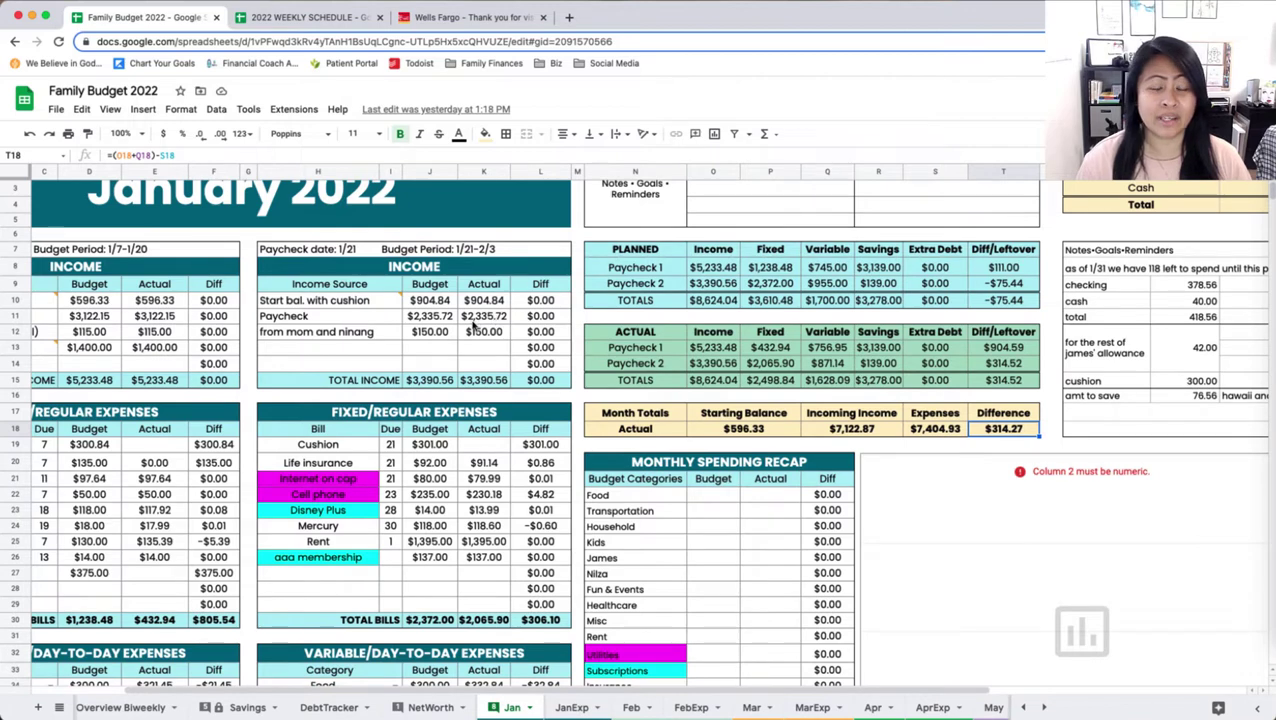
scroll(518, 456, down, 3)
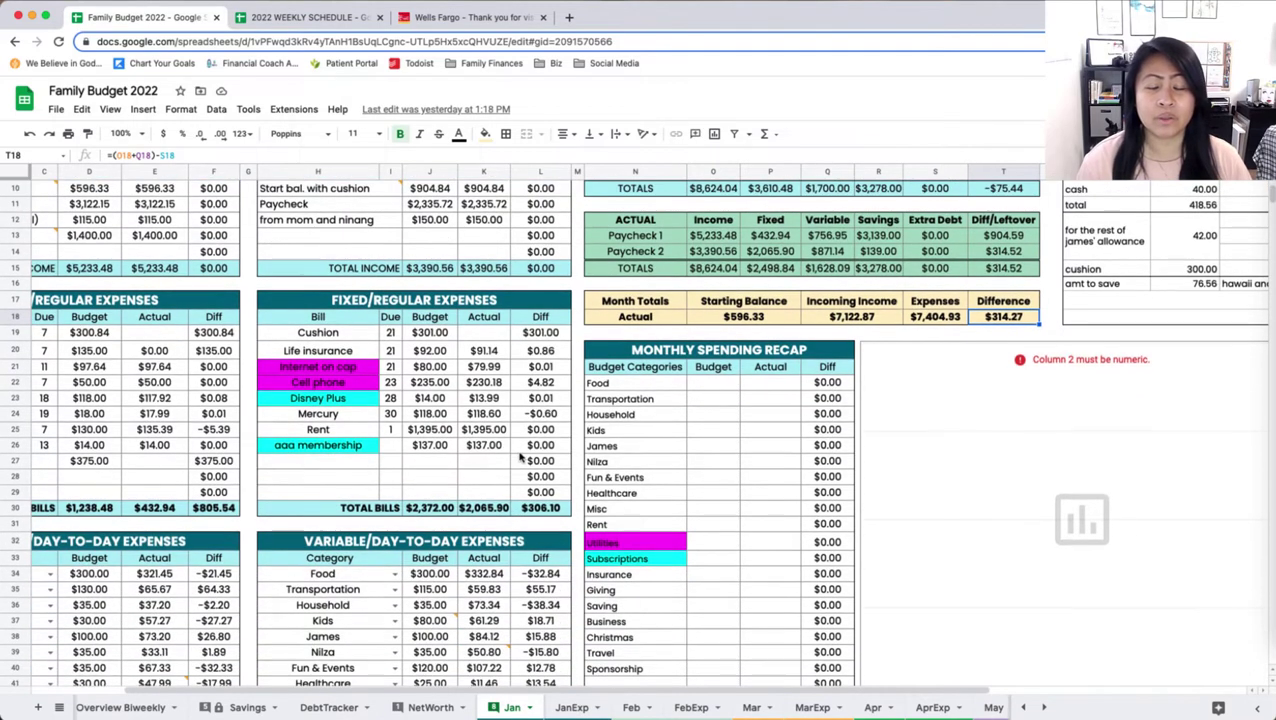
scroll(519, 456, down, 2)
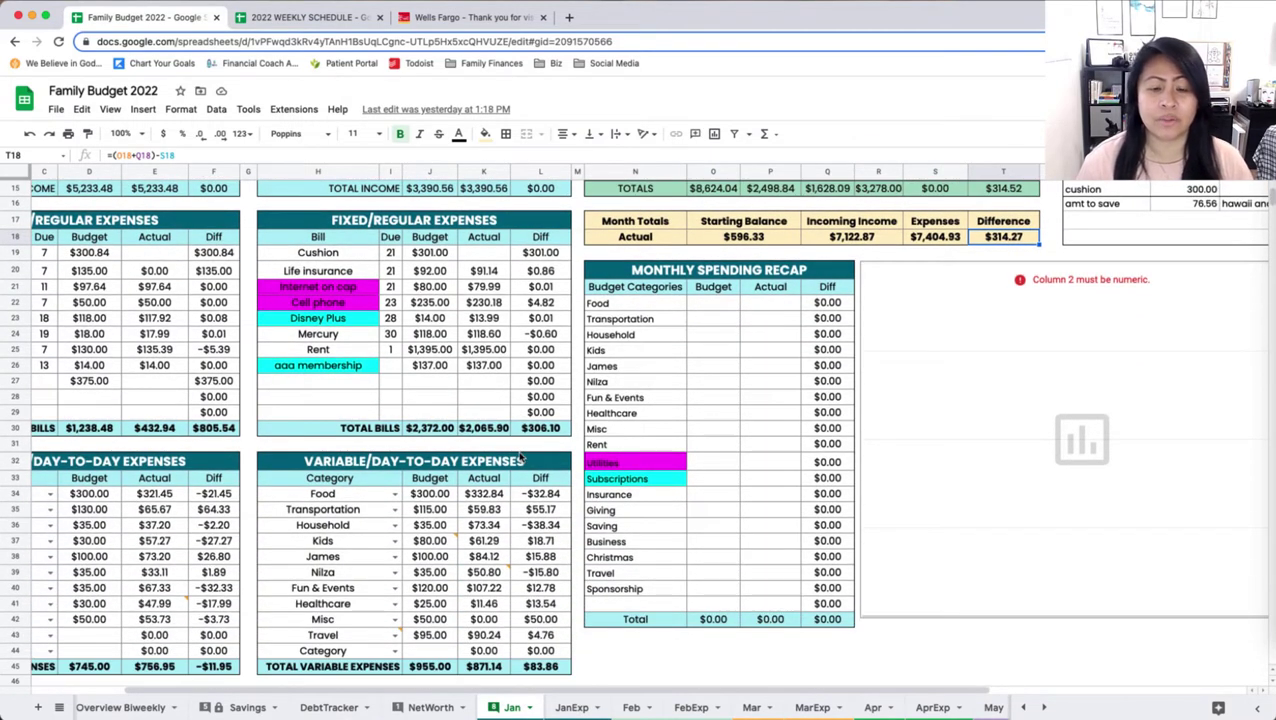
scroll(519, 456, up, 6)
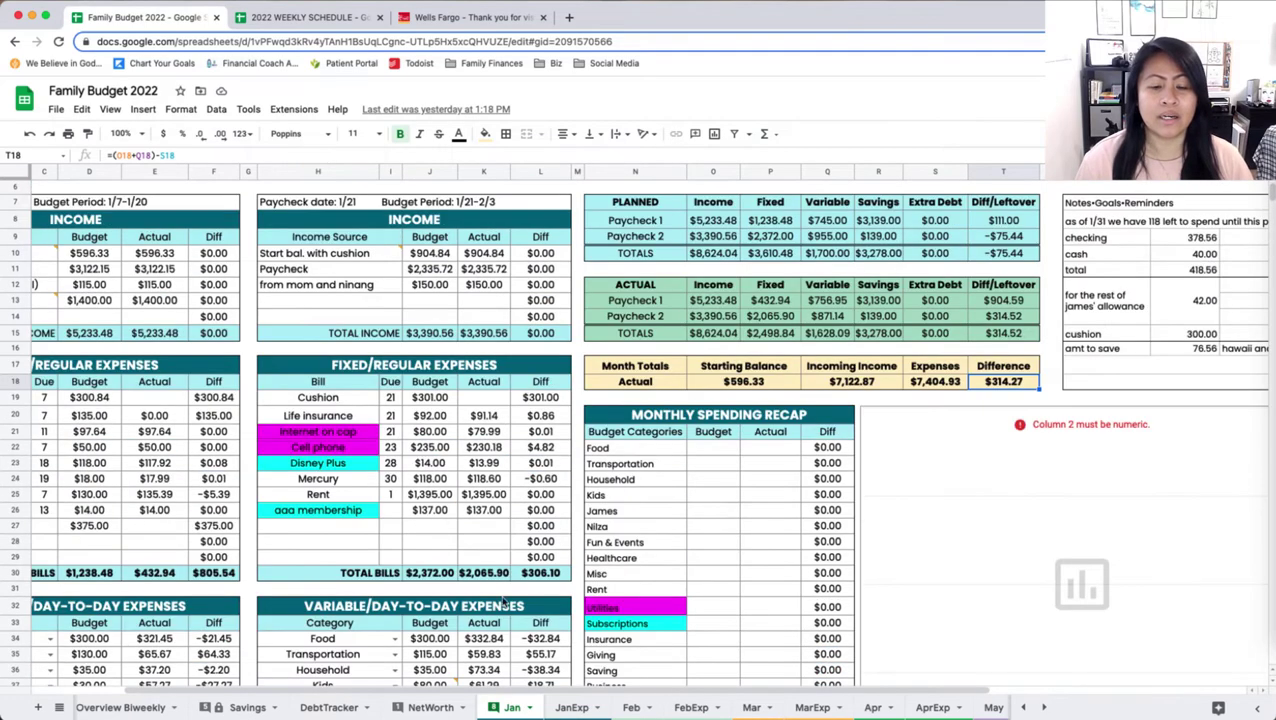
click(573, 707)
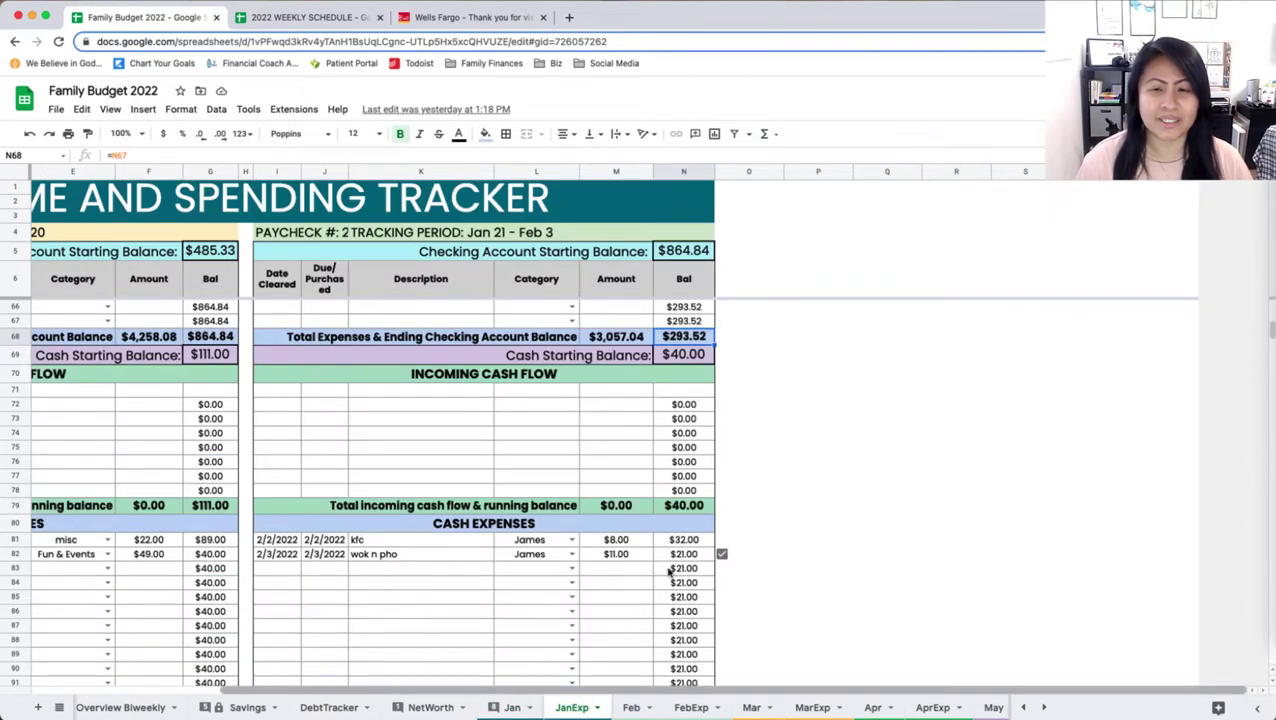
scroll(670, 570, up, 5)
scroll(683, 566, up, 4)
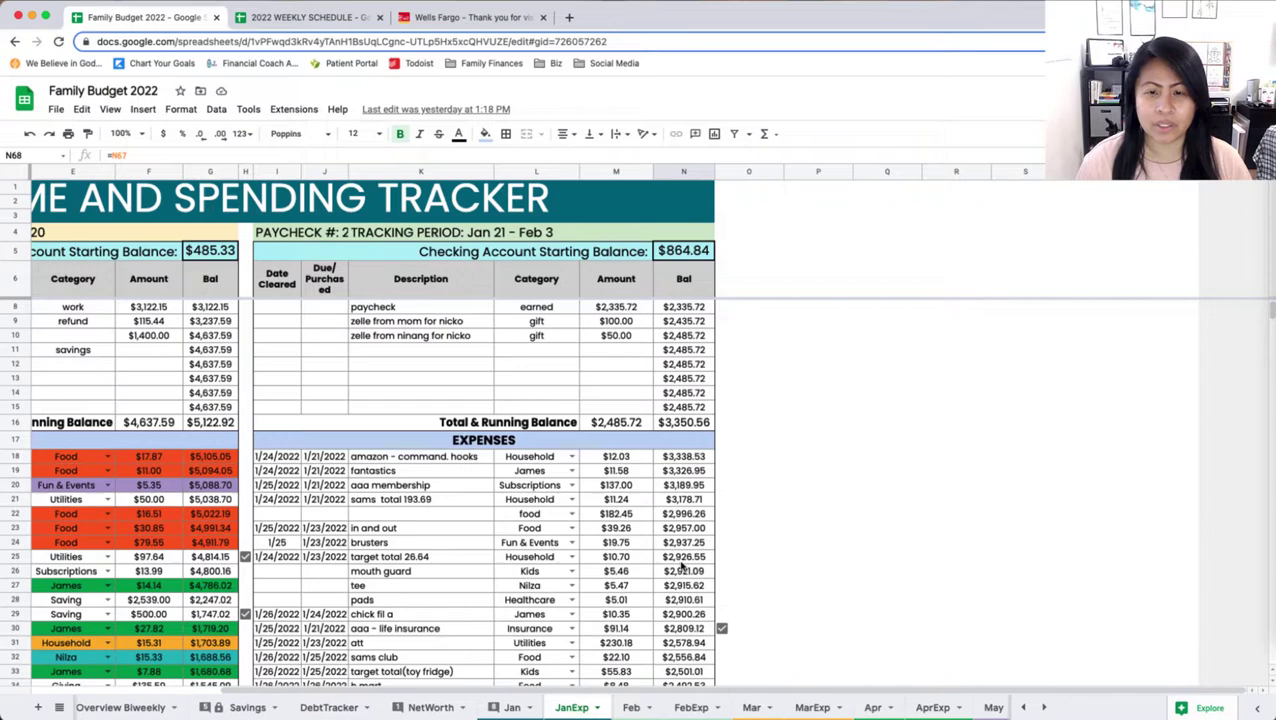
scroll(683, 566, up, 1)
scroll(680, 566, down, 3)
scroll(680, 566, down, 3)
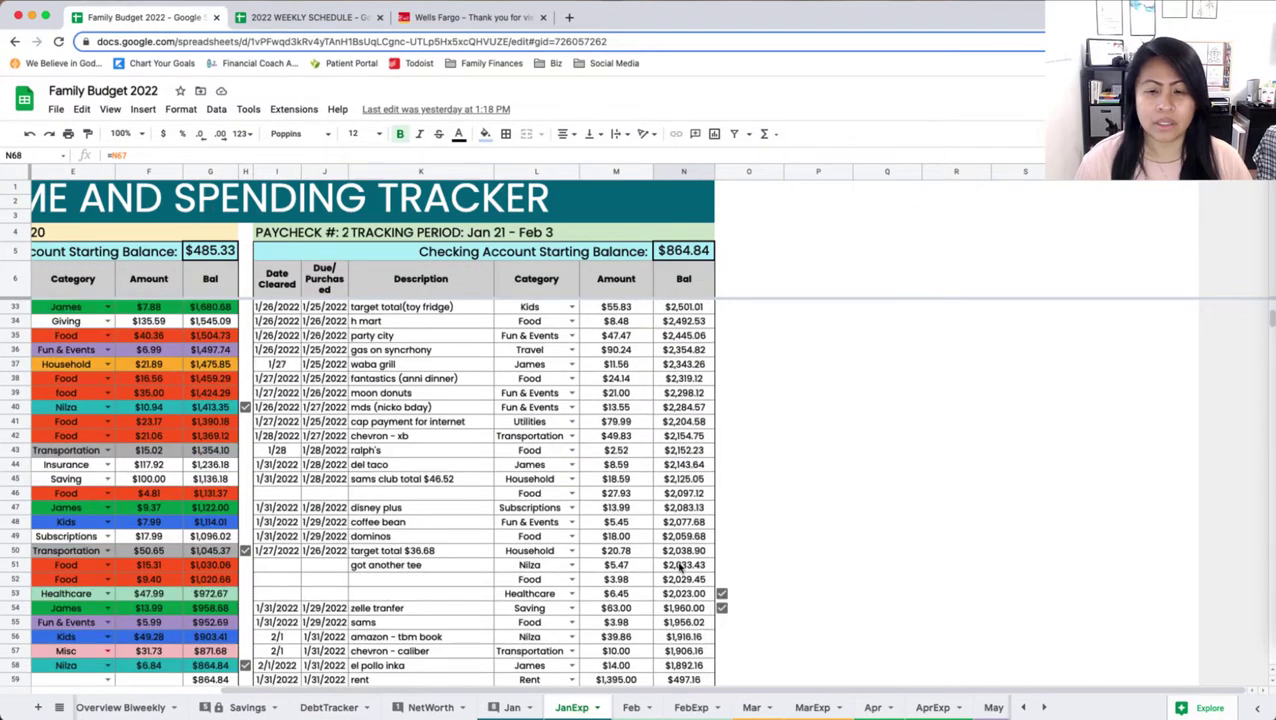
scroll(680, 566, down, 3)
click(688, 590)
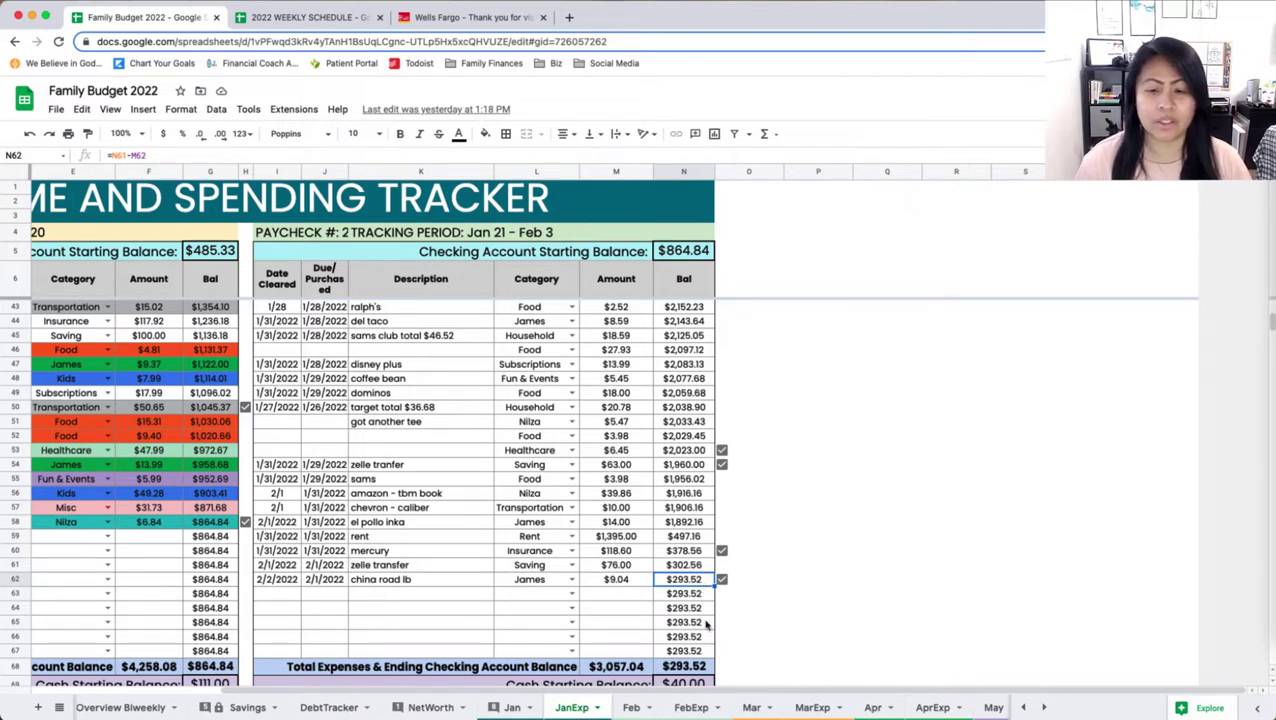
scroll(705, 625, down, 5)
scroll(705, 625, down, 2)
click(698, 587)
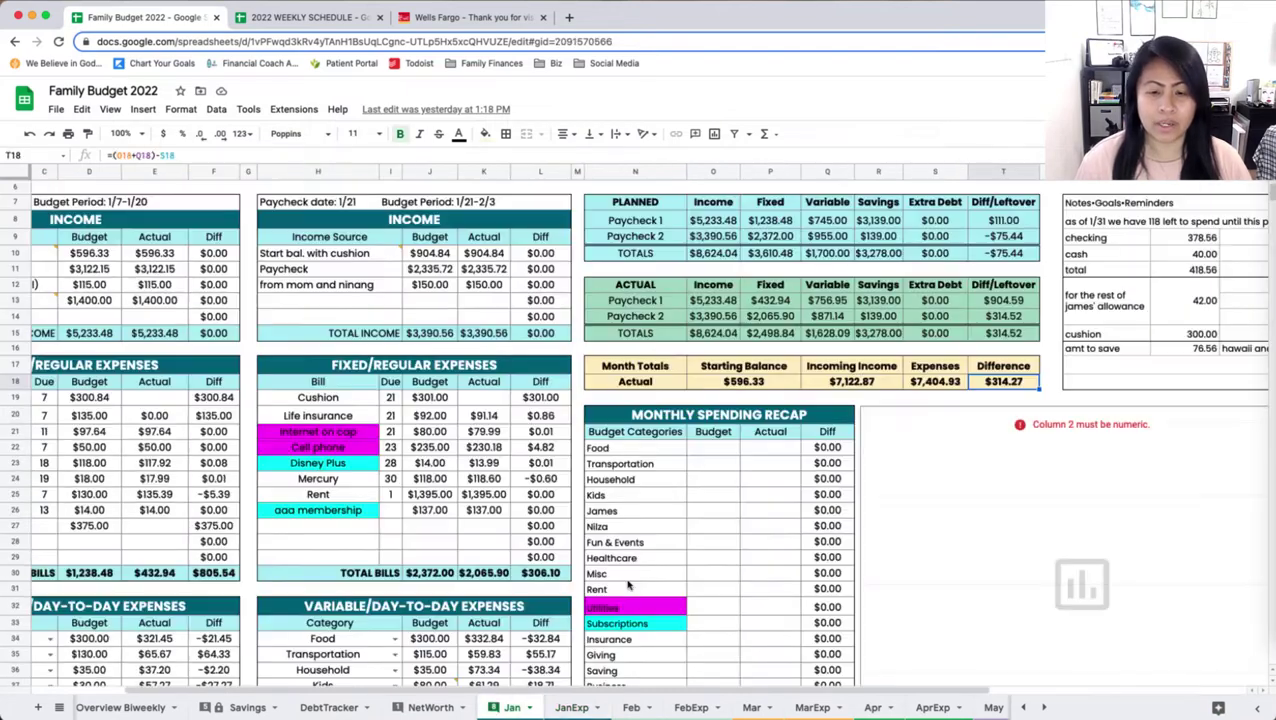
Step: Enter January ending balances: checking $293.52 in X2 and cash $21.00 in X3
click(512, 709)
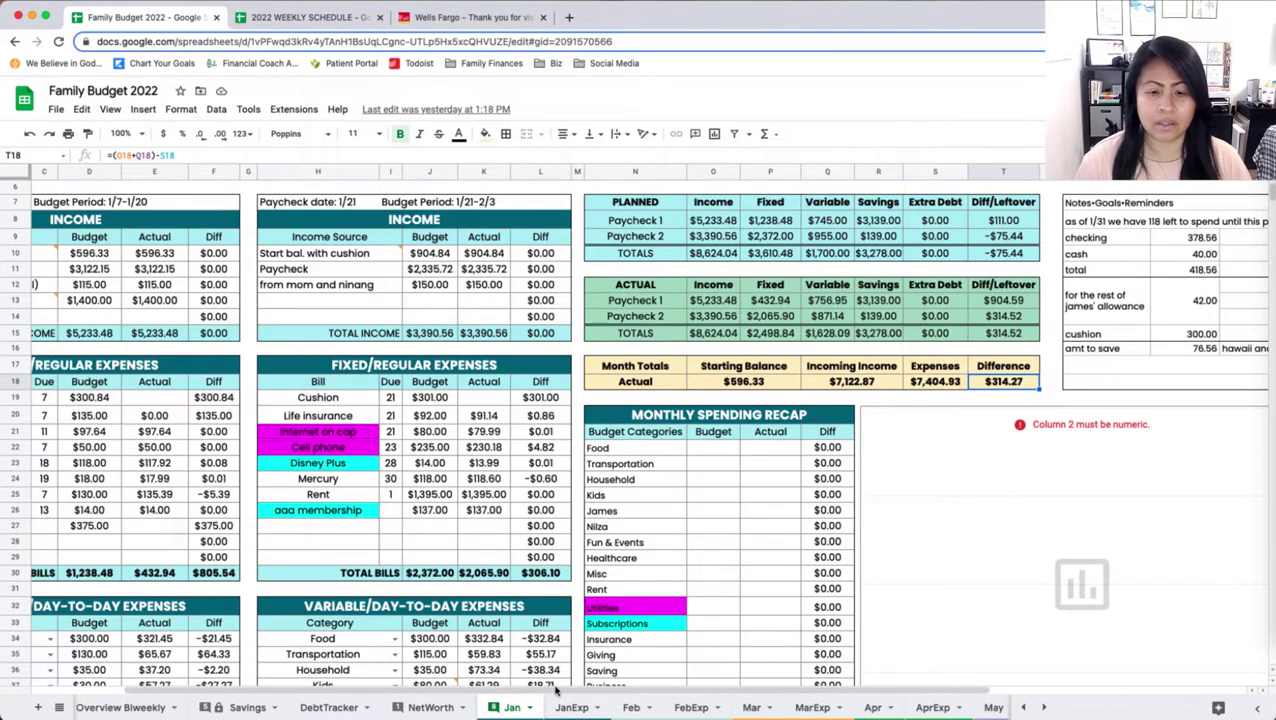
scroll(763, 672, right, 5)
scroll(763, 661, up, 3)
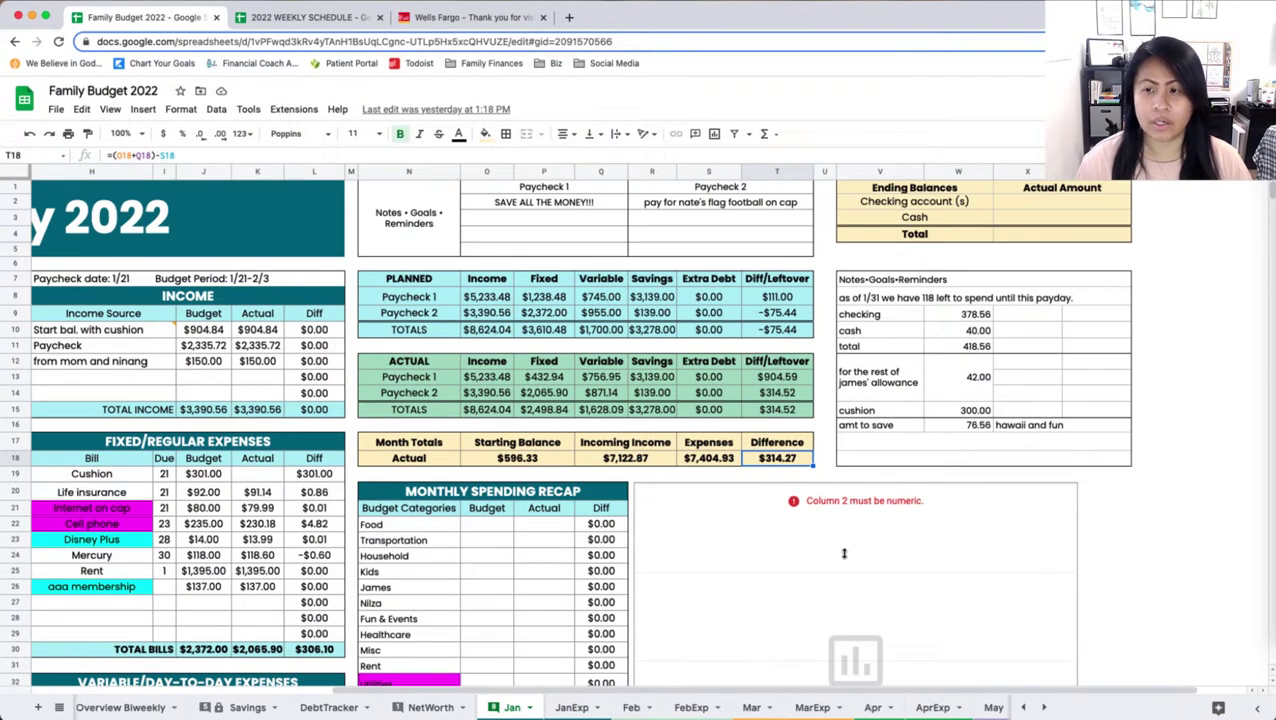
click(1056, 204)
text(293)
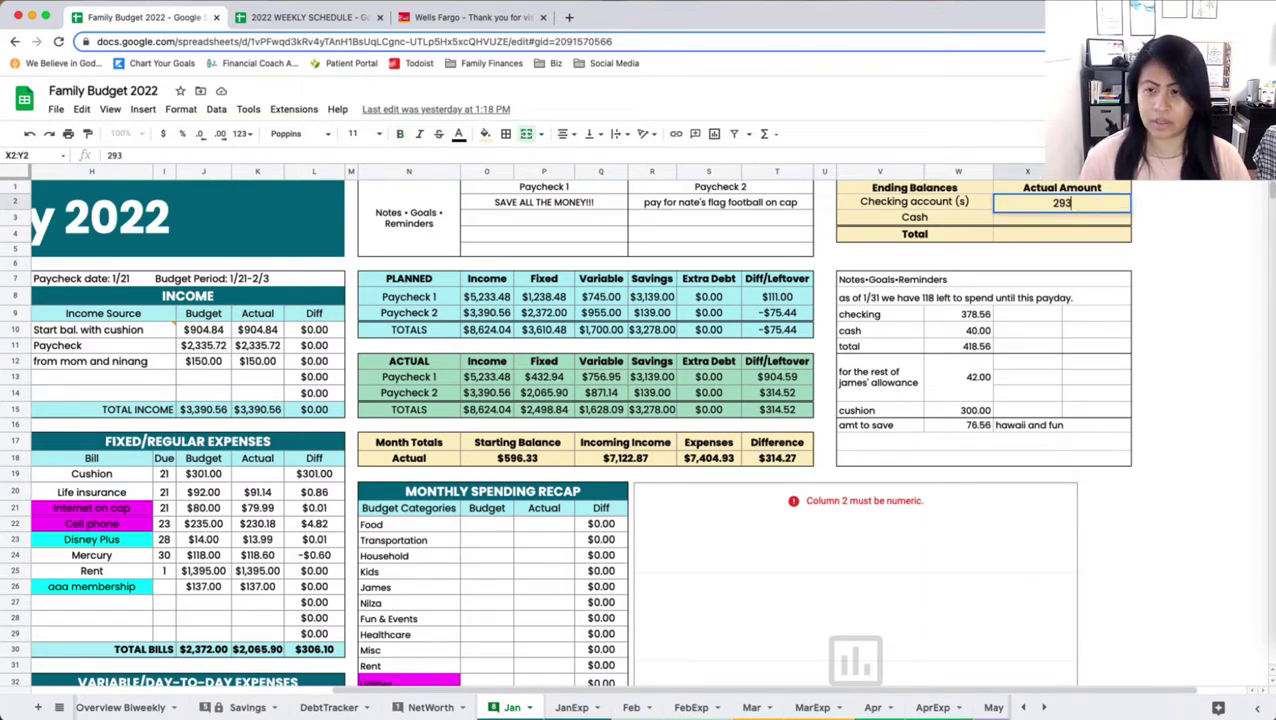
text(.52)
key(Return)
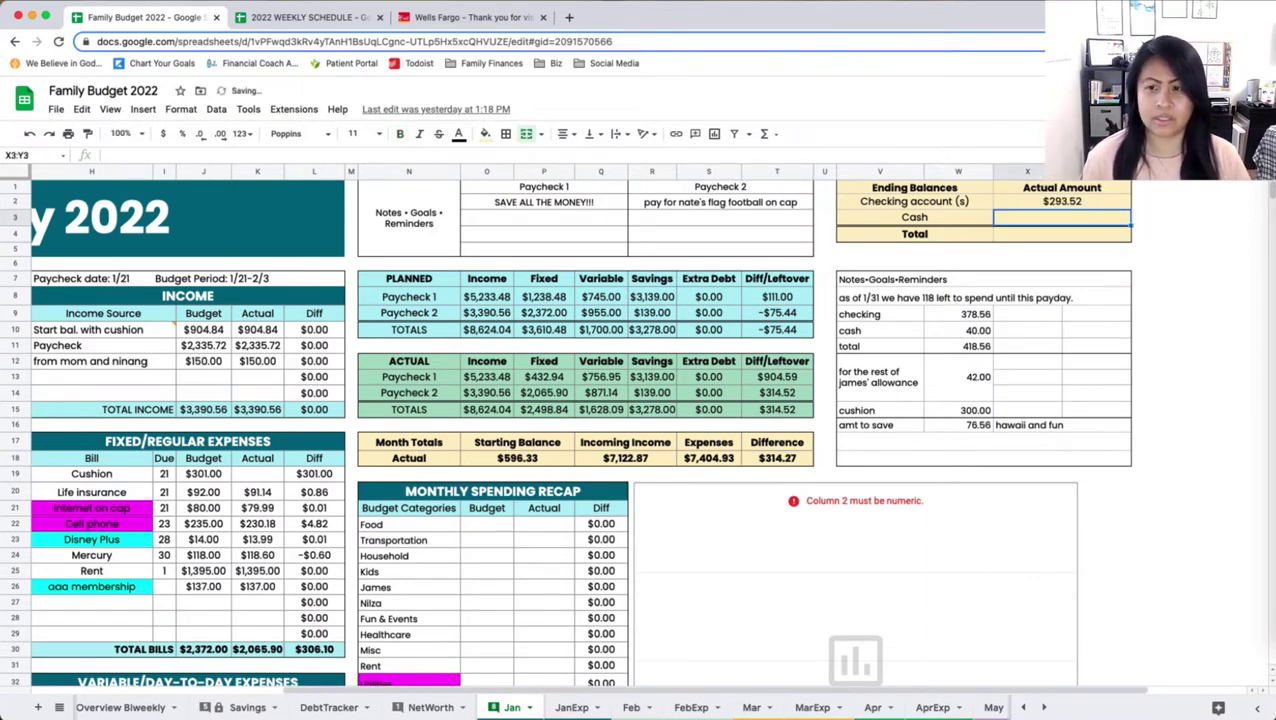
click(573, 707)
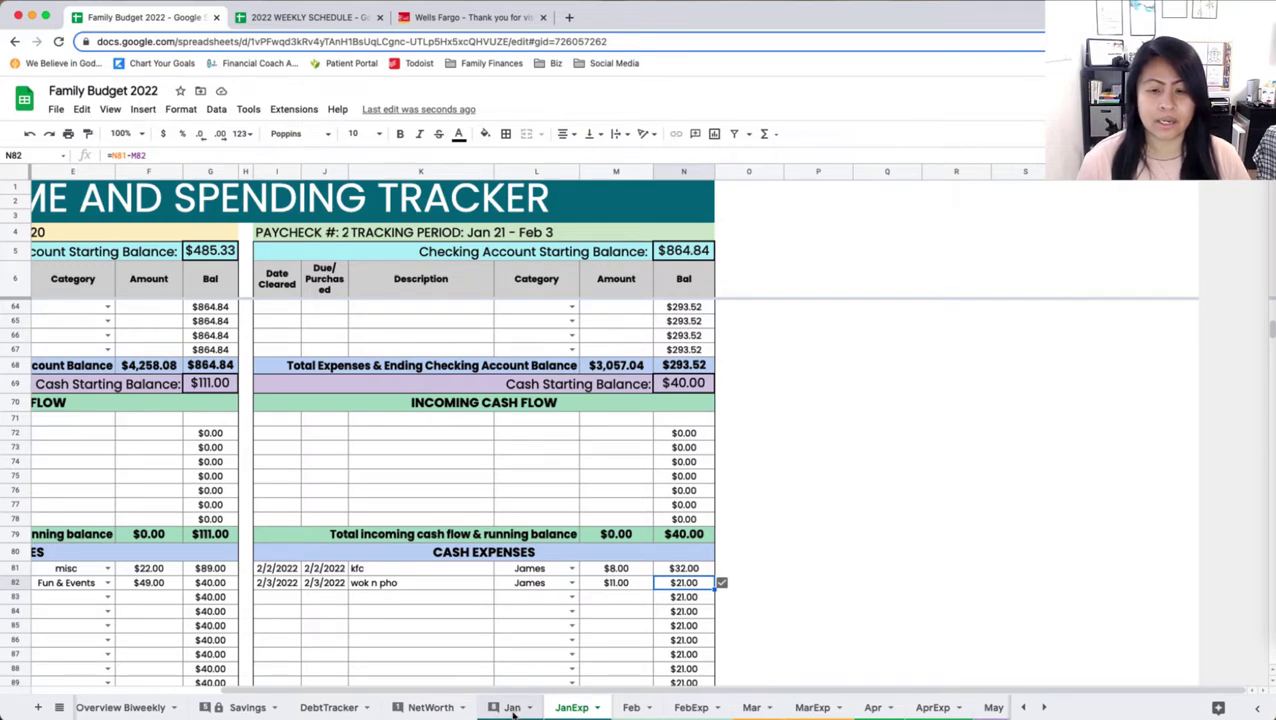
click(513, 708)
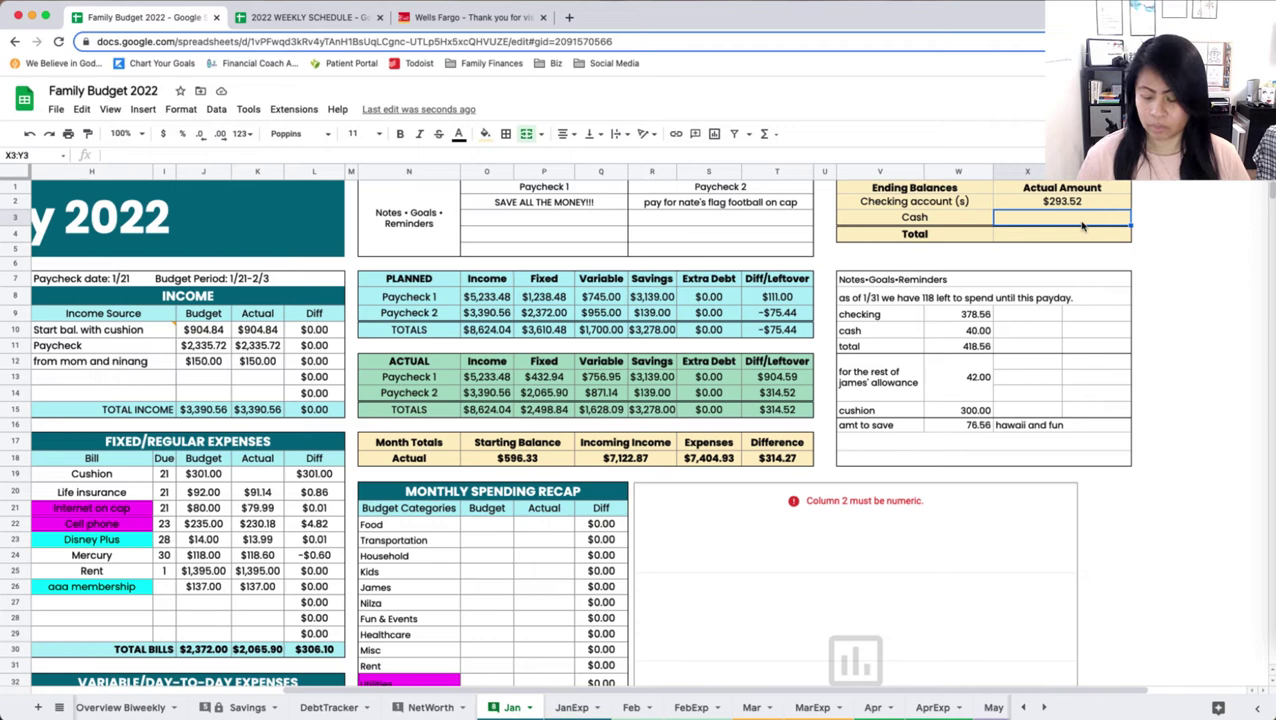
text(21)
key(Return)
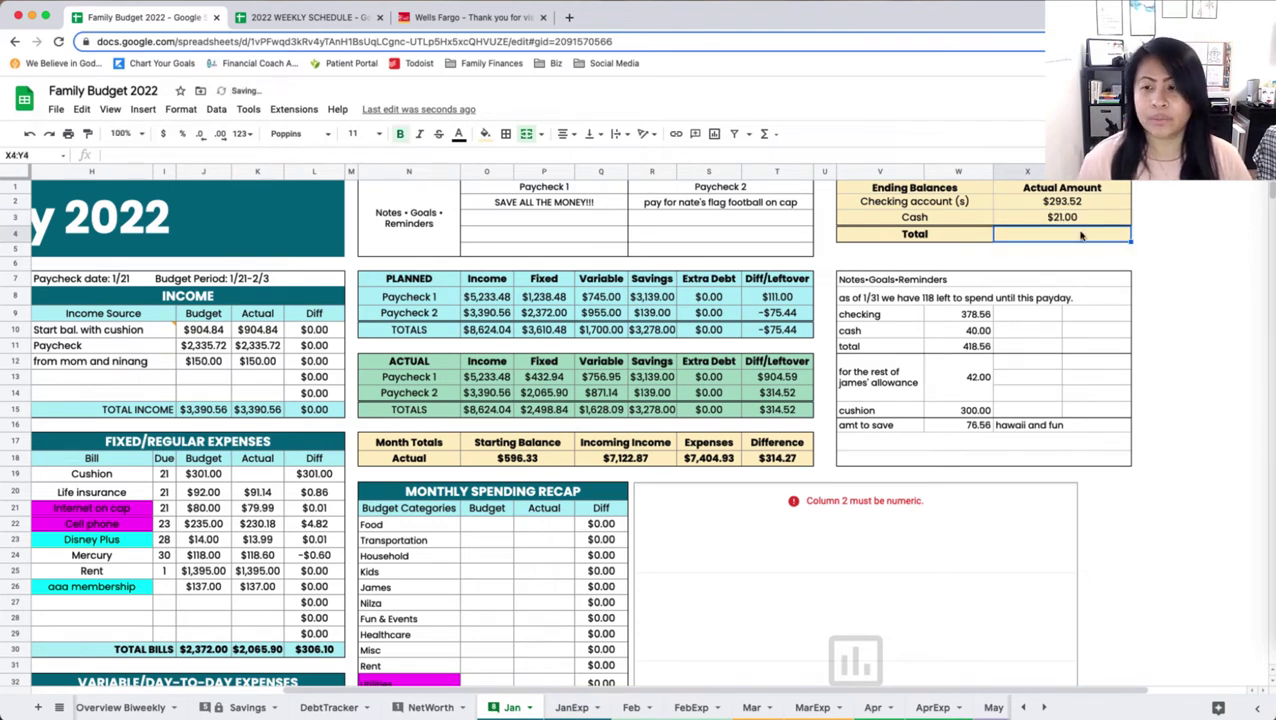
Step: Sum X2:X3 into the X4 Total, giving $314.52
drag(1076, 207, 1072, 220)
click(765, 133)
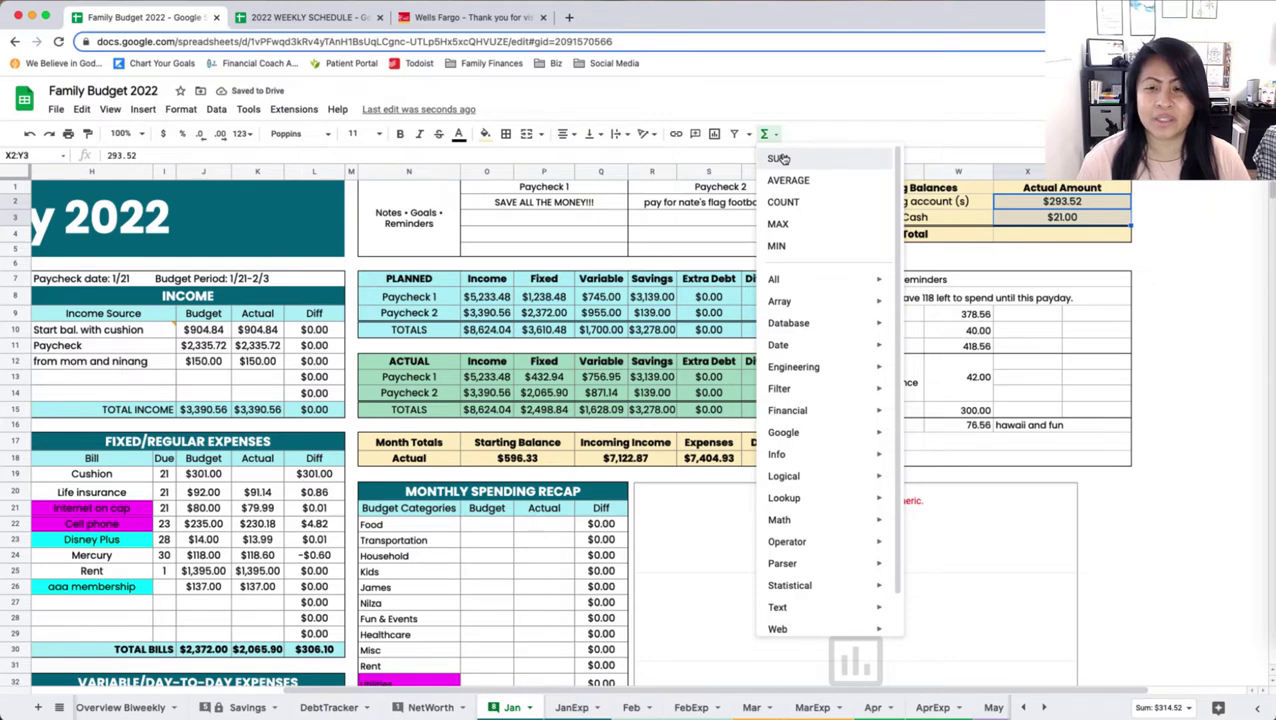
click(780, 159)
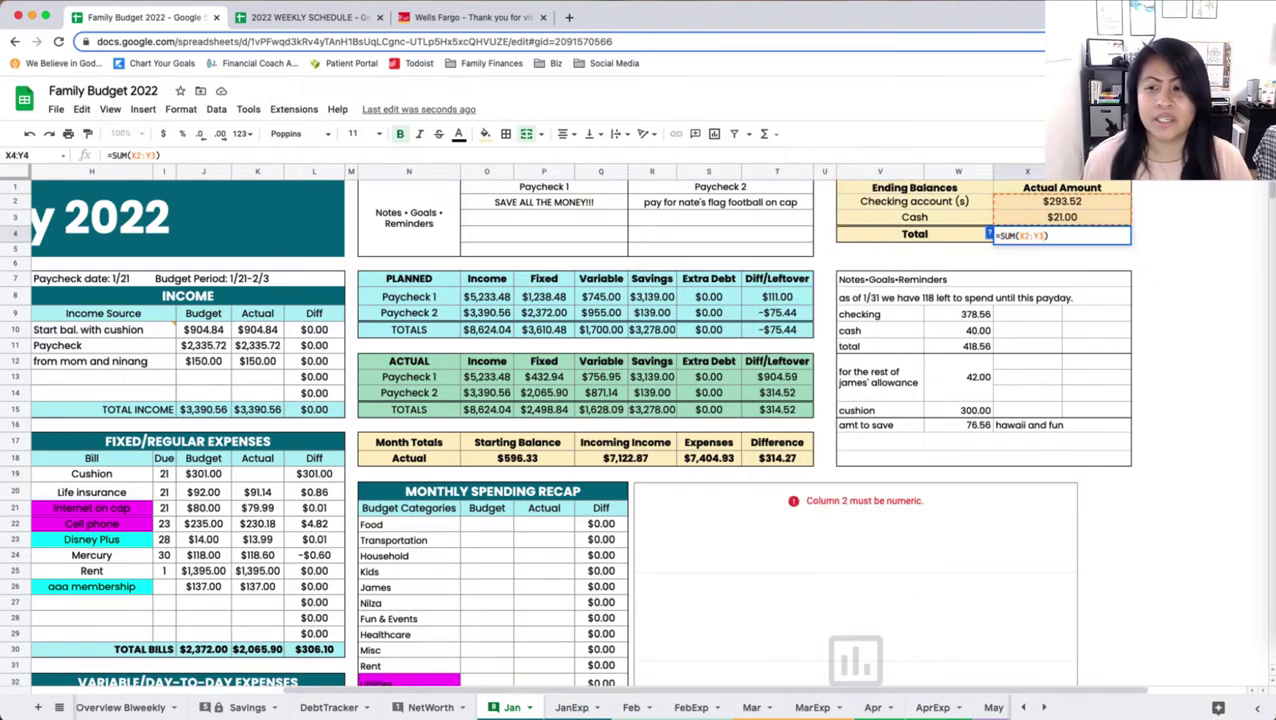
key(Return)
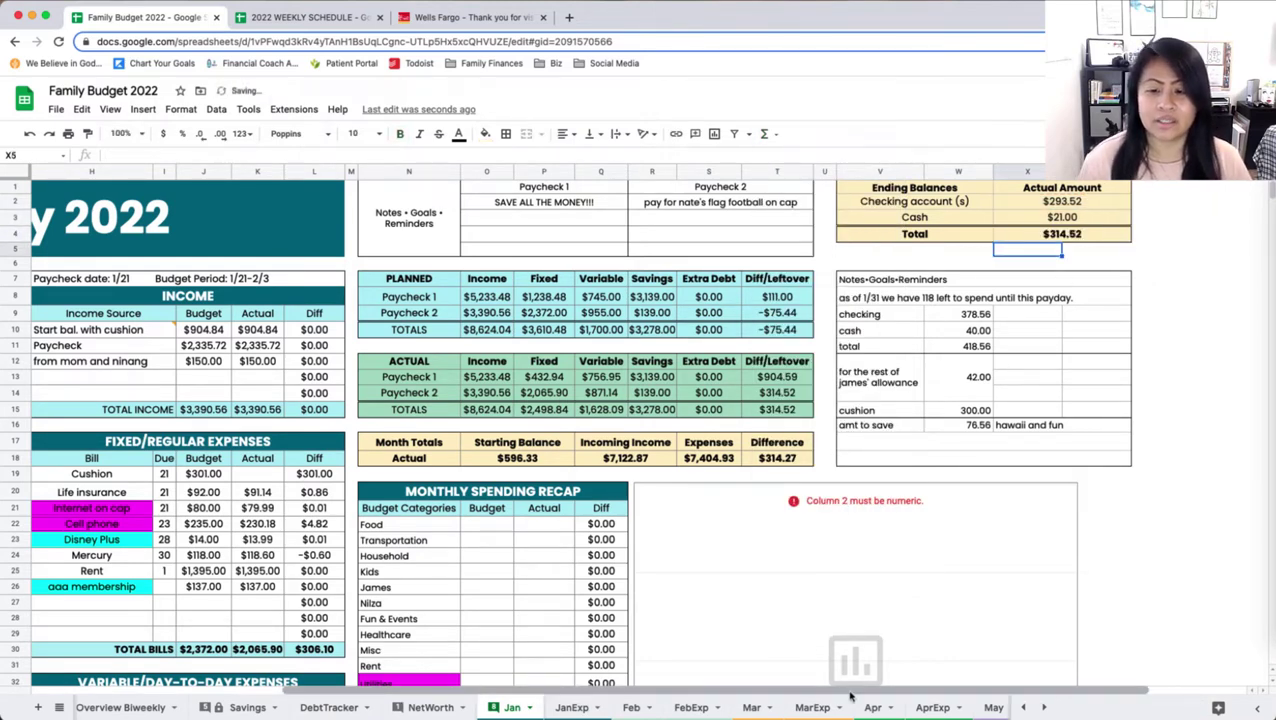
scroll(851, 697, left, 3)
scroll(851, 697, left, 2)
click(346, 475)
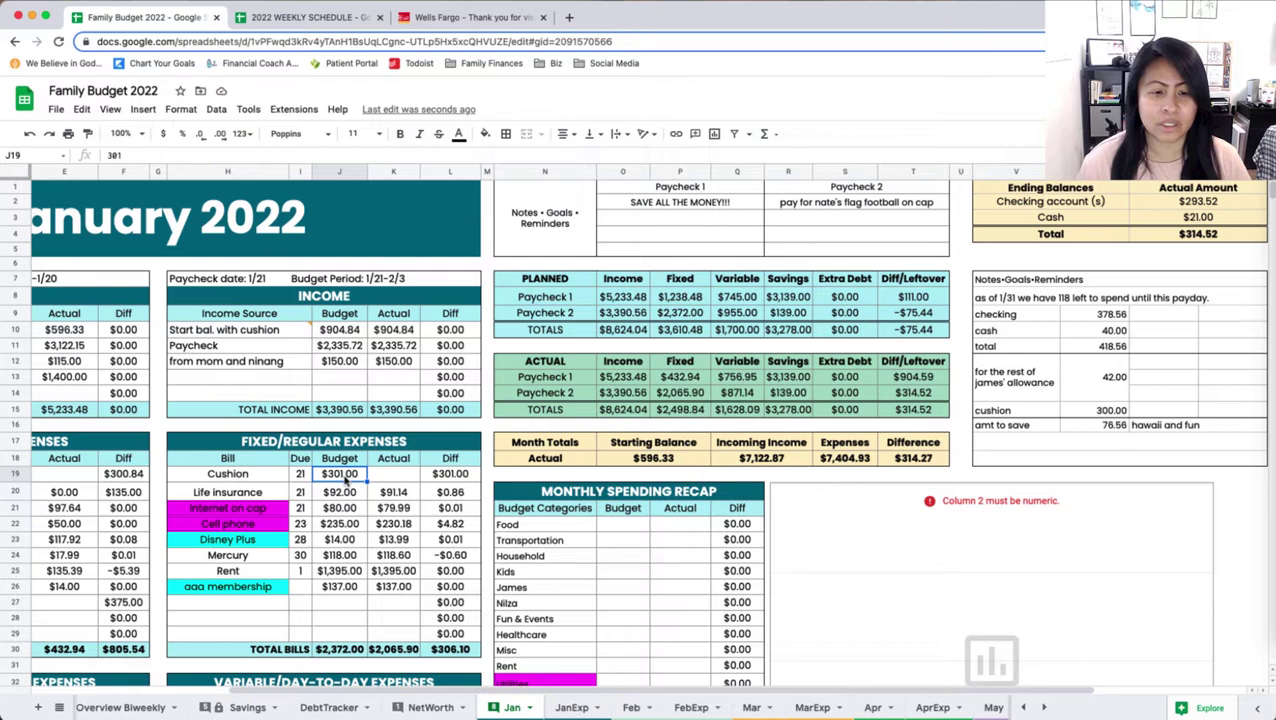
click(1196, 205)
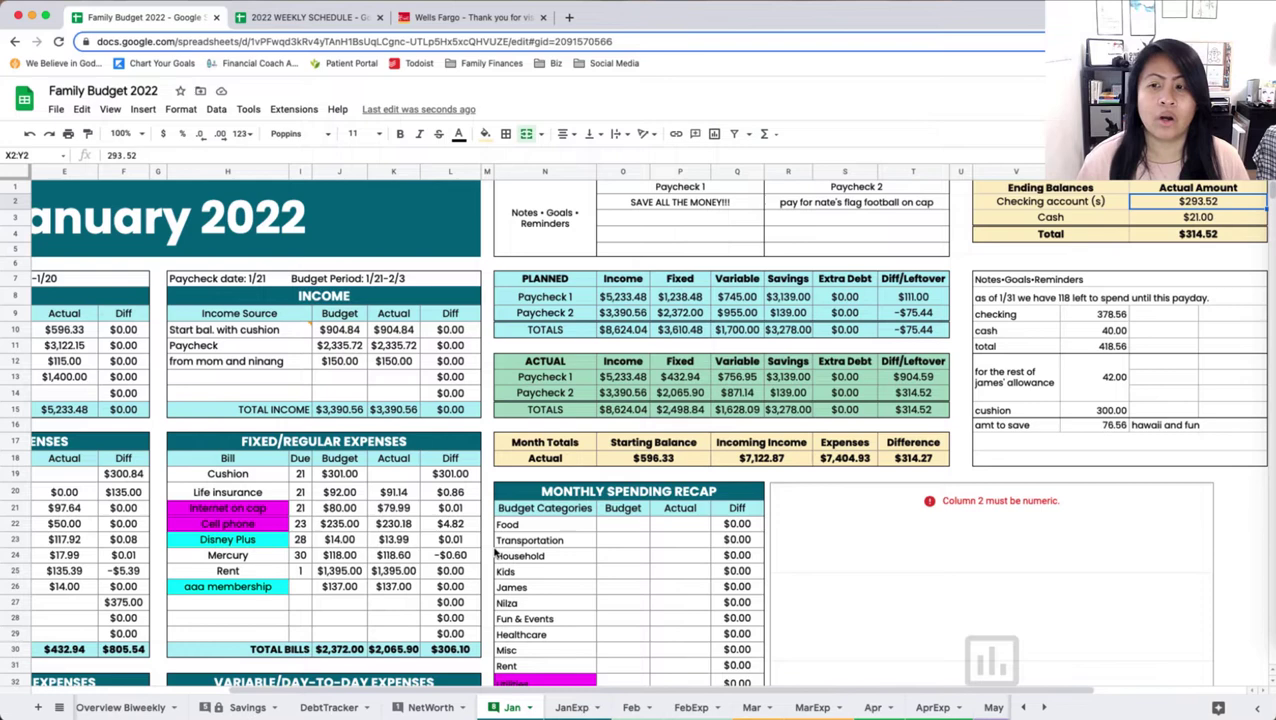
scroll(570, 490, down, 2)
click(643, 424)
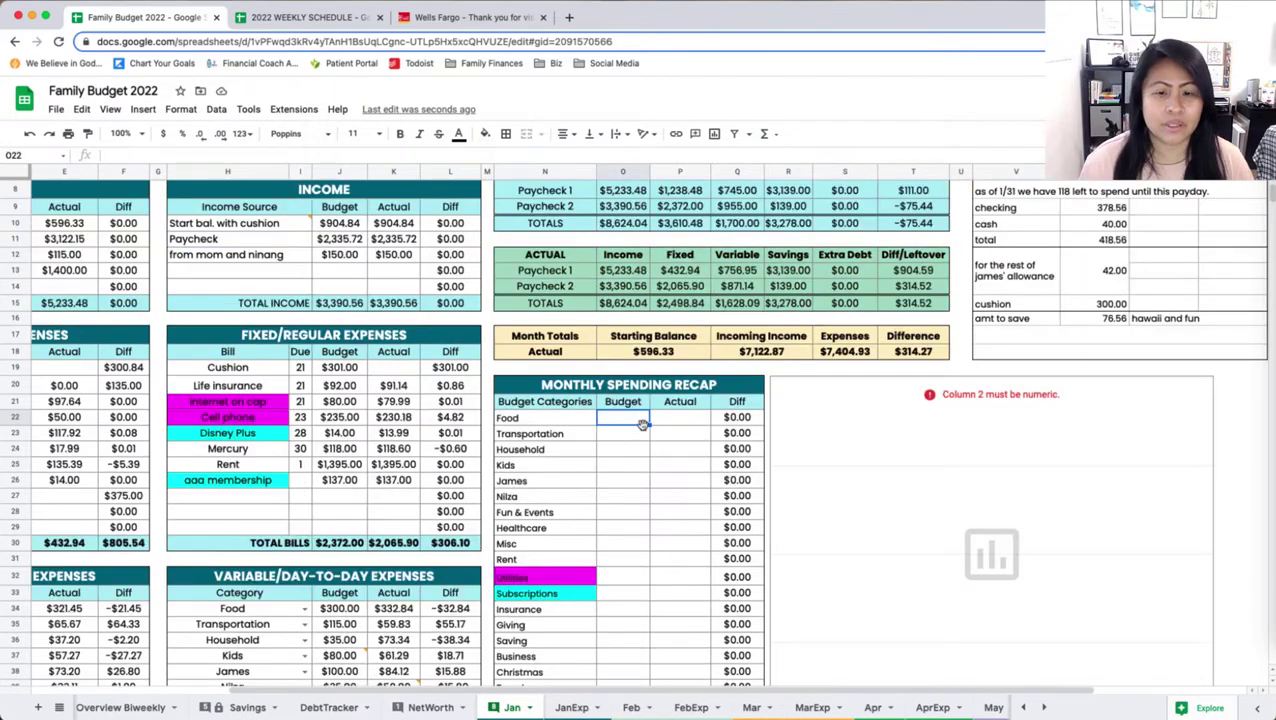
mouse_move(562, 690)
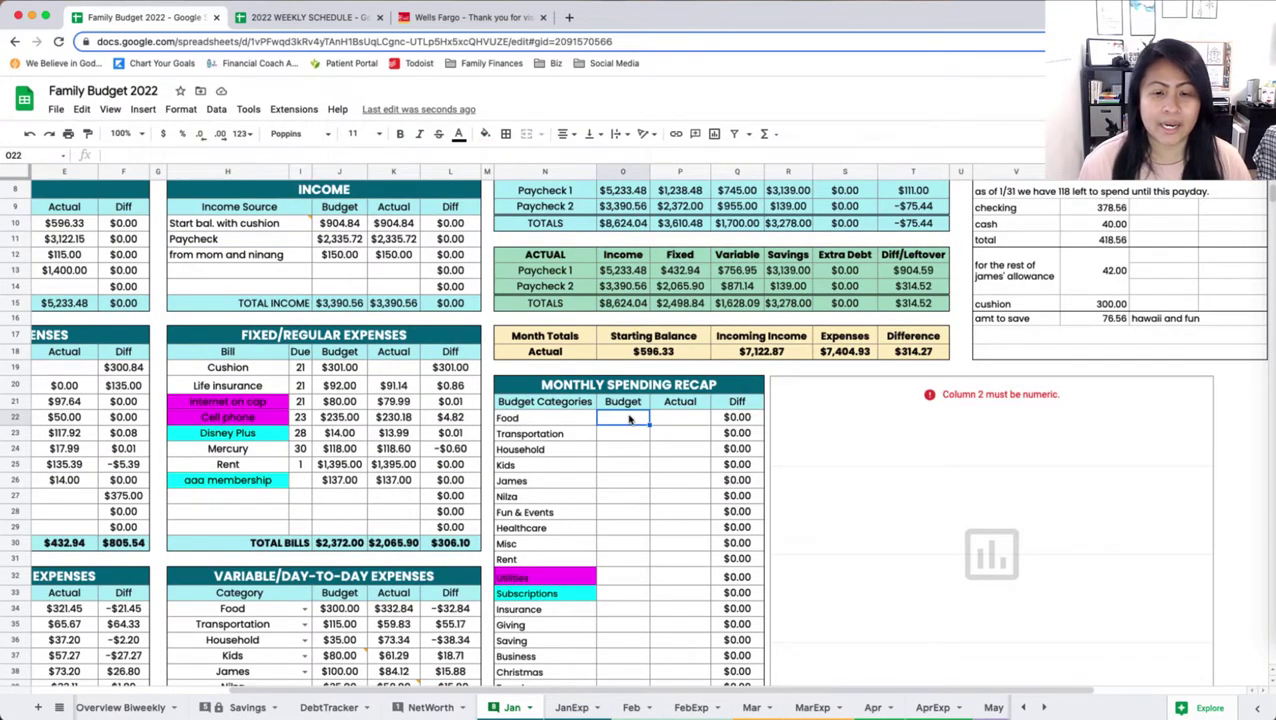
drag(562, 692, 381, 692)
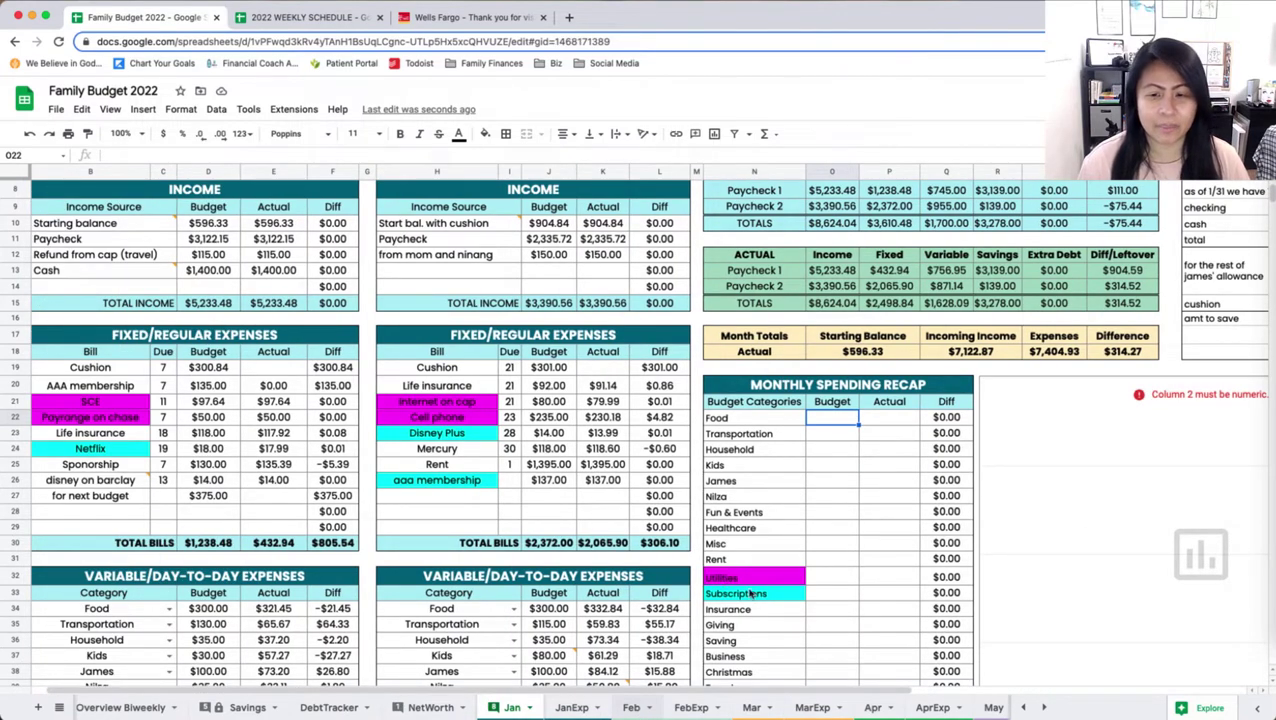
Step: Return from Feb to the Jan sheet and inspect the recap's Food and Cushion ($301.00) cells
click(640, 710)
scroll(826, 411, up, 3)
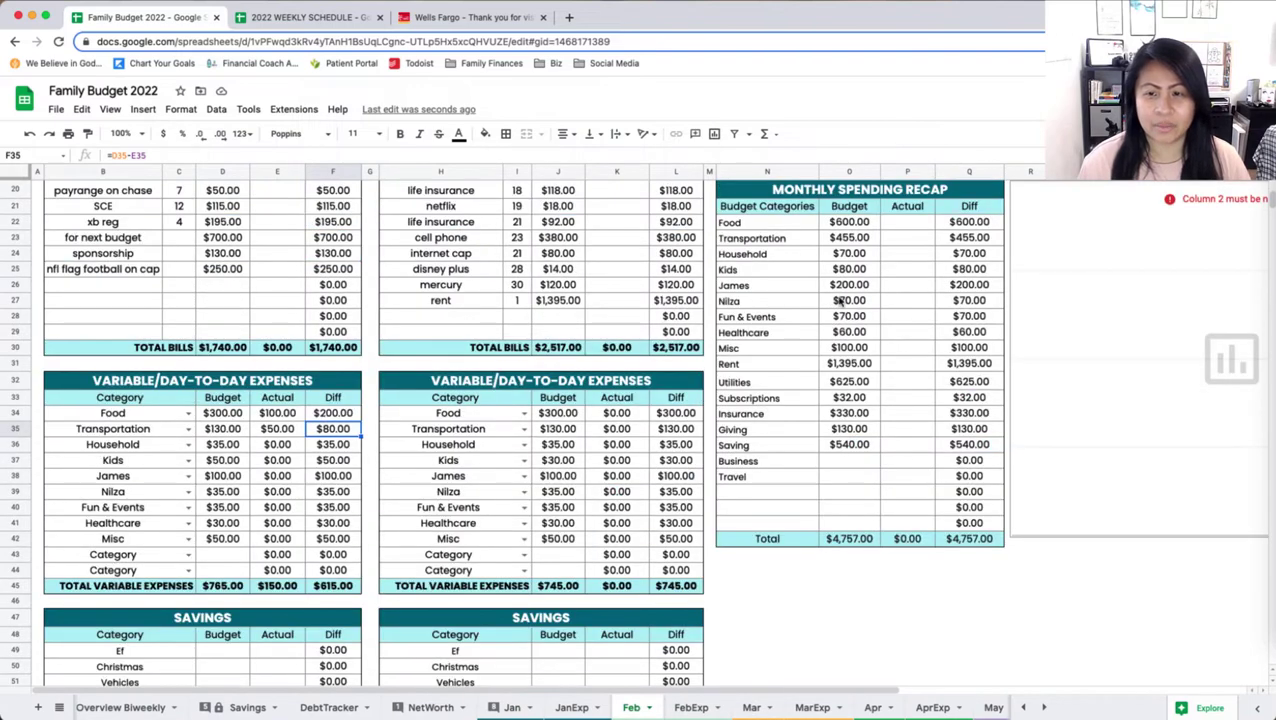
click(514, 710)
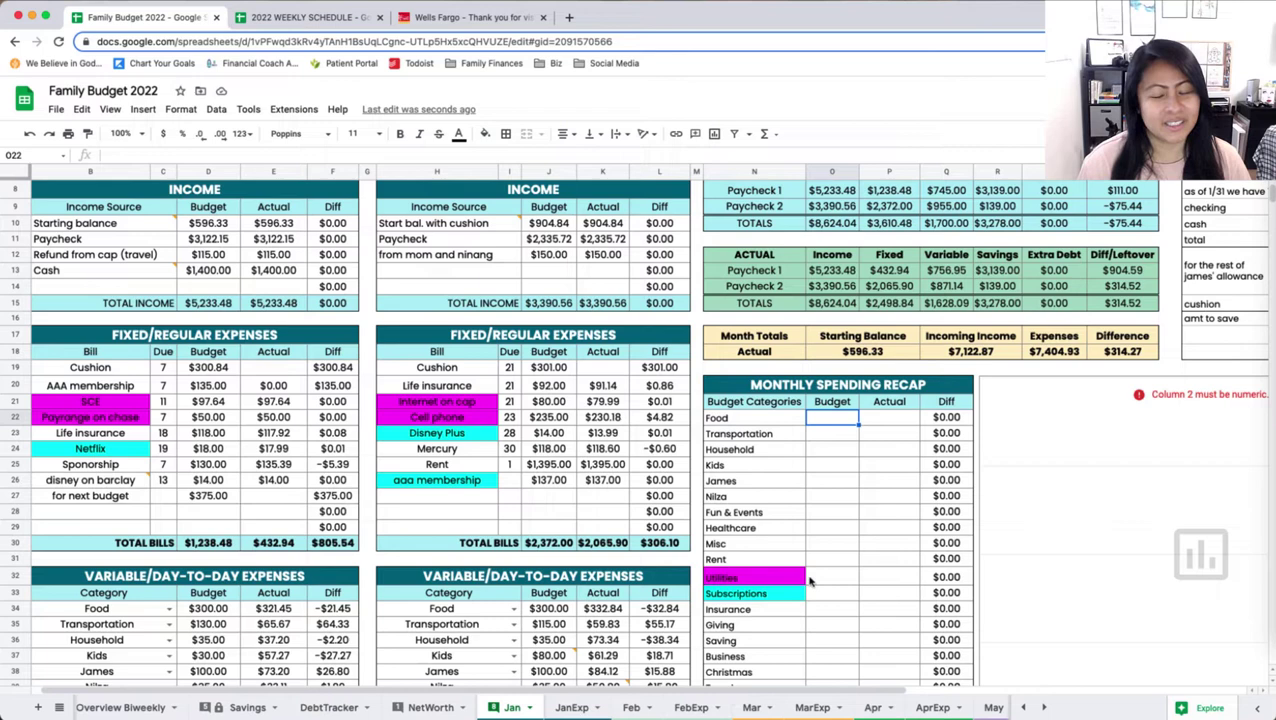
click(880, 420)
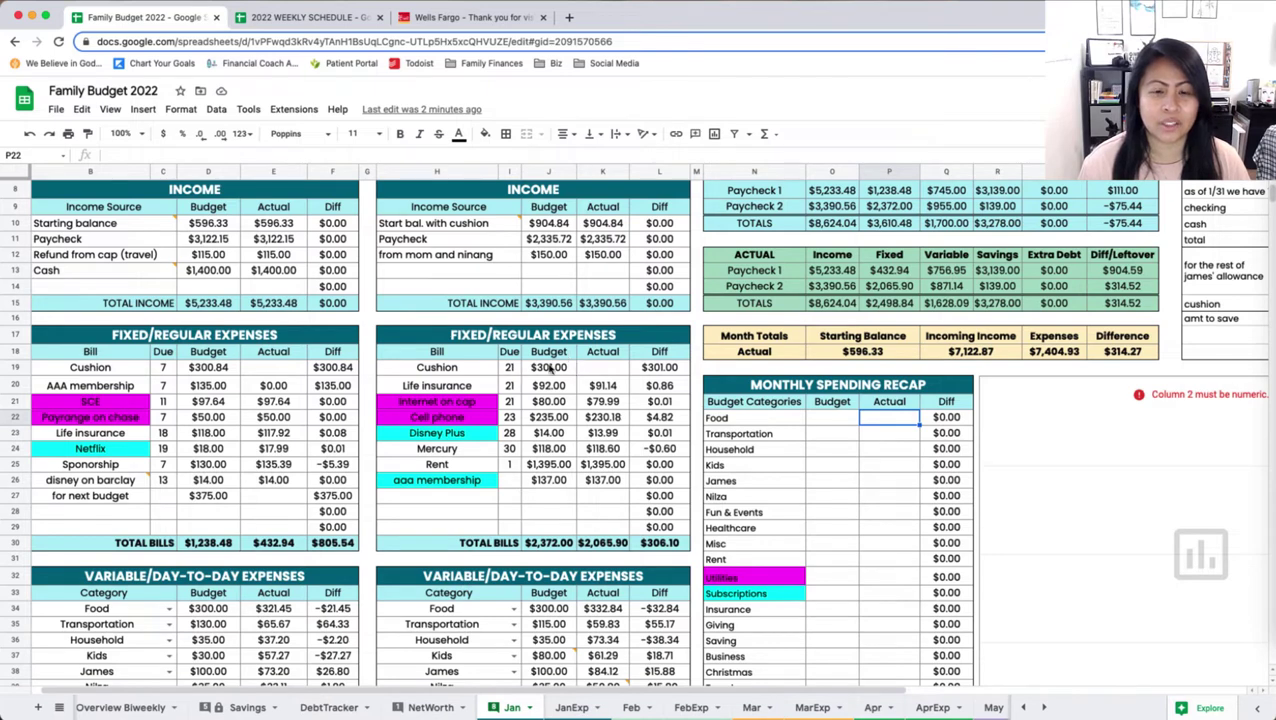
click(549, 369)
click(590, 371)
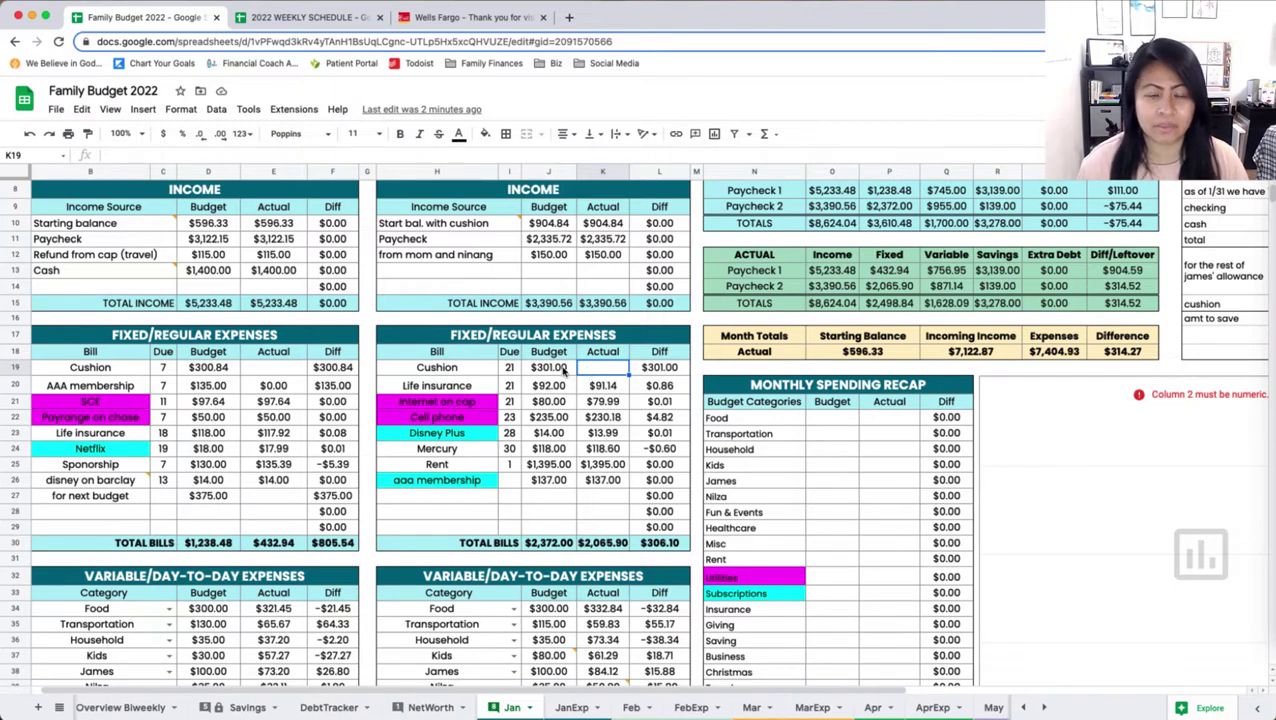
click(560, 369)
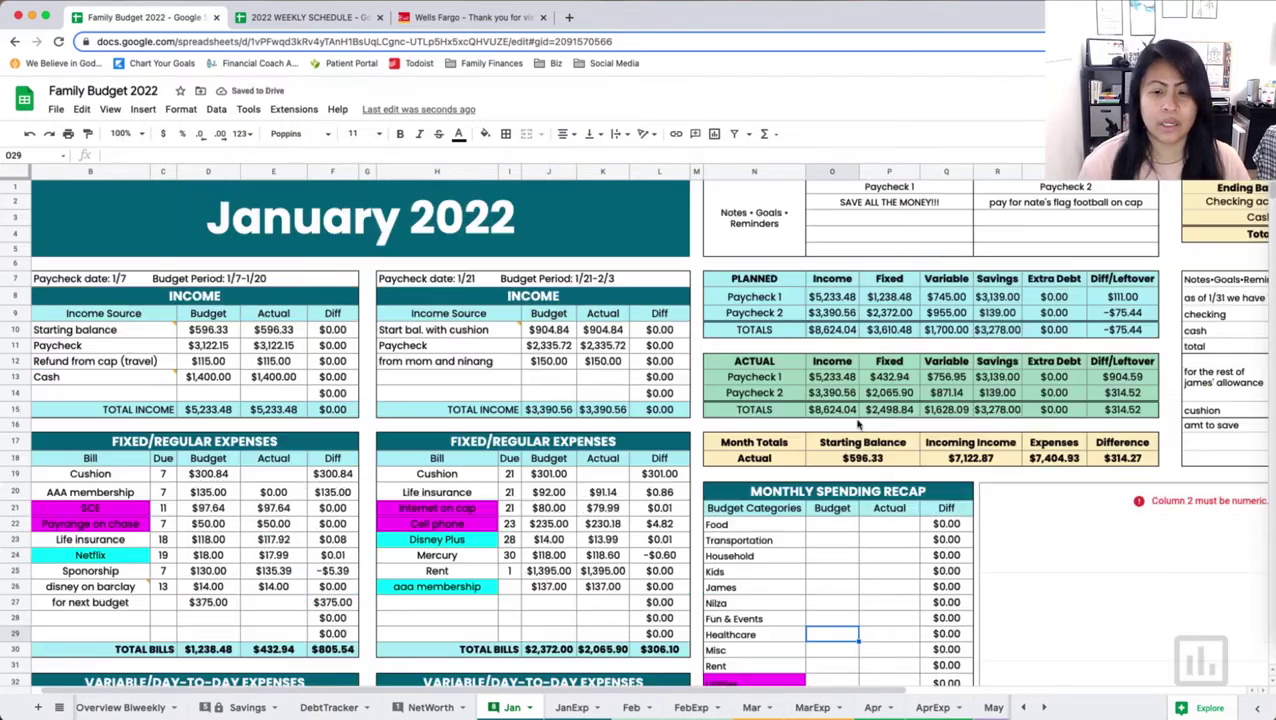
Step: Review the recap's Budget column, checking the Transportation and Food ($600.00) budget cells
scroll(860, 432, down, 2)
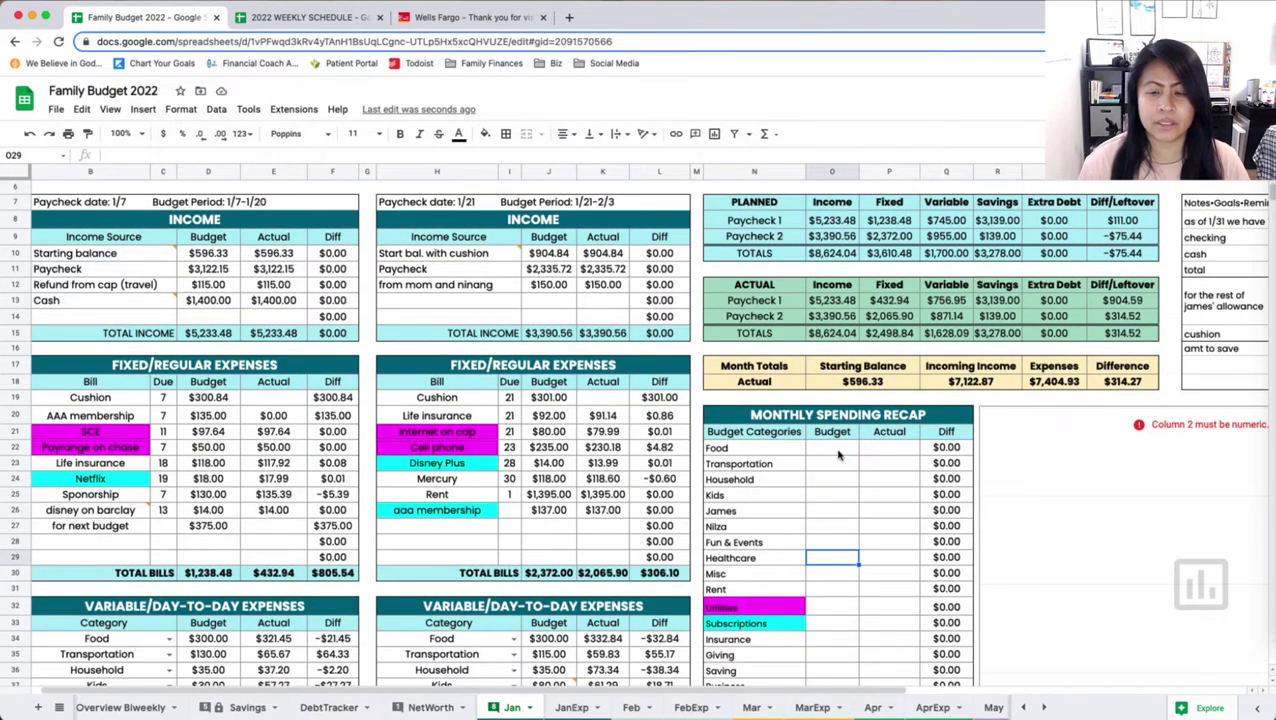
scroll(836, 460, down, 2)
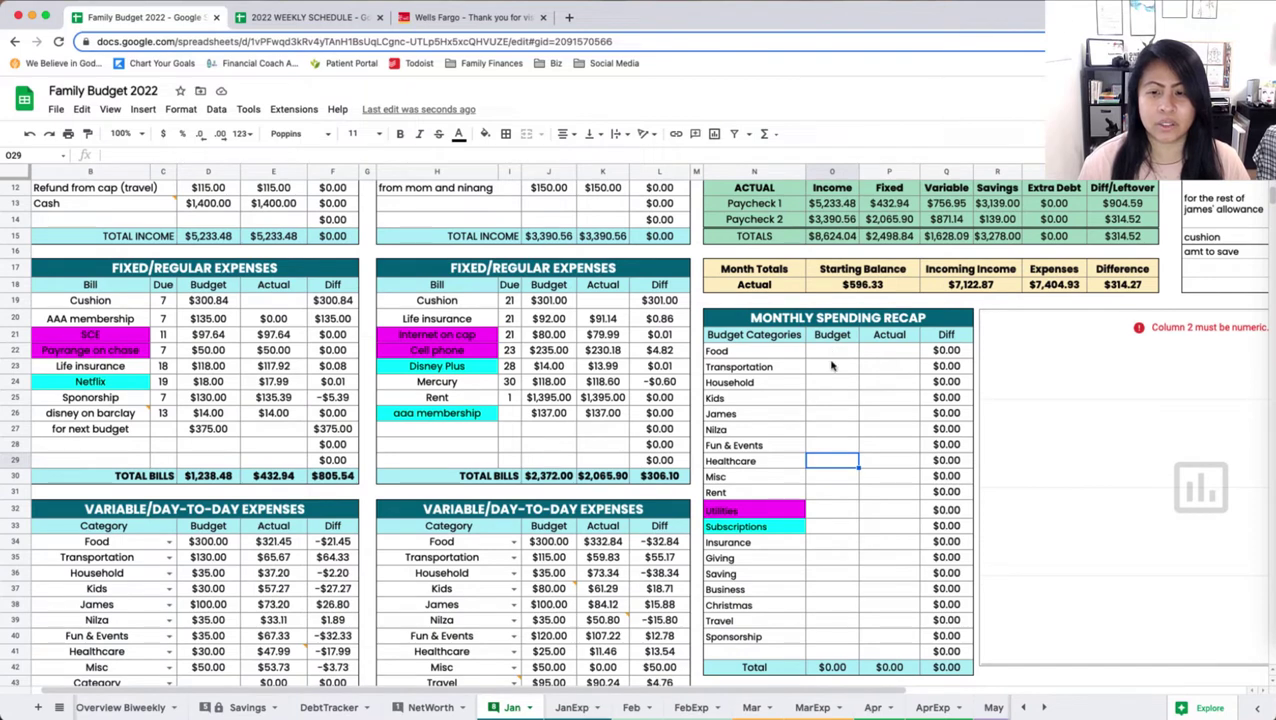
click(831, 366)
scroll(850, 376, down, 1)
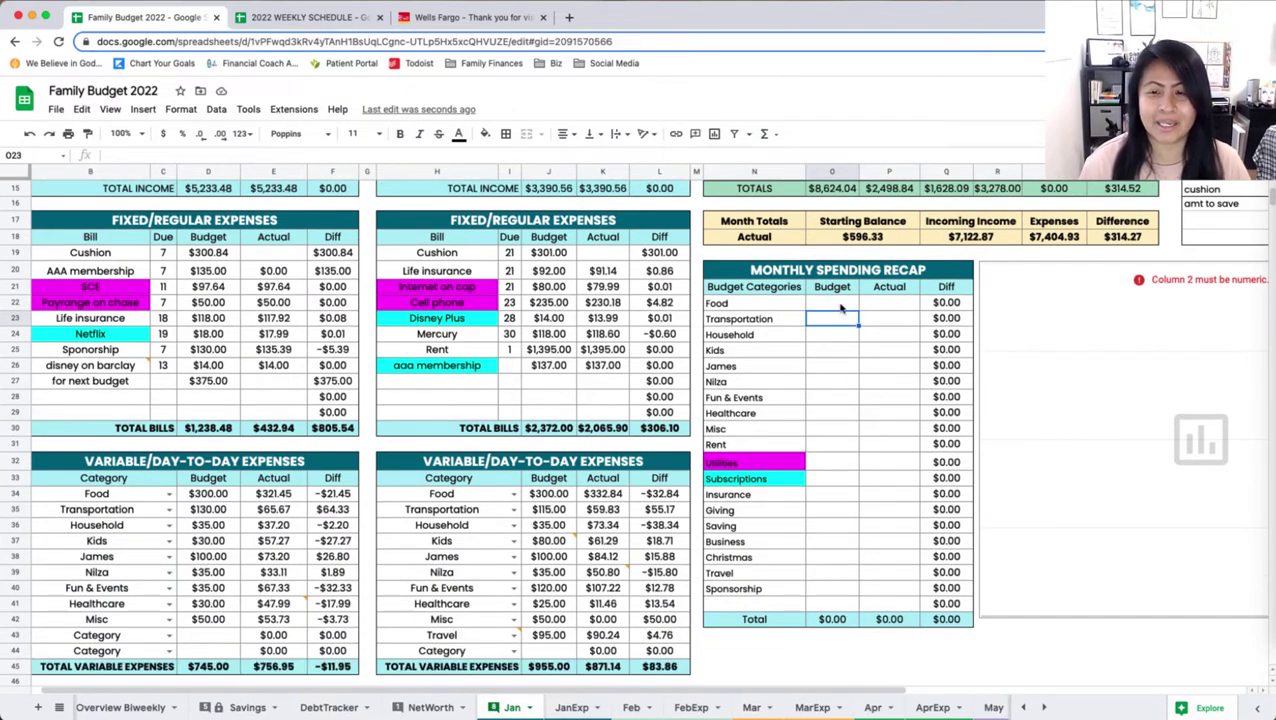
click(841, 305)
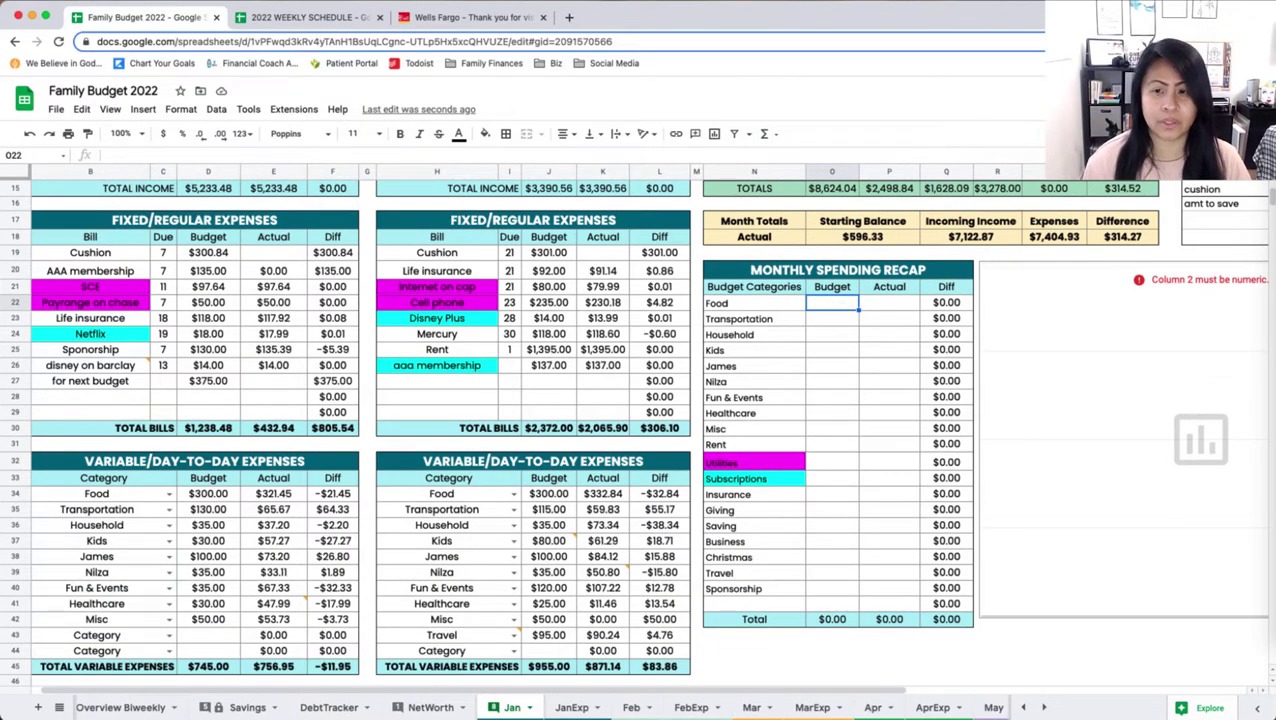
scroll(840, 430, up, 2)
click(765, 457)
scroll(847, 397, down, 1)
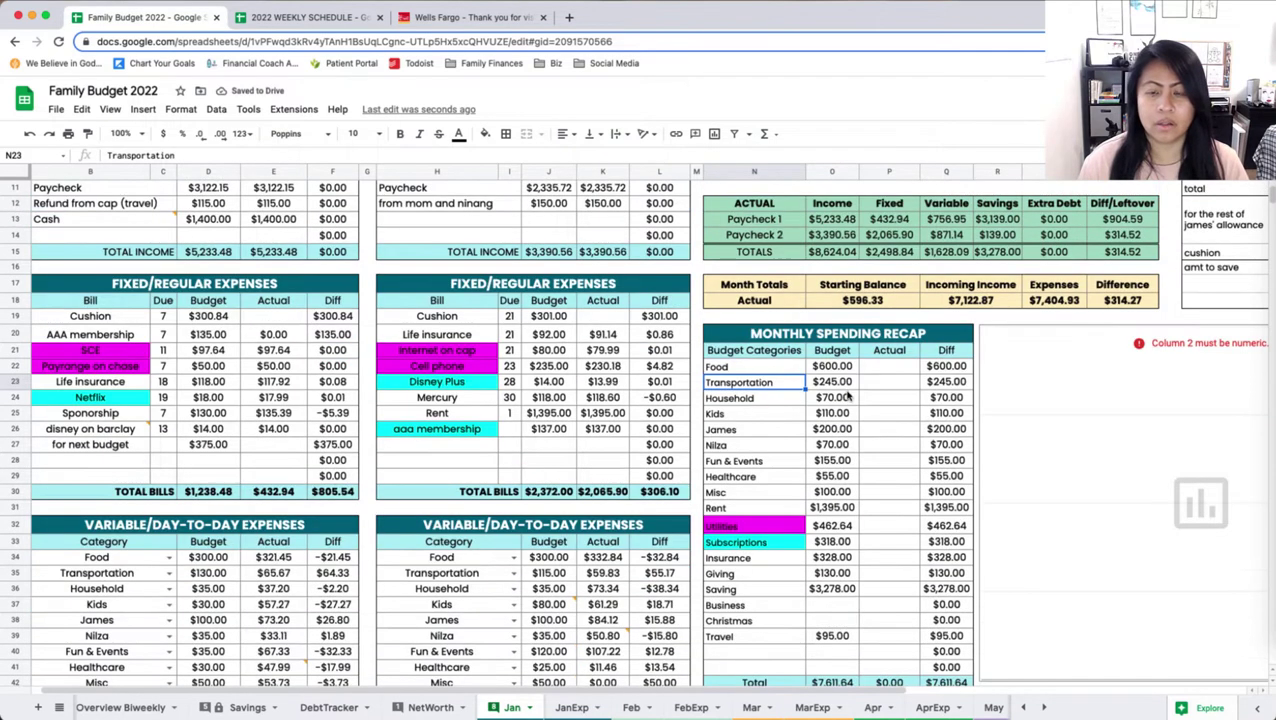
scroll(840, 396, down, 1)
Step: Set the Food actual to the sum of both paychecks' Food actuals
click(882, 322)
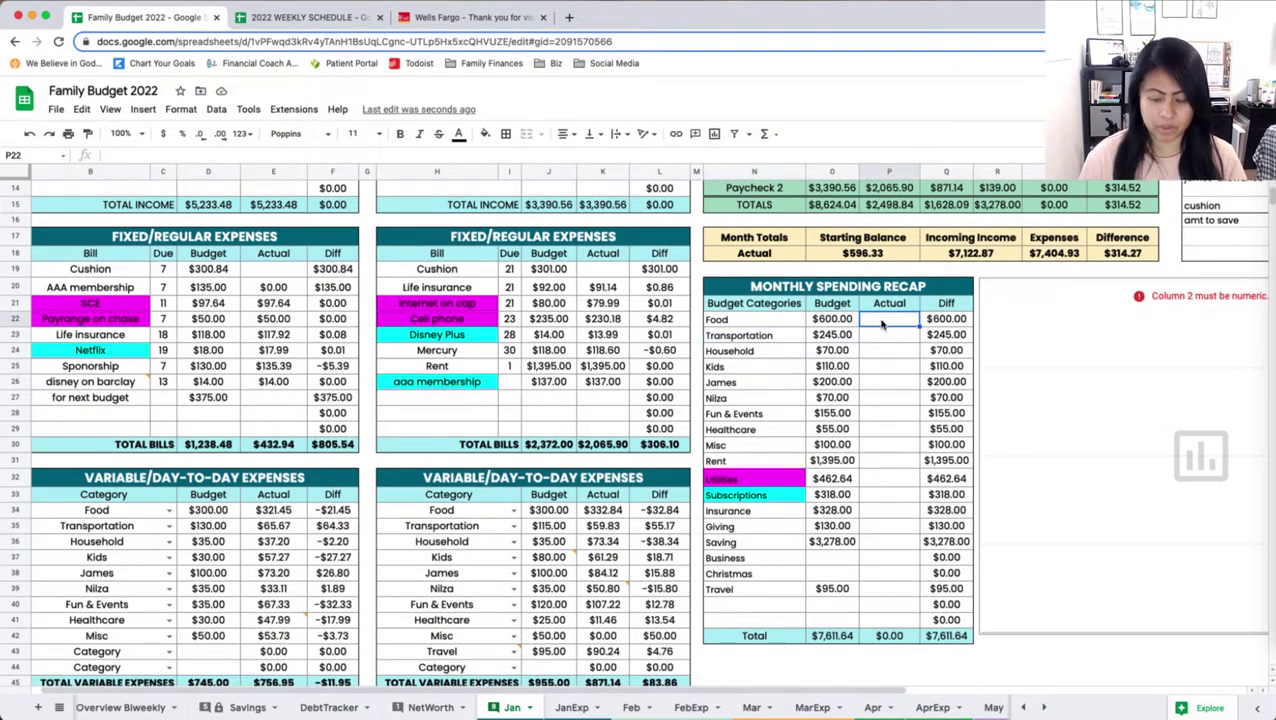
text(=)
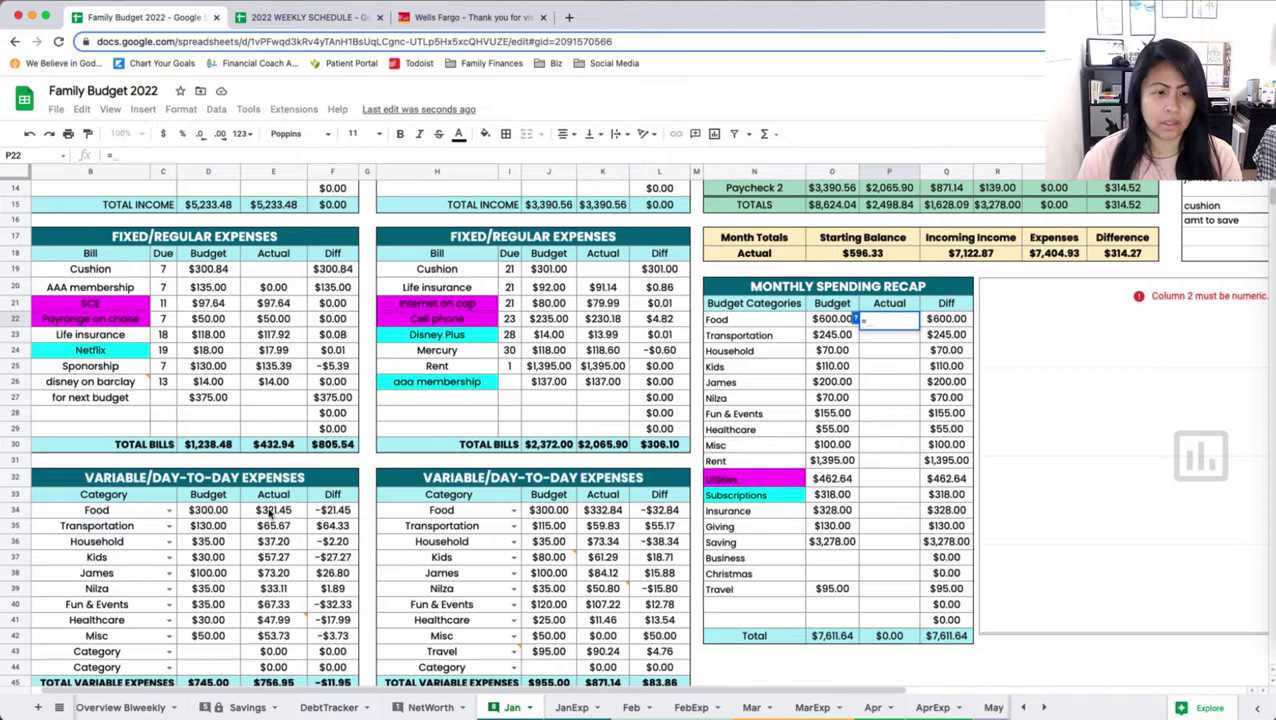
click(270, 510)
text(+)
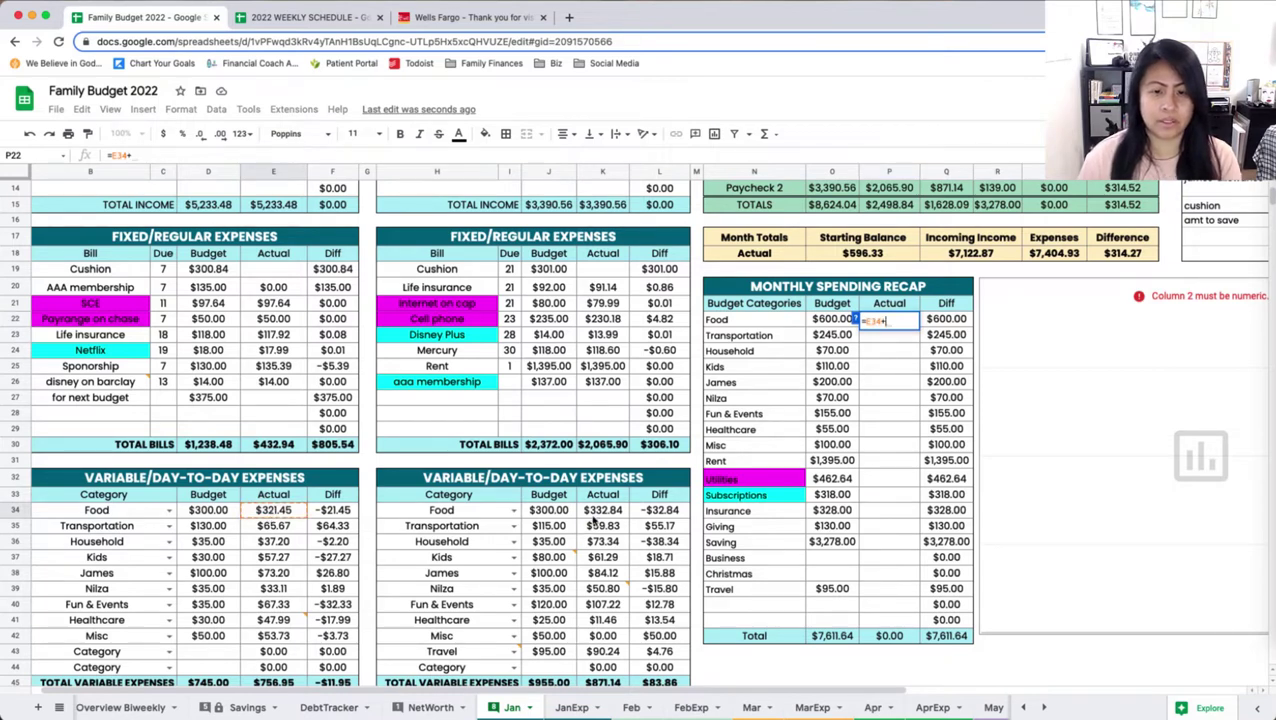
click(594, 512)
key(Return)
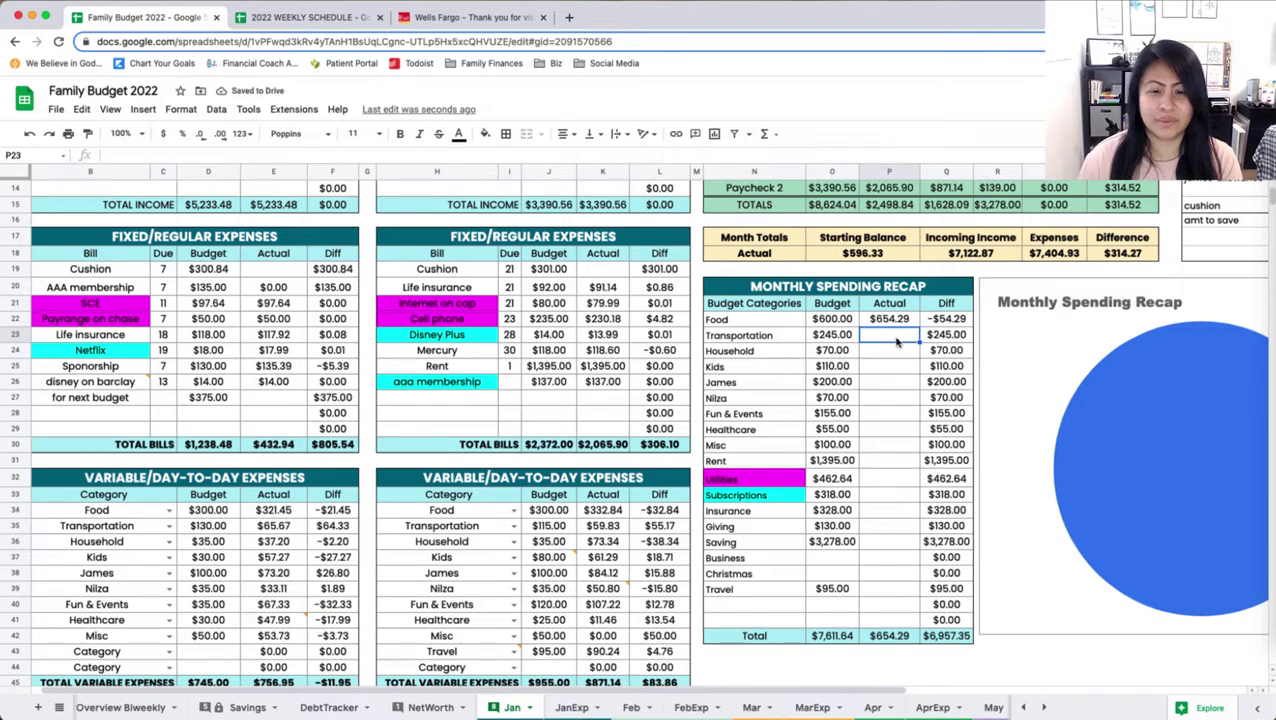
click(594, 512)
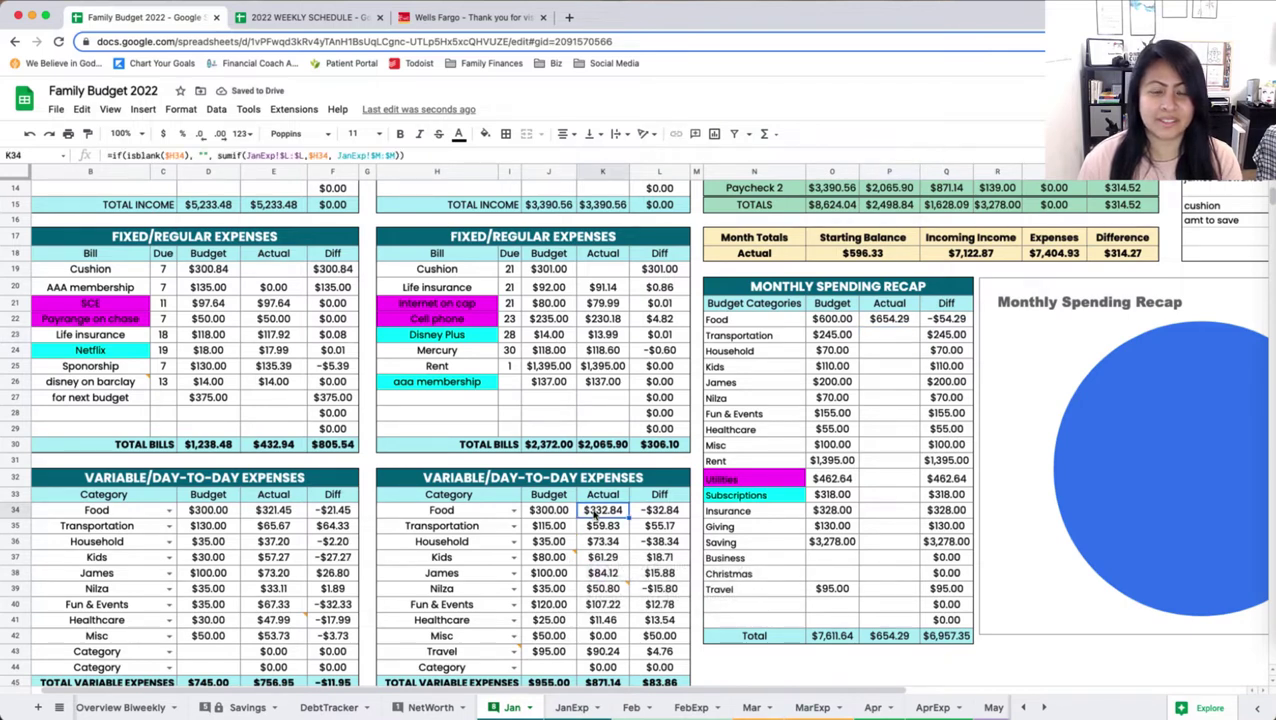
Step: Set the Transportation actual to the sum of both paychecks' Transportation actuals
click(910, 336)
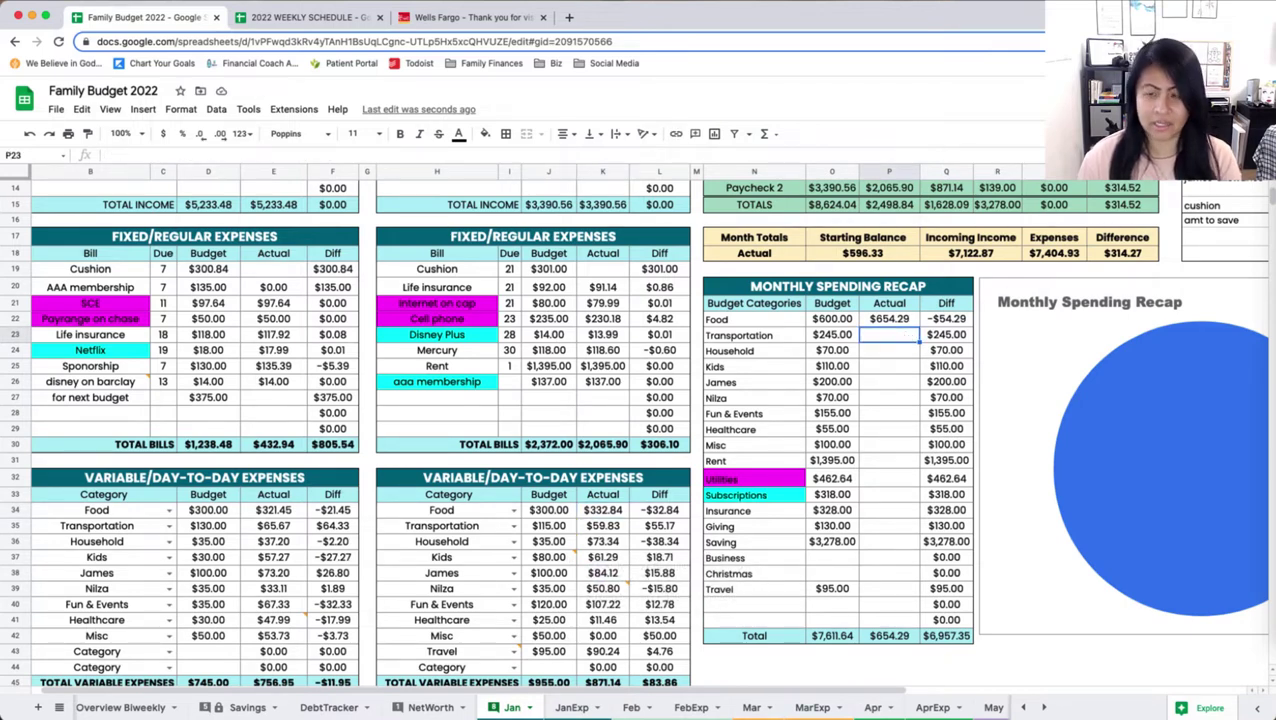
text(=)
click(282, 527)
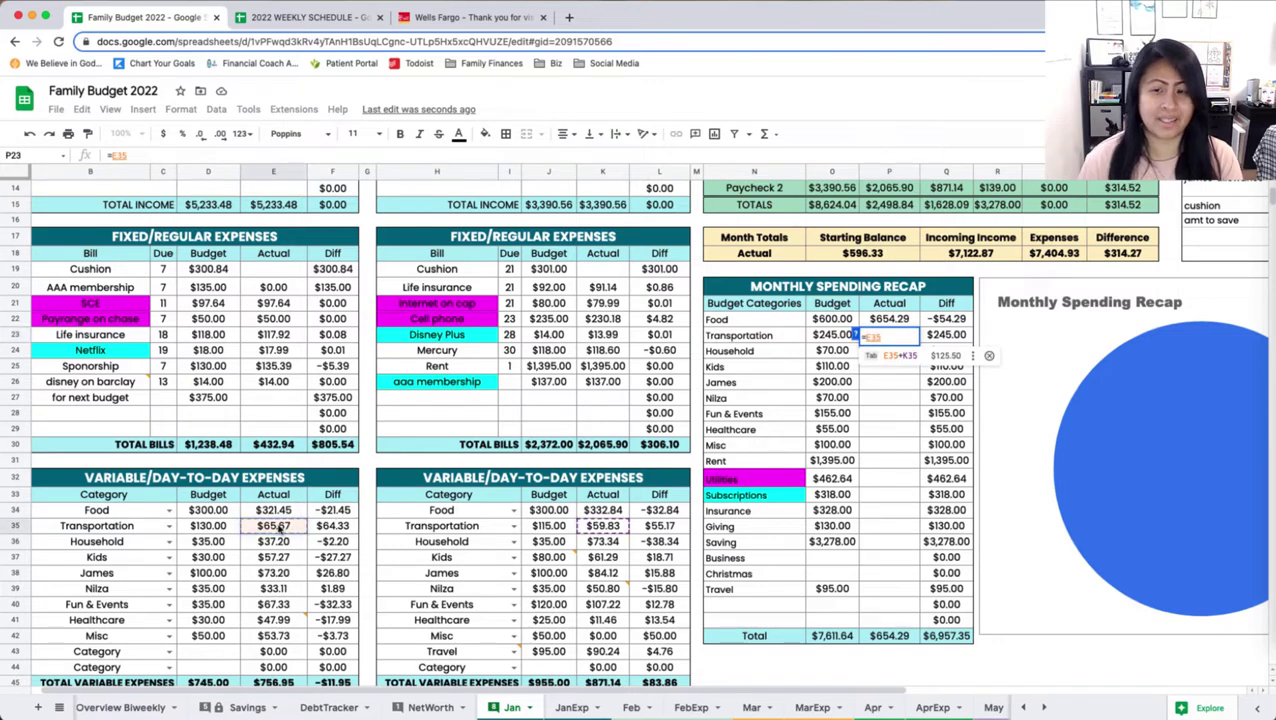
text(+)
click(603, 527)
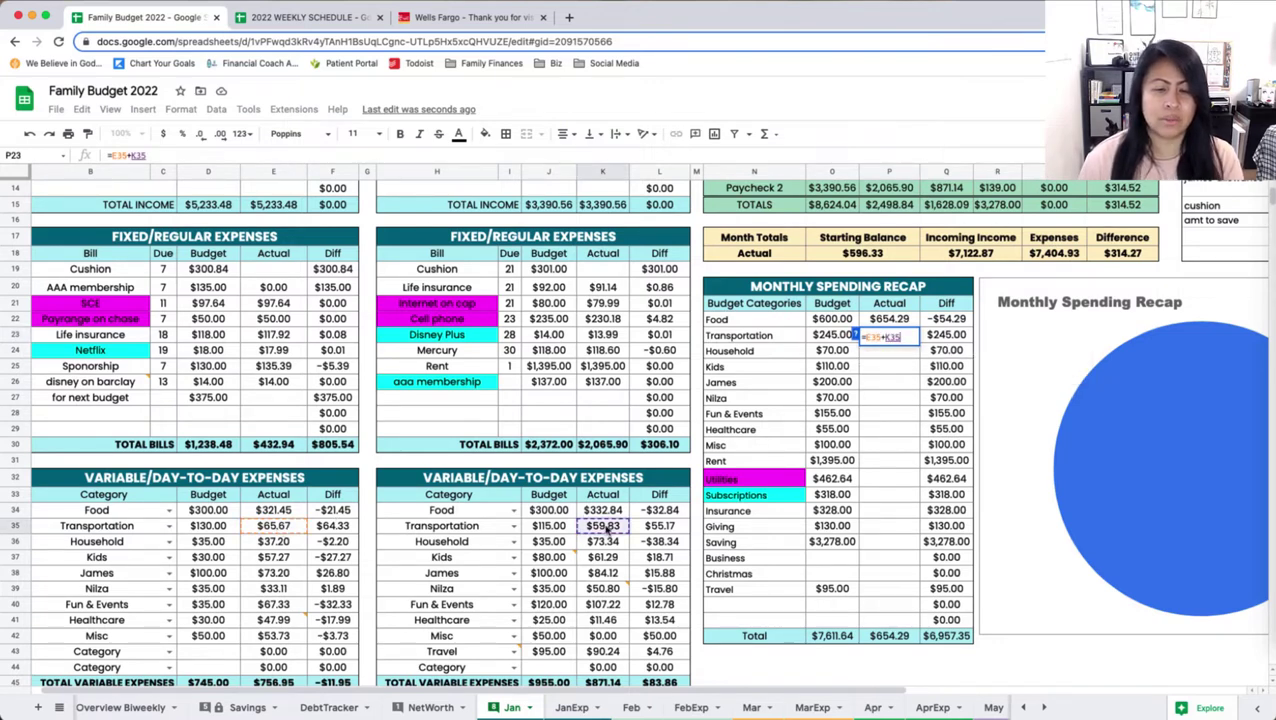
text(+)
key(BackSpace)
key(Return)
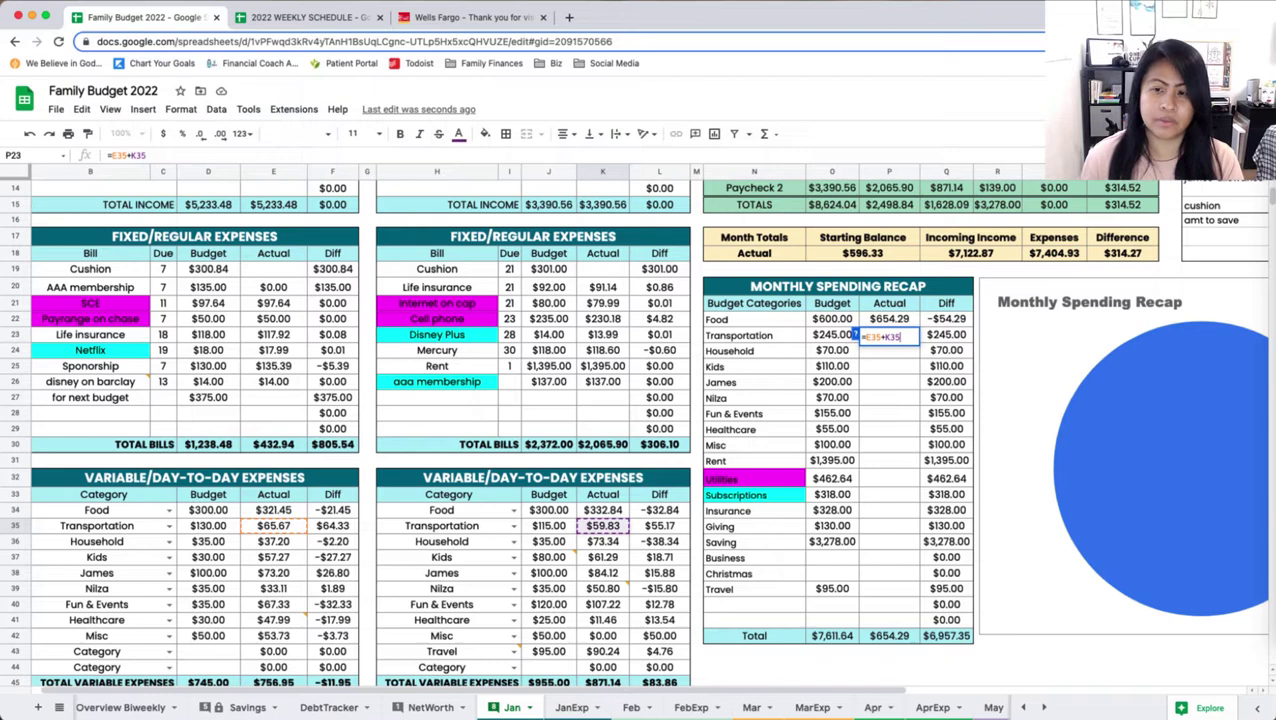
Step: Fill the Household and Kids actuals using the suggested combined formulas
text(=)
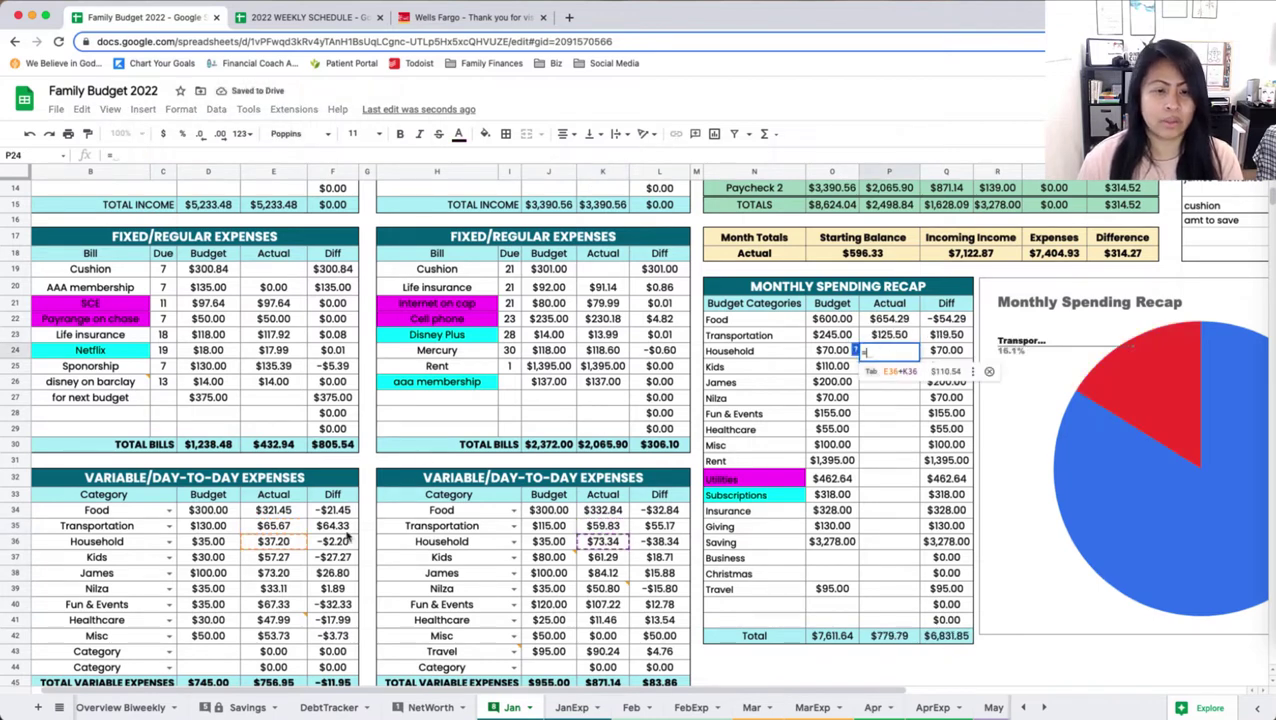
click(886, 373)
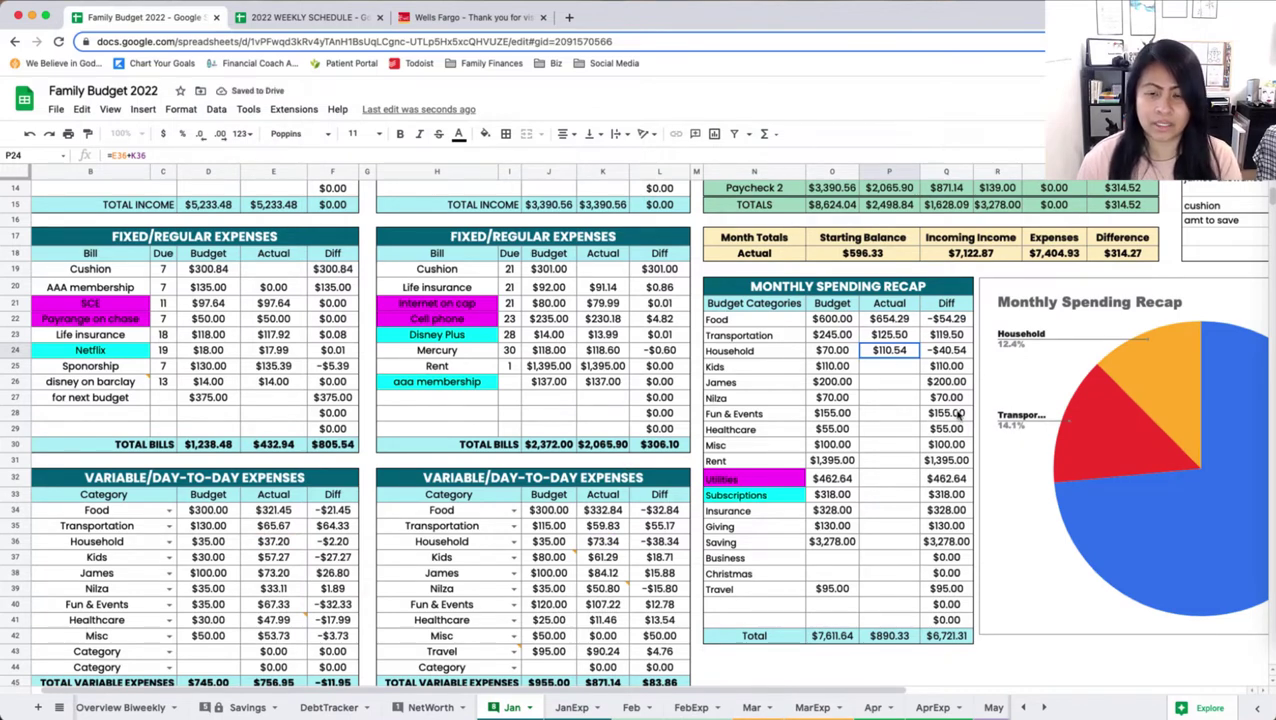
click(893, 371)
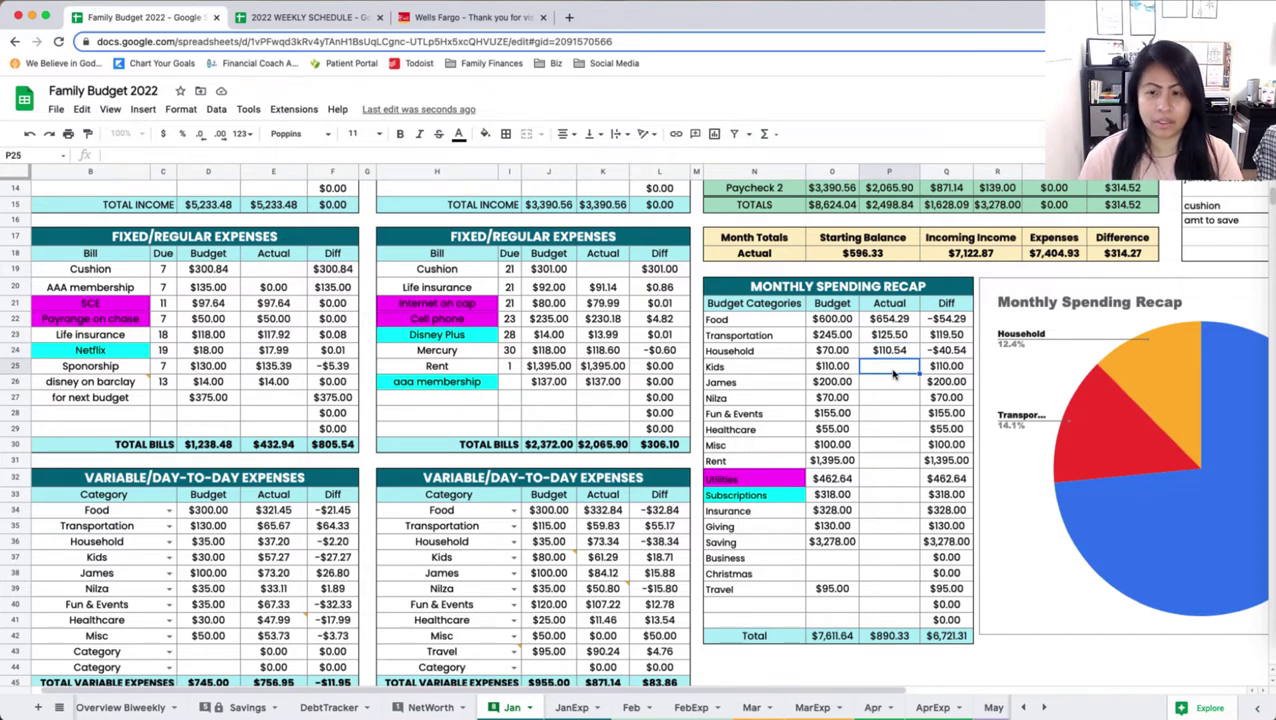
key(Up)
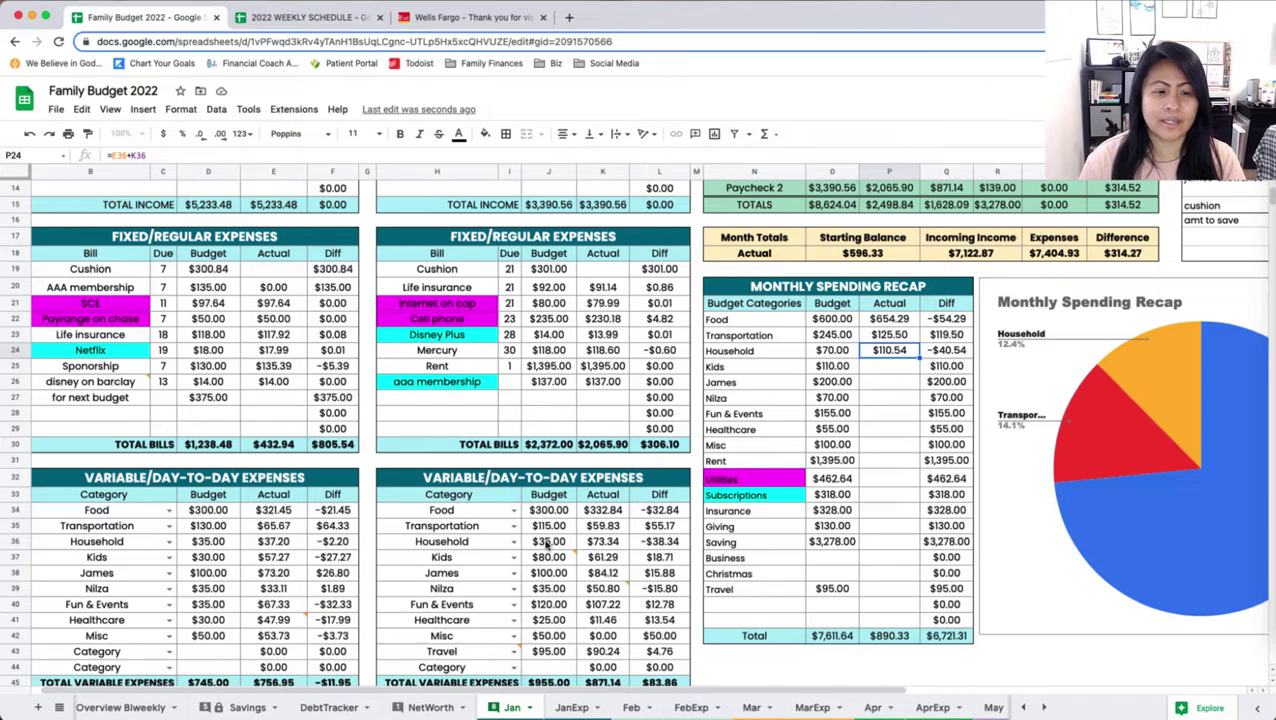
click(536, 544)
click(889, 369)
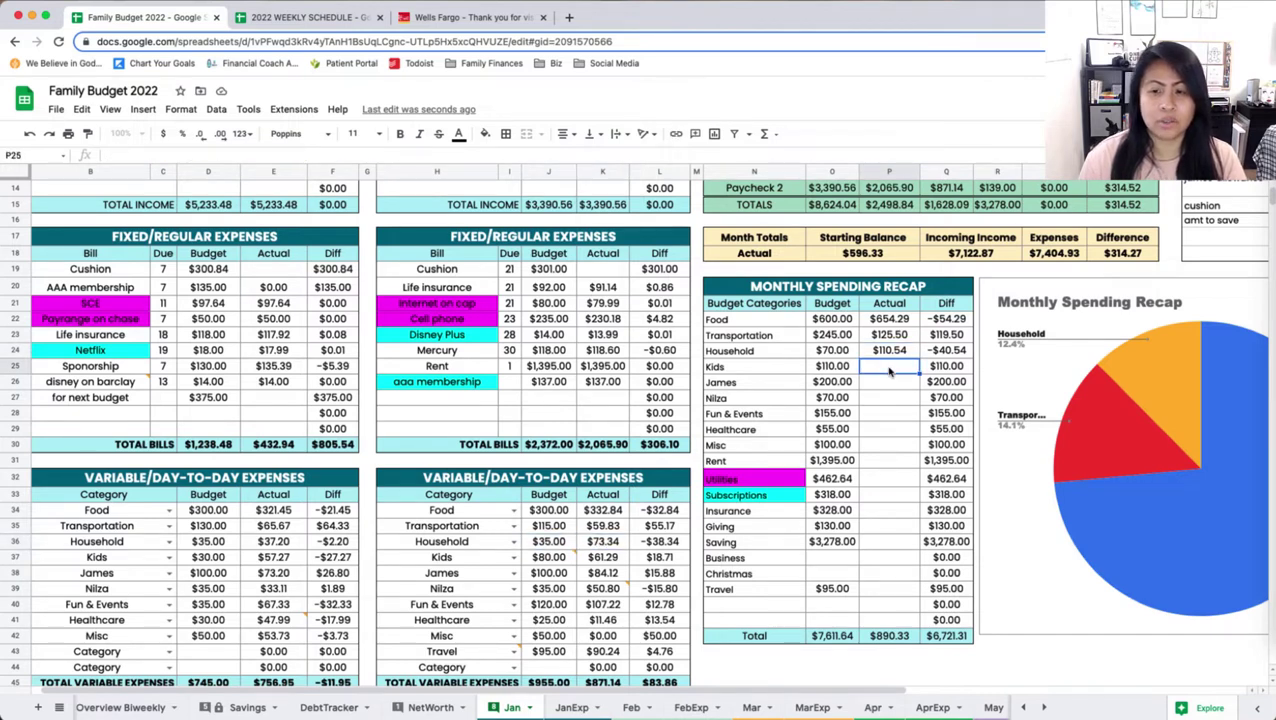
text(=)
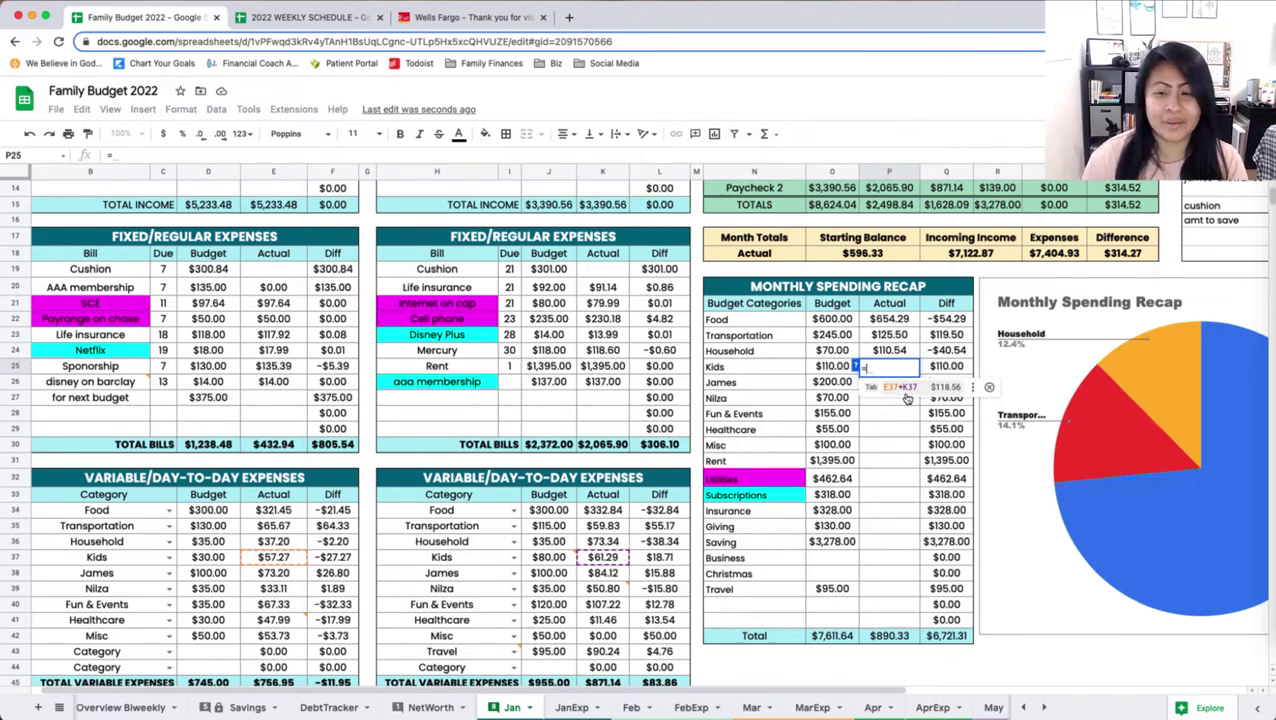
key(Tab)
key(Return)
Step: Fill James, Nilza, Fun & Events, Healthcare and Misc actuals from suggested formulas, totalling $1,537.85
text(=)
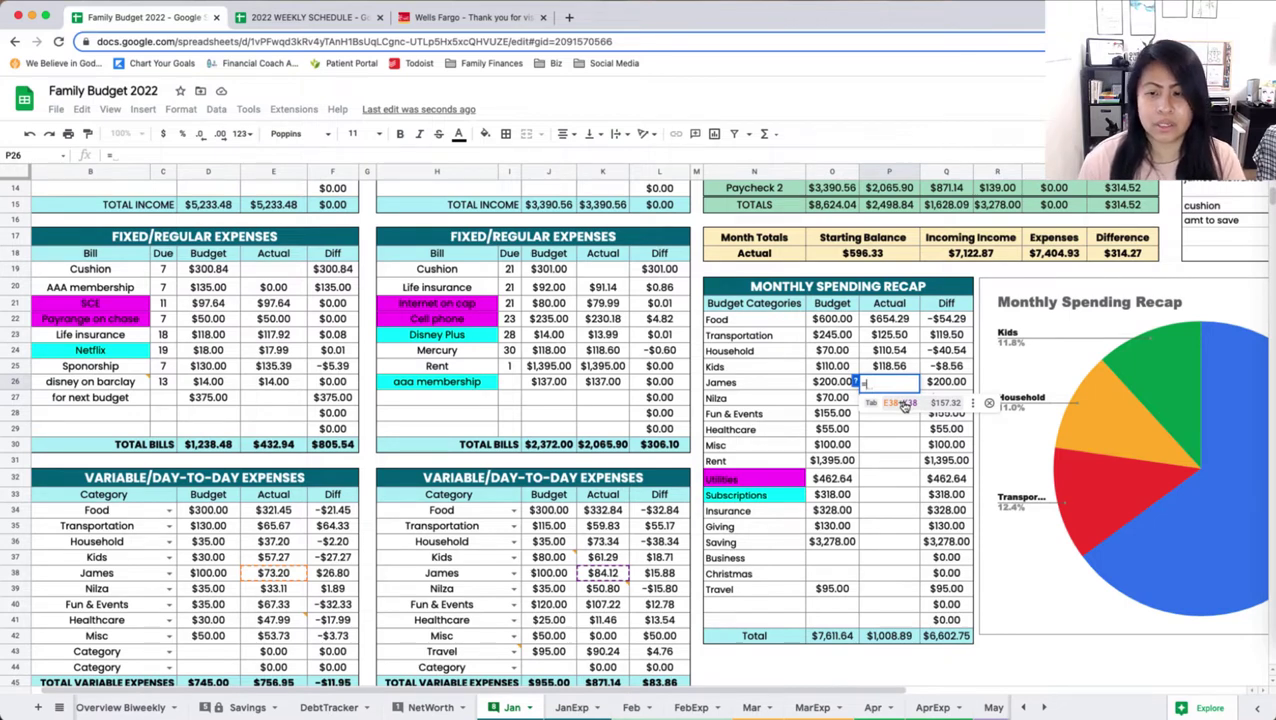
click(903, 405)
key(Return)
text(=)
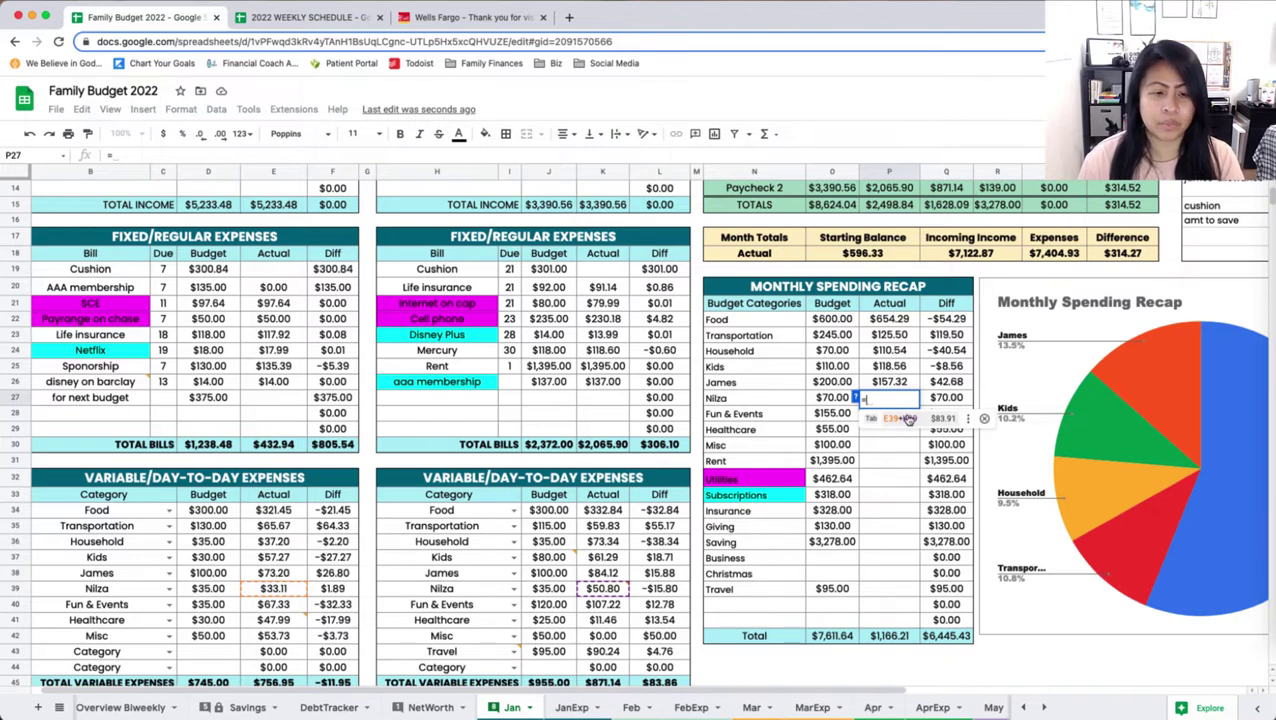
click(908, 419)
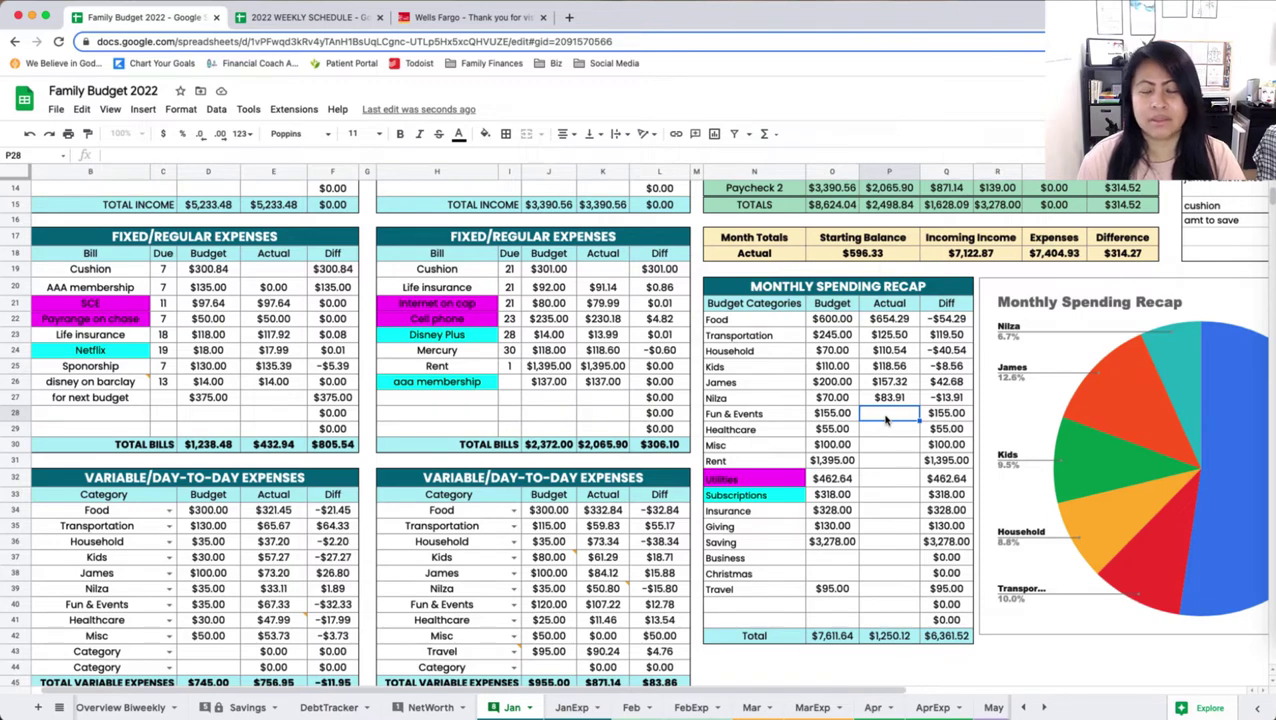
text(=)
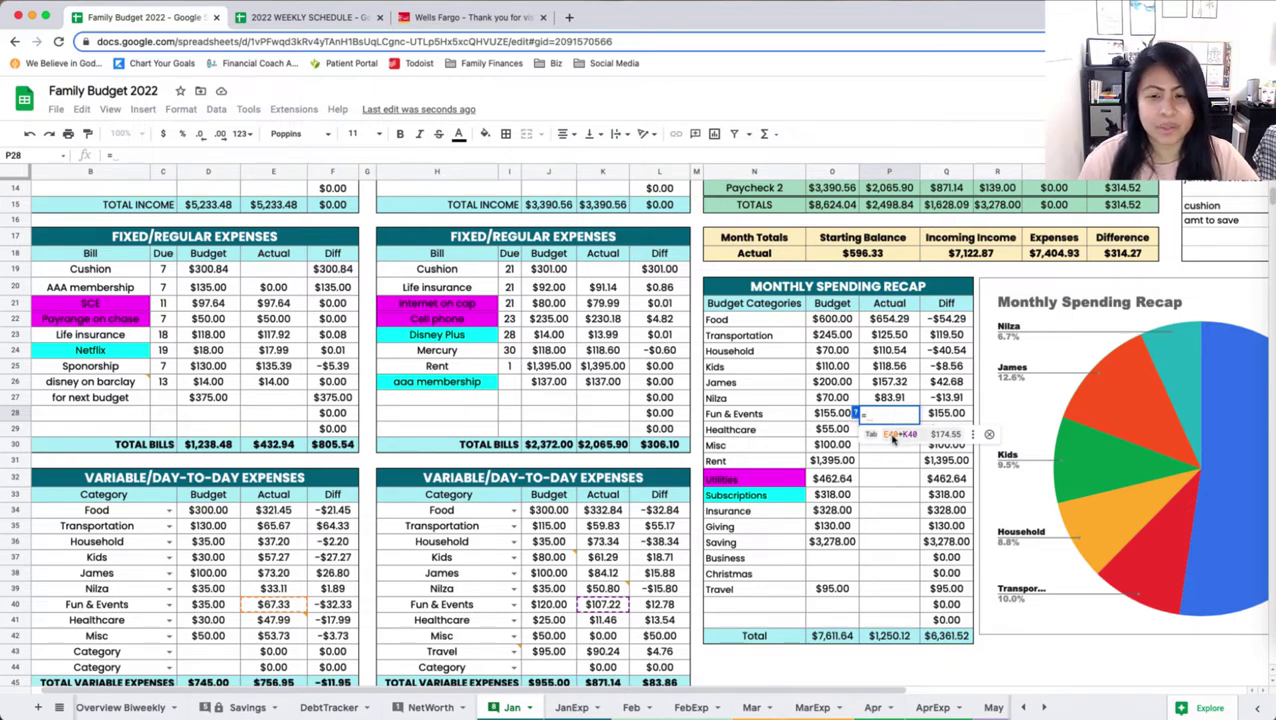
click(893, 436)
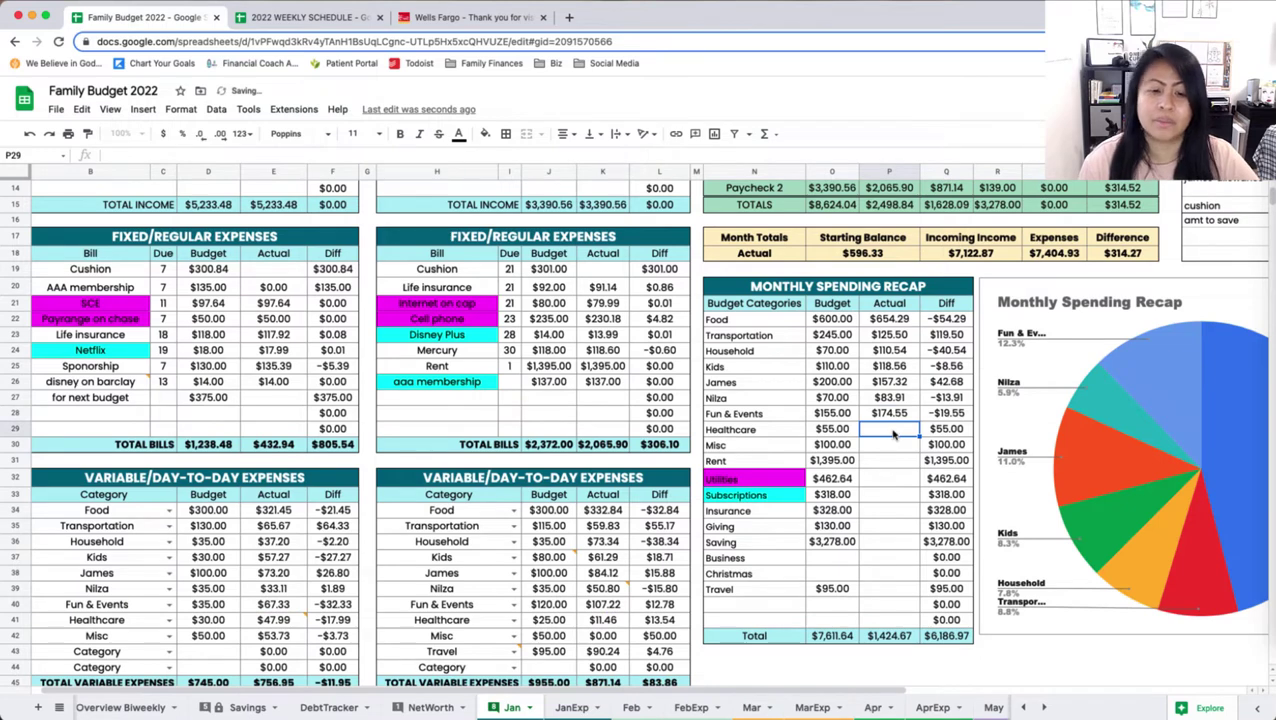
text(=)
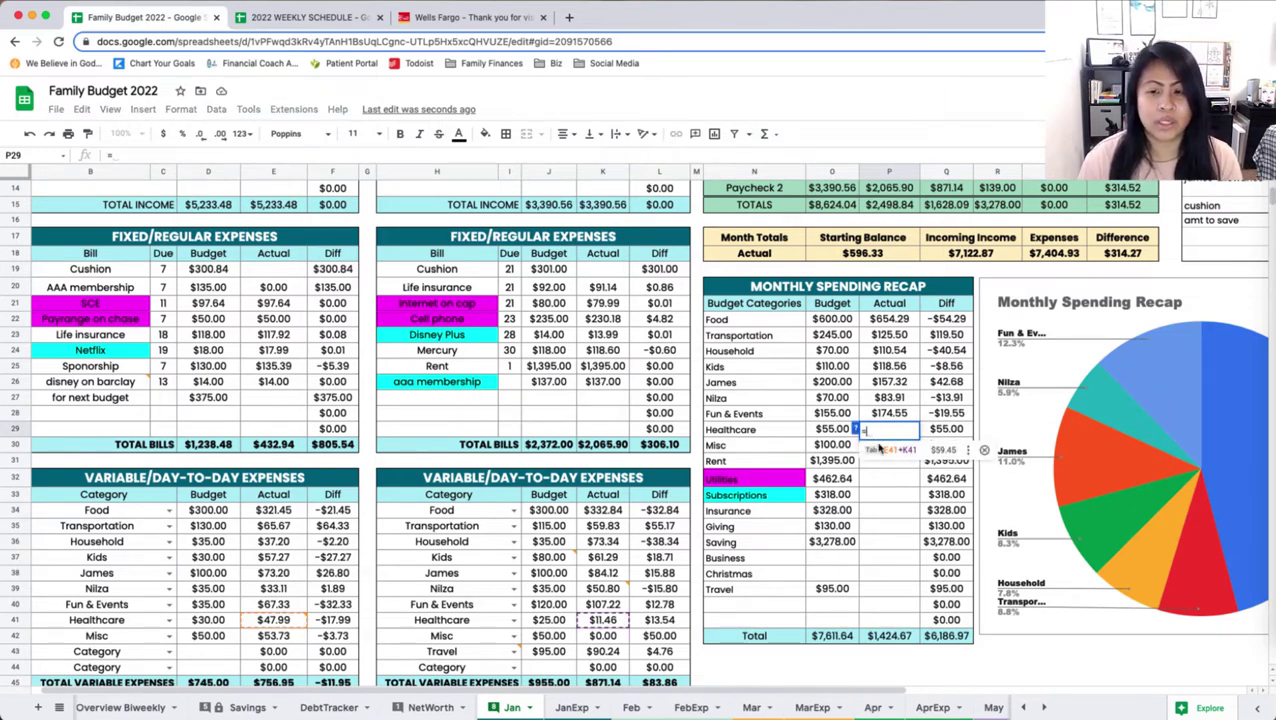
click(880, 451)
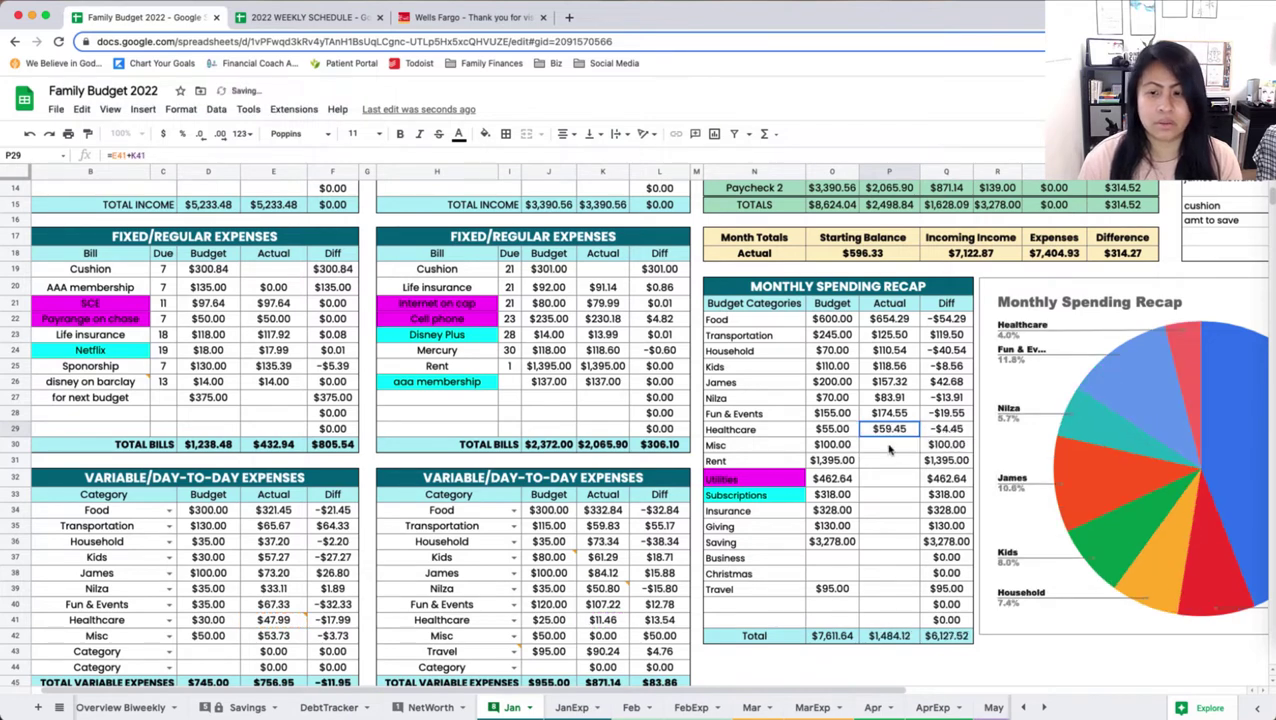
click(886, 445)
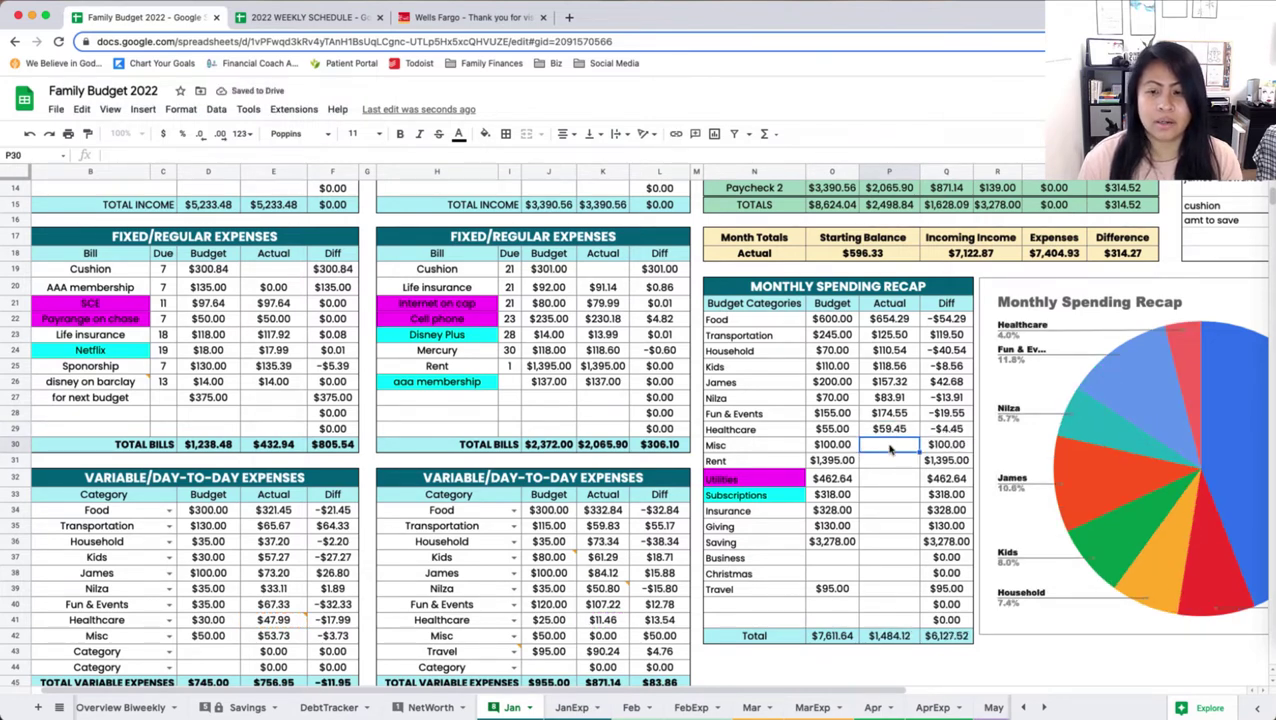
text(=)
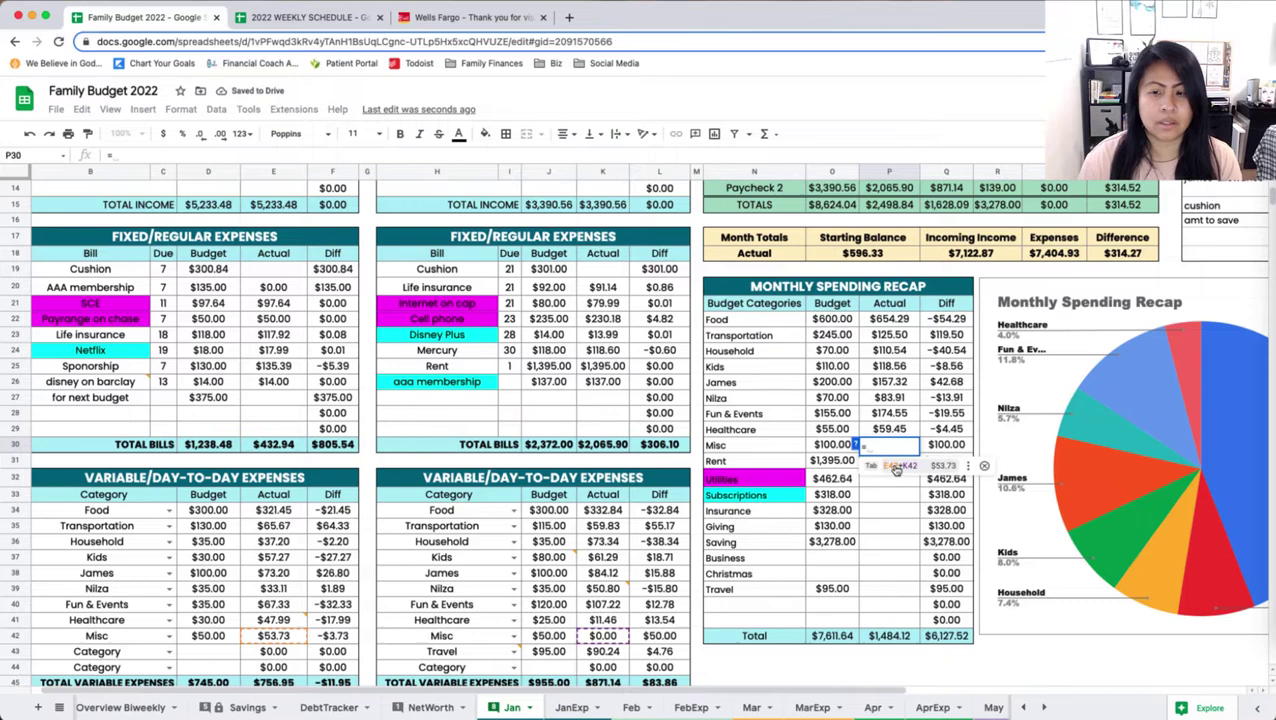
click(897, 467)
click(897, 466)
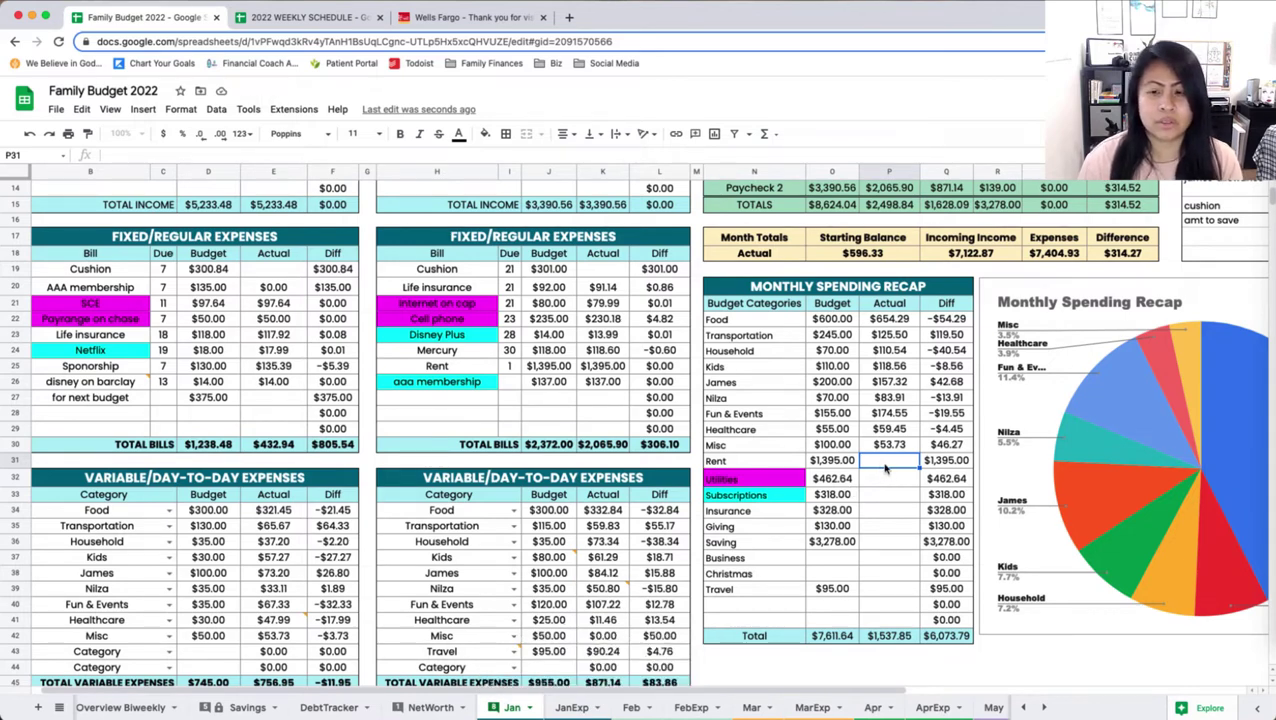
Step: Set the Rent actual in P31 to =K25, showing $1,395.00
scroll(880, 472, down, 1)
scroll(880, 476, down, 2)
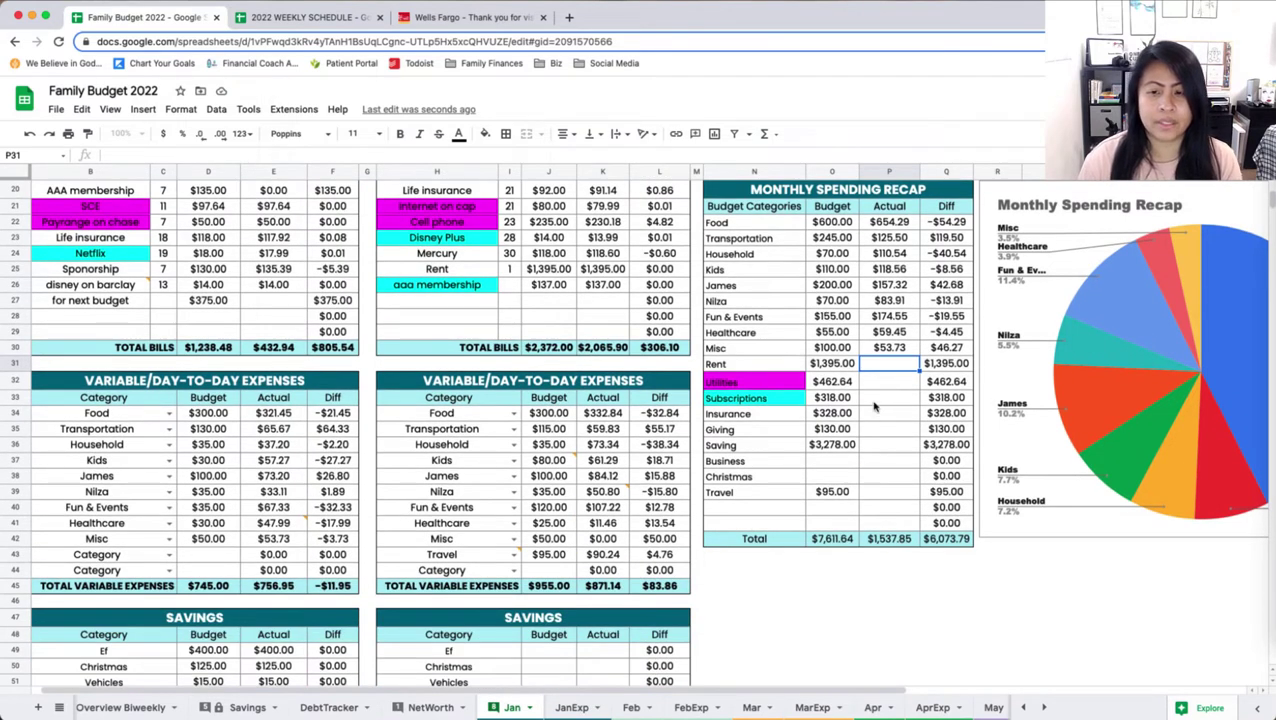
text(=)
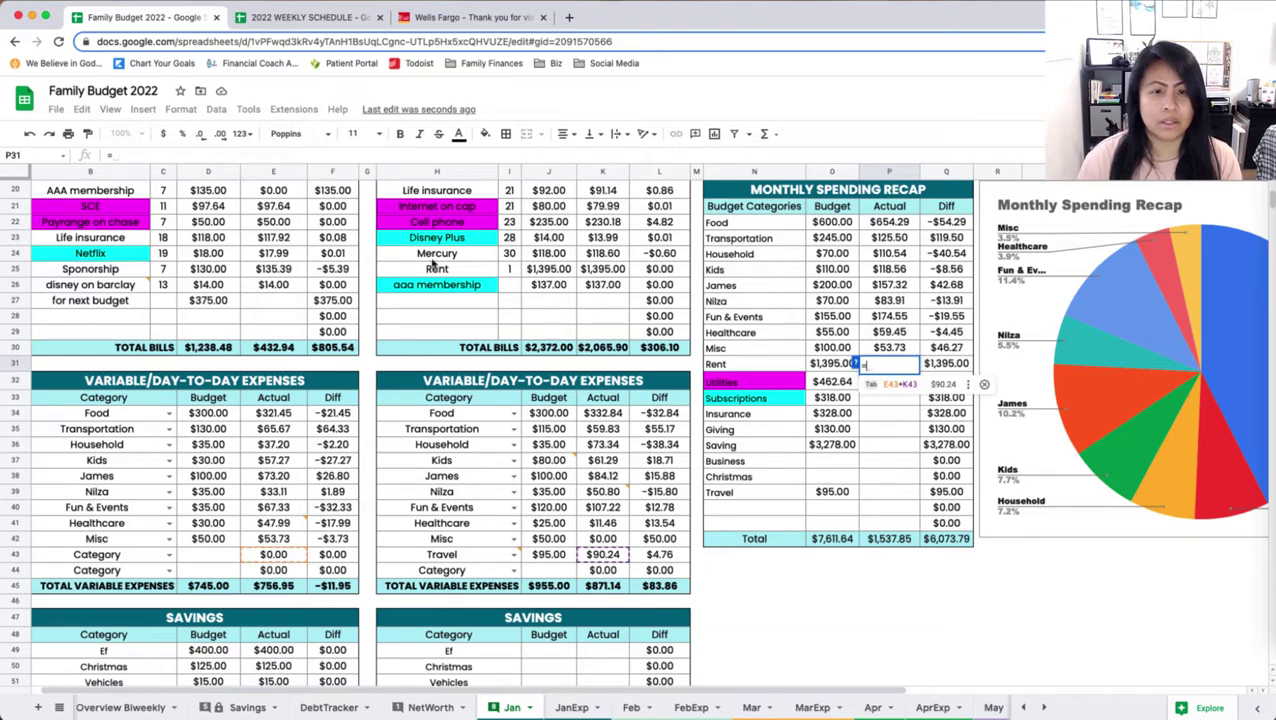
click(617, 271)
key(Return)
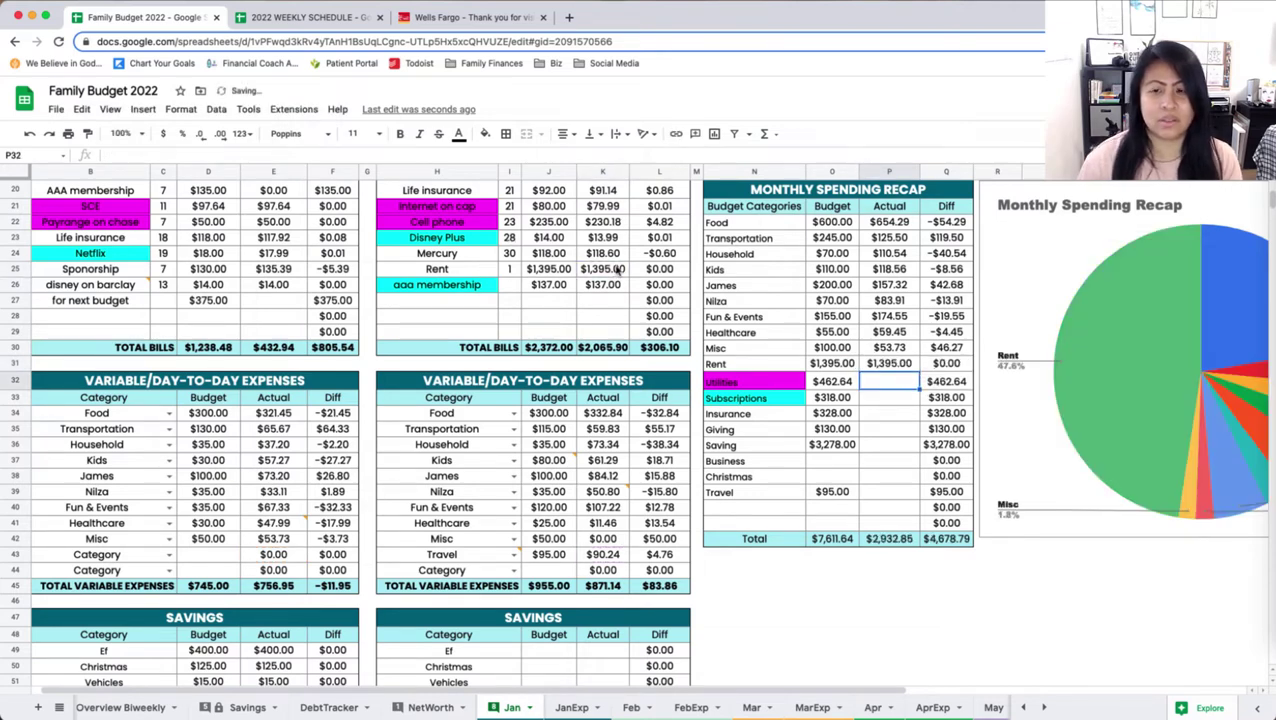
Step: Begin a Utilities actual formula with two bill cells, then cancel it
text(=)
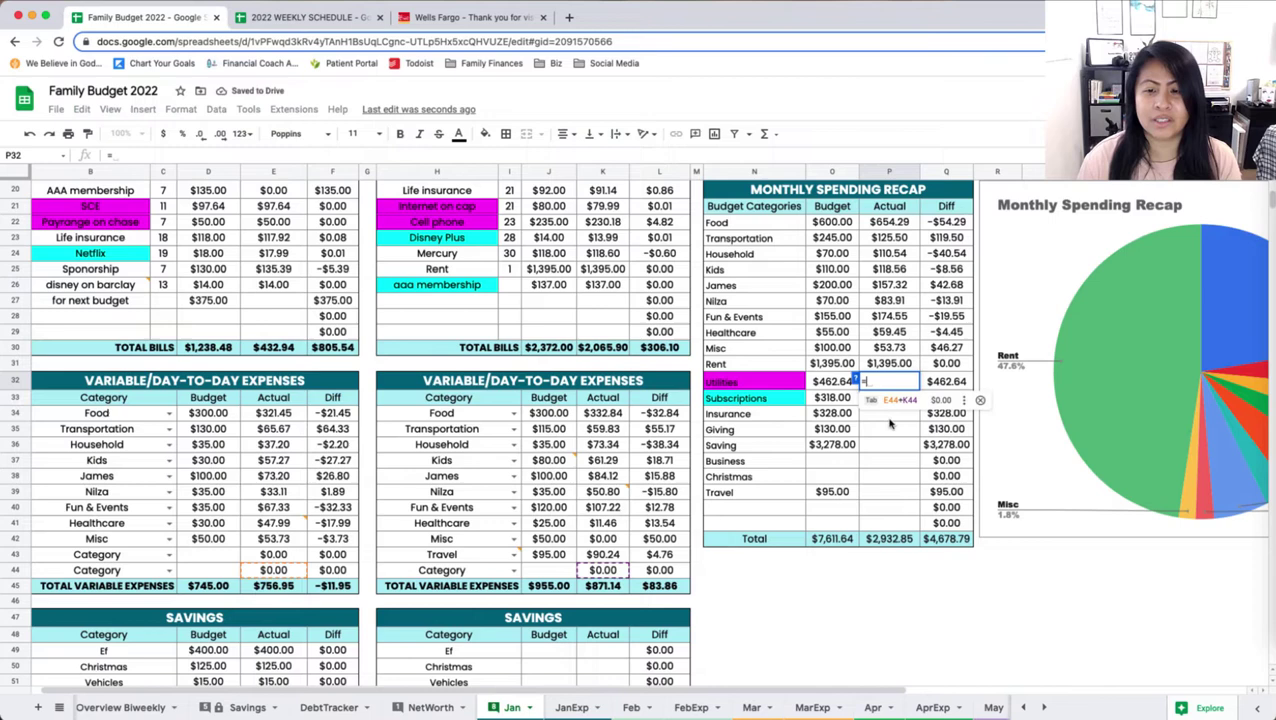
scroll(741, 437, up, 2)
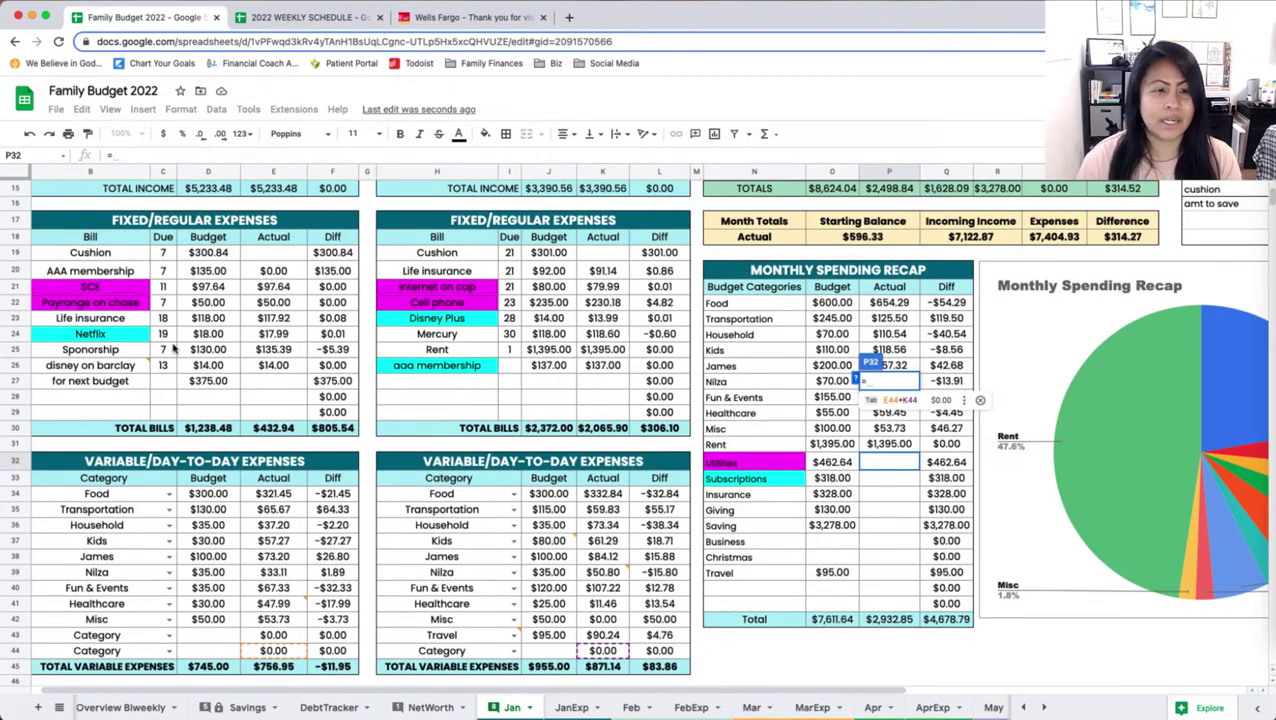
drag(277, 286, 284, 276)
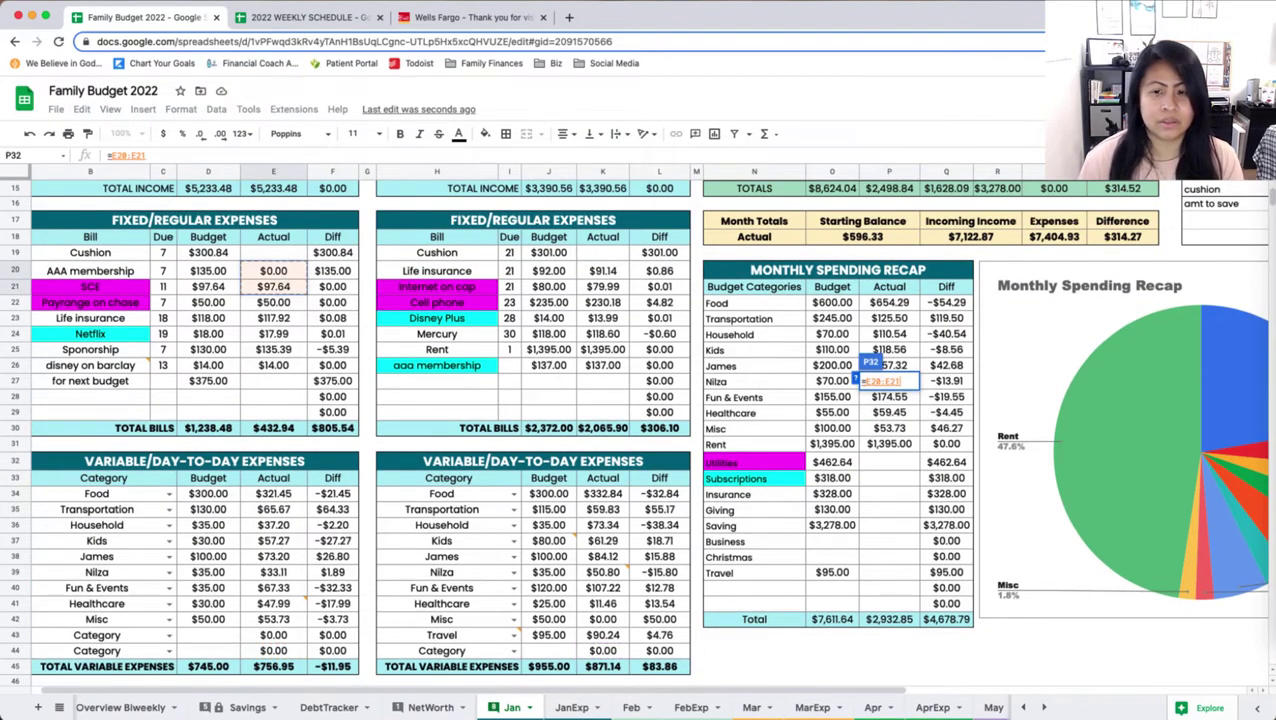
text(+)
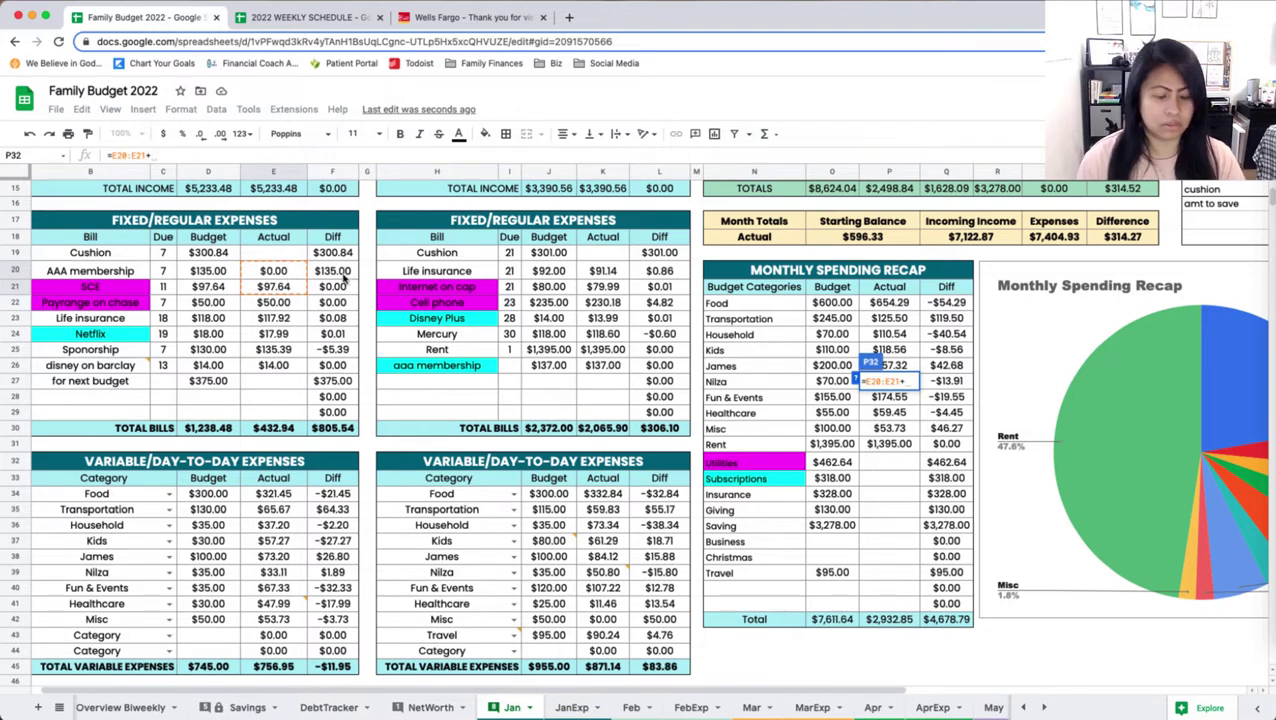
key(Escape)
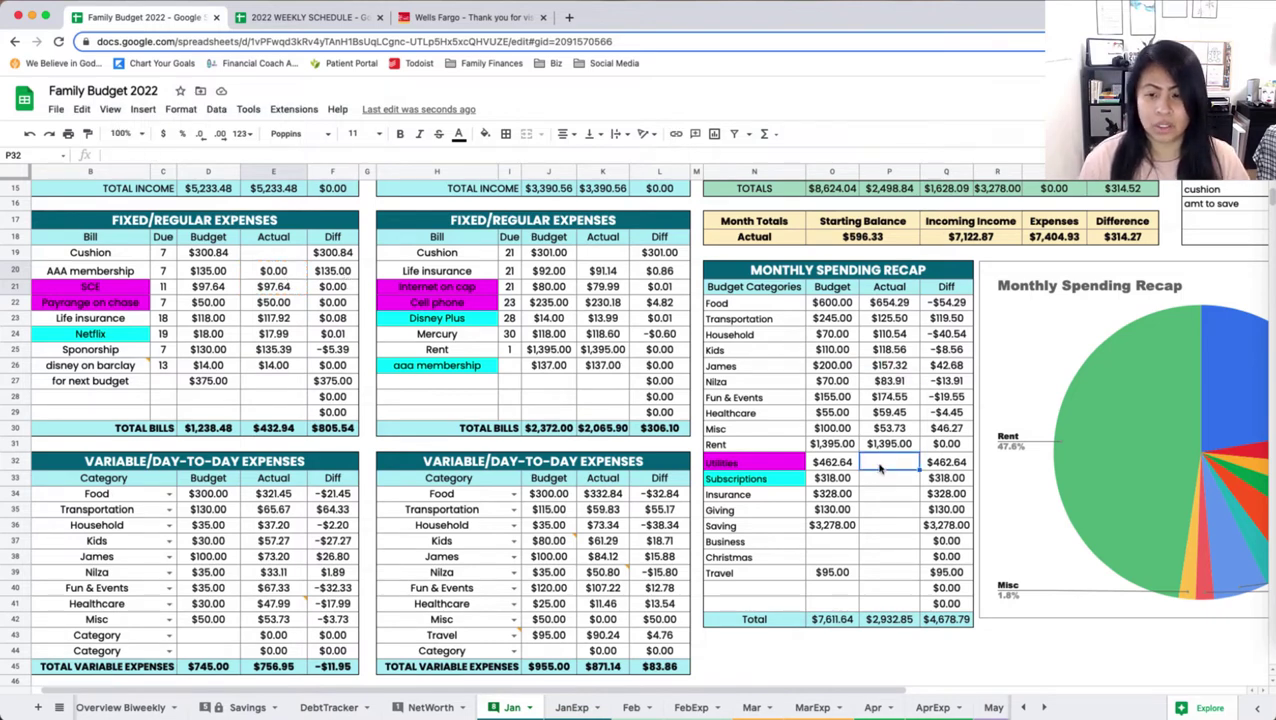
Step: Set the Utilities actual to =E21+E22+K21+K22, showing $457.81
text(=)
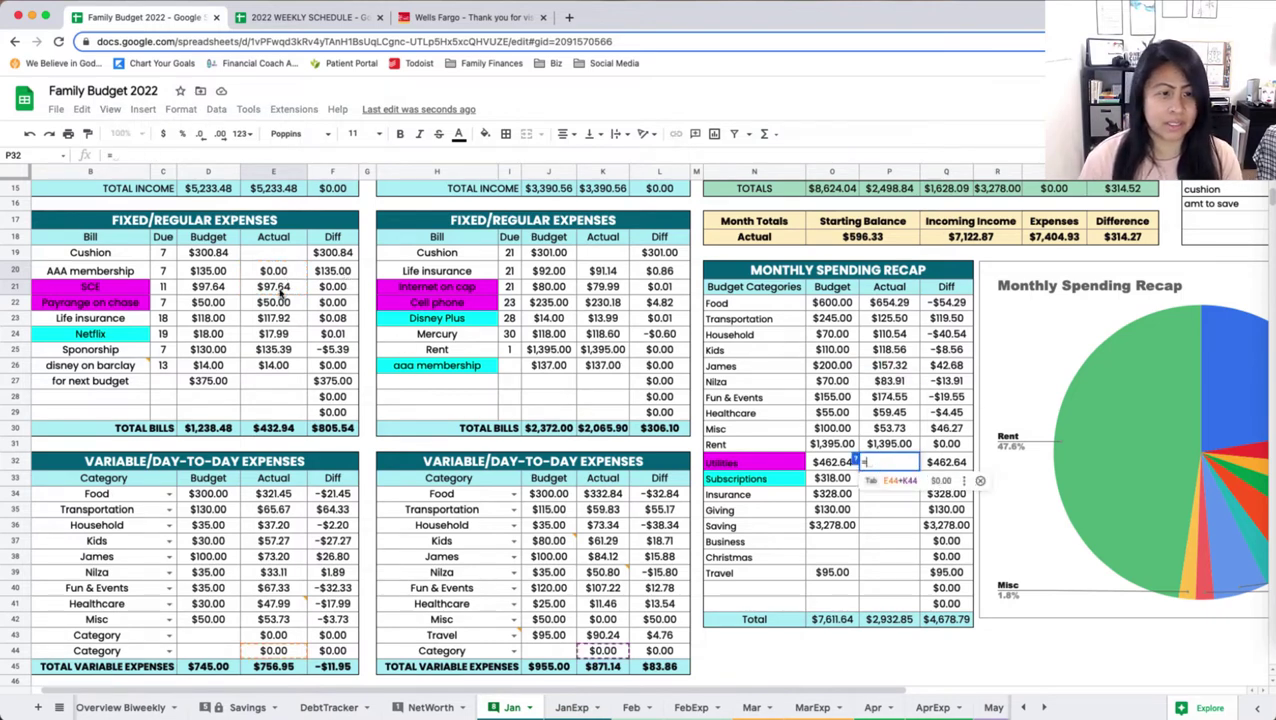
click(278, 290)
text(+)
click(276, 301)
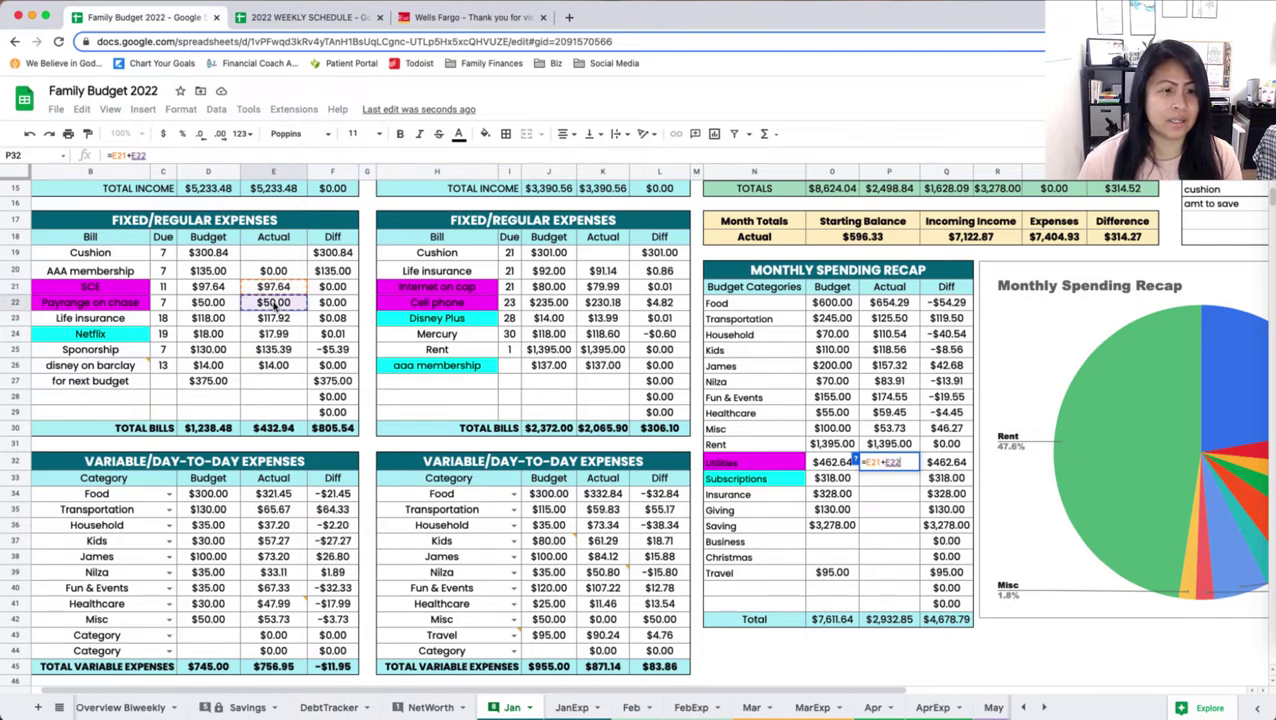
text(+)
click(603, 287)
text(+)
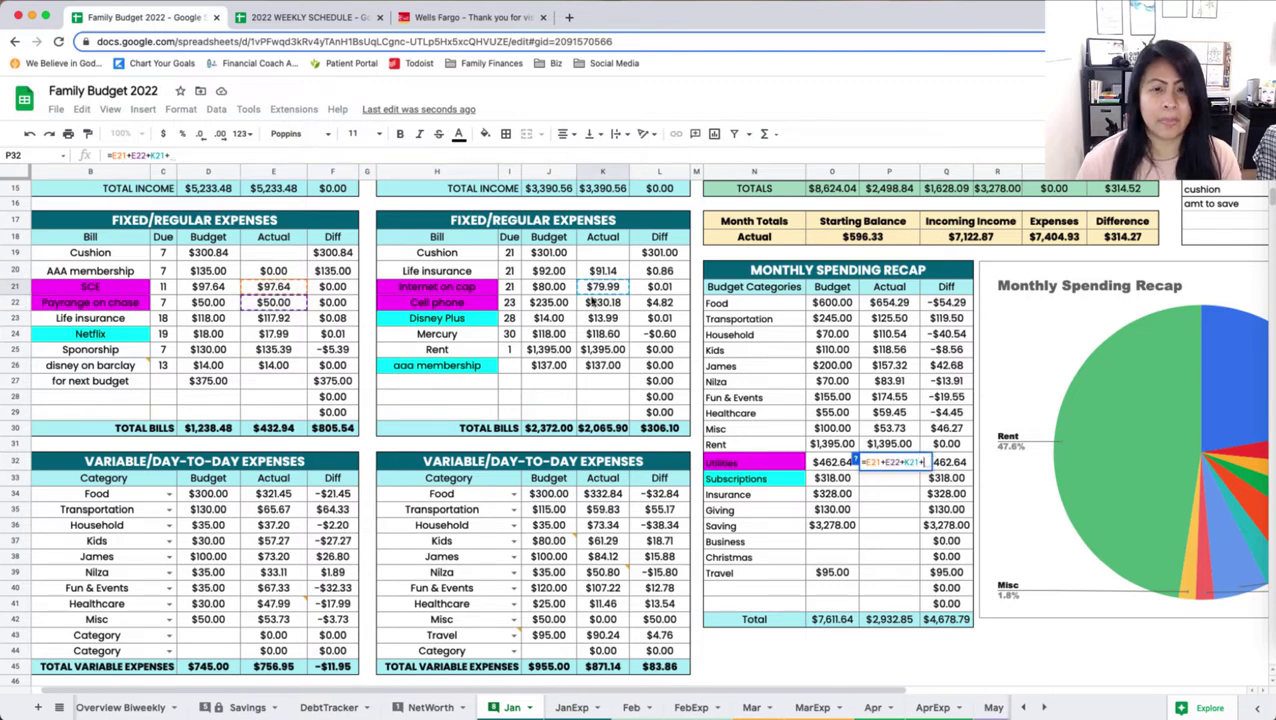
click(603, 303)
key(Return)
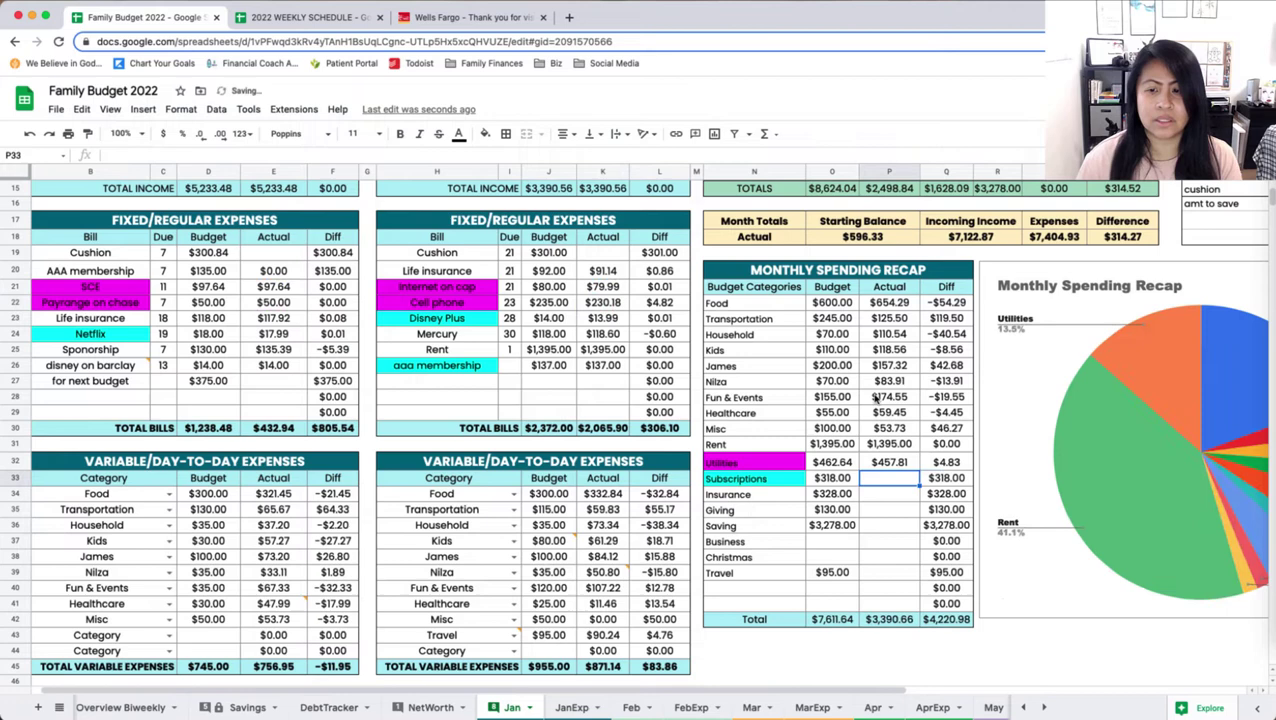
text(=)
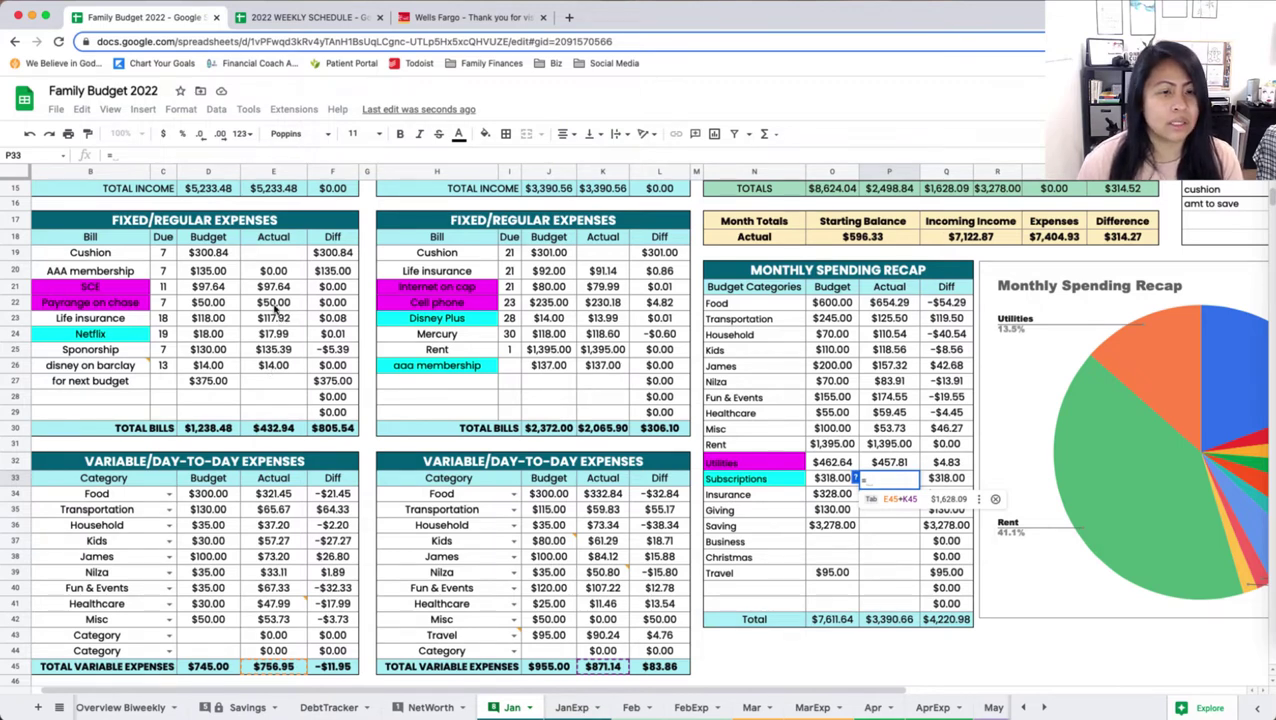
Step: Set the Subscriptions actual to =E24+E26+K23+K26, showing $182.98
click(274, 334)
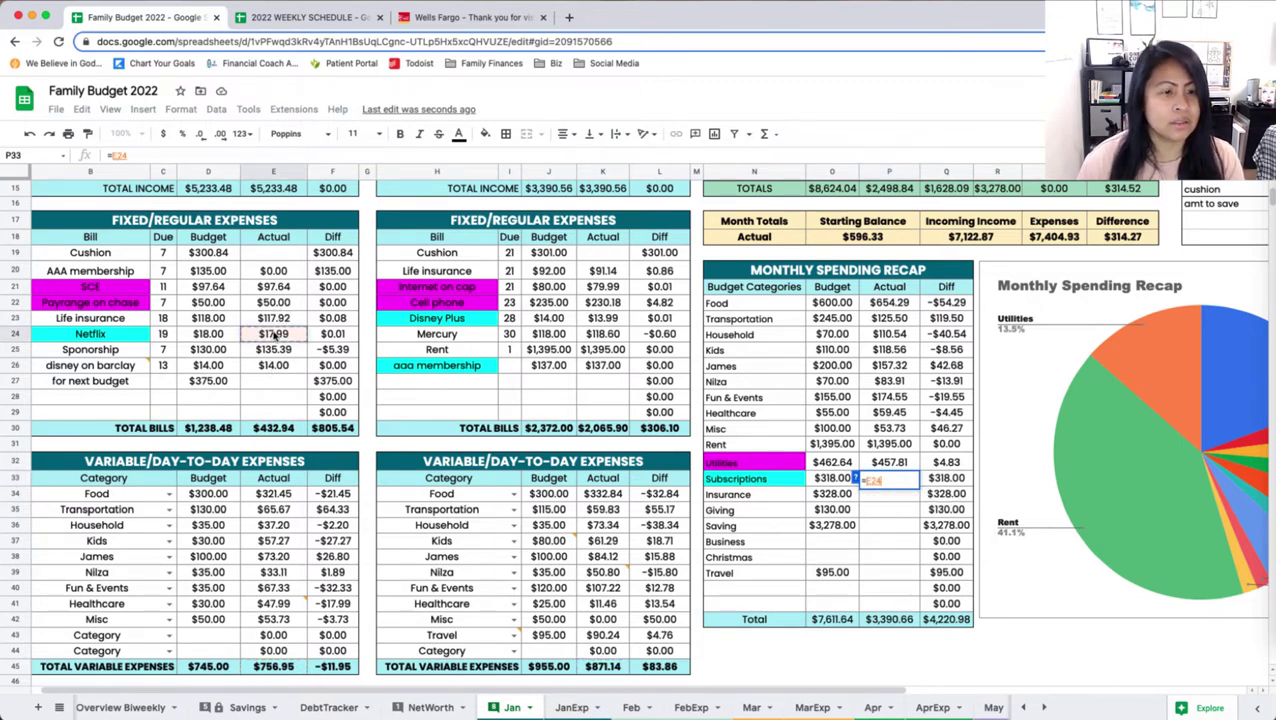
text(+)
click(275, 366)
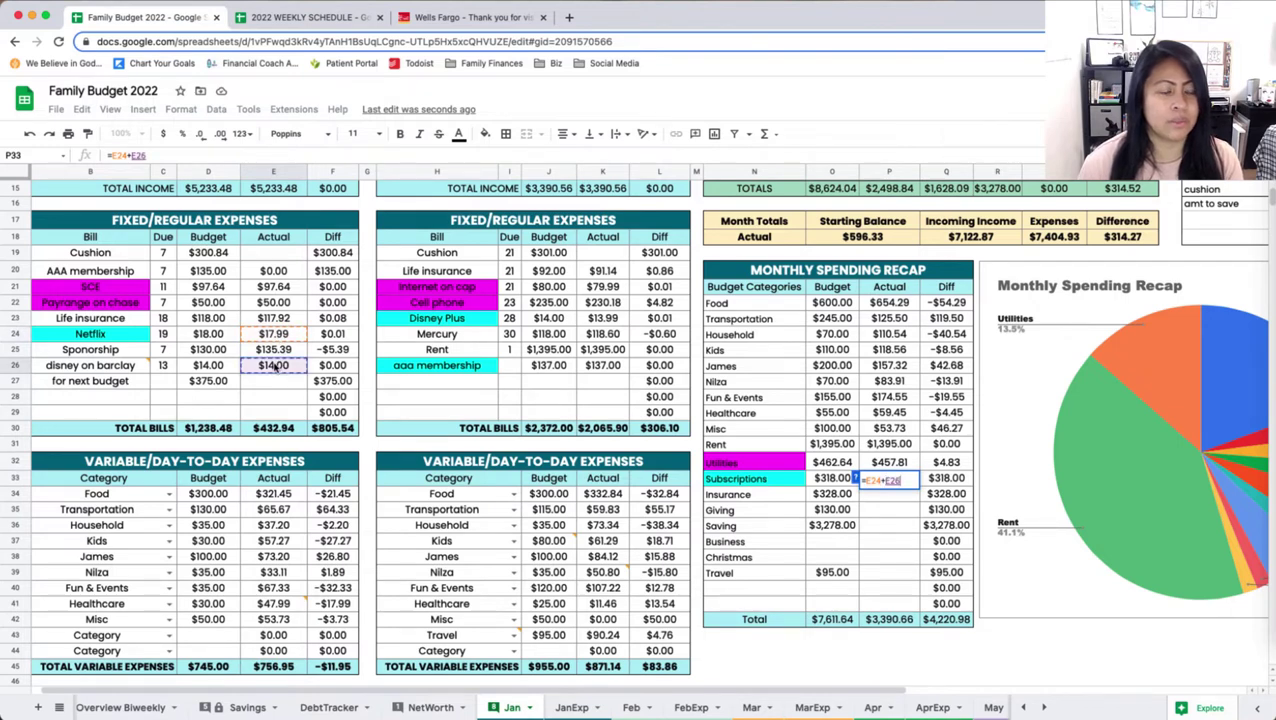
text(+)
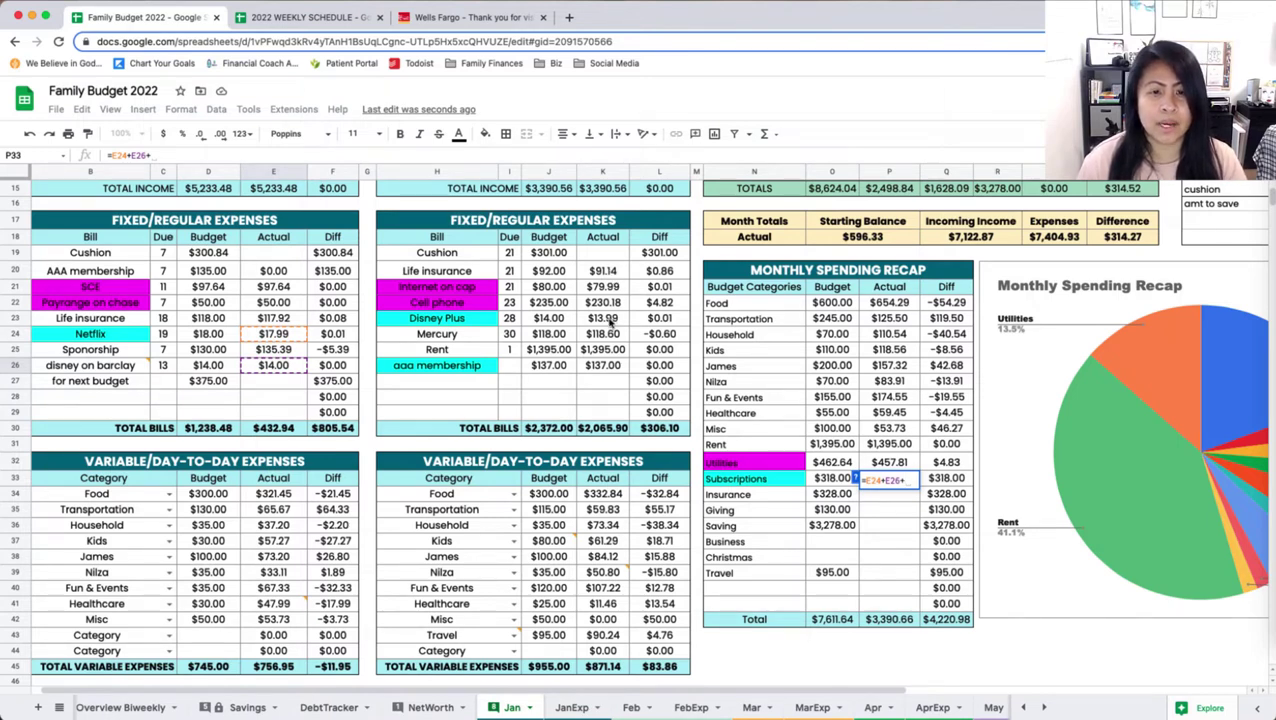
click(607, 320)
text(+)
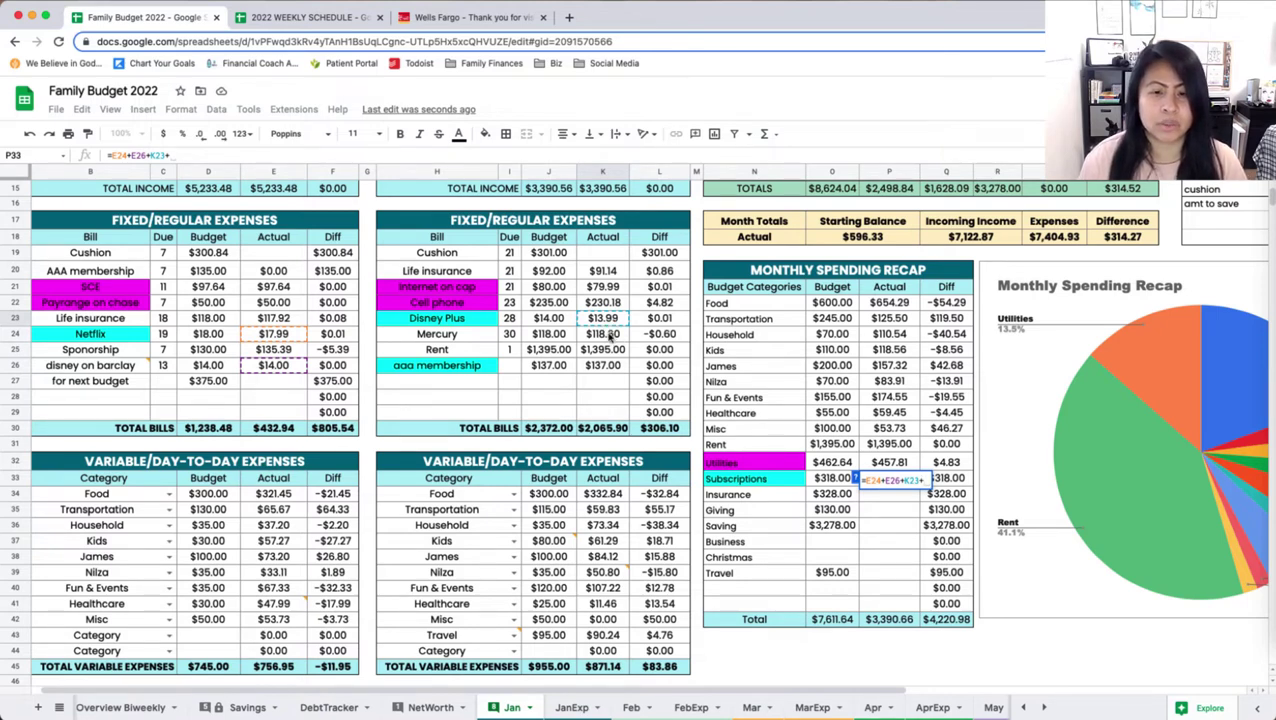
click(605, 365)
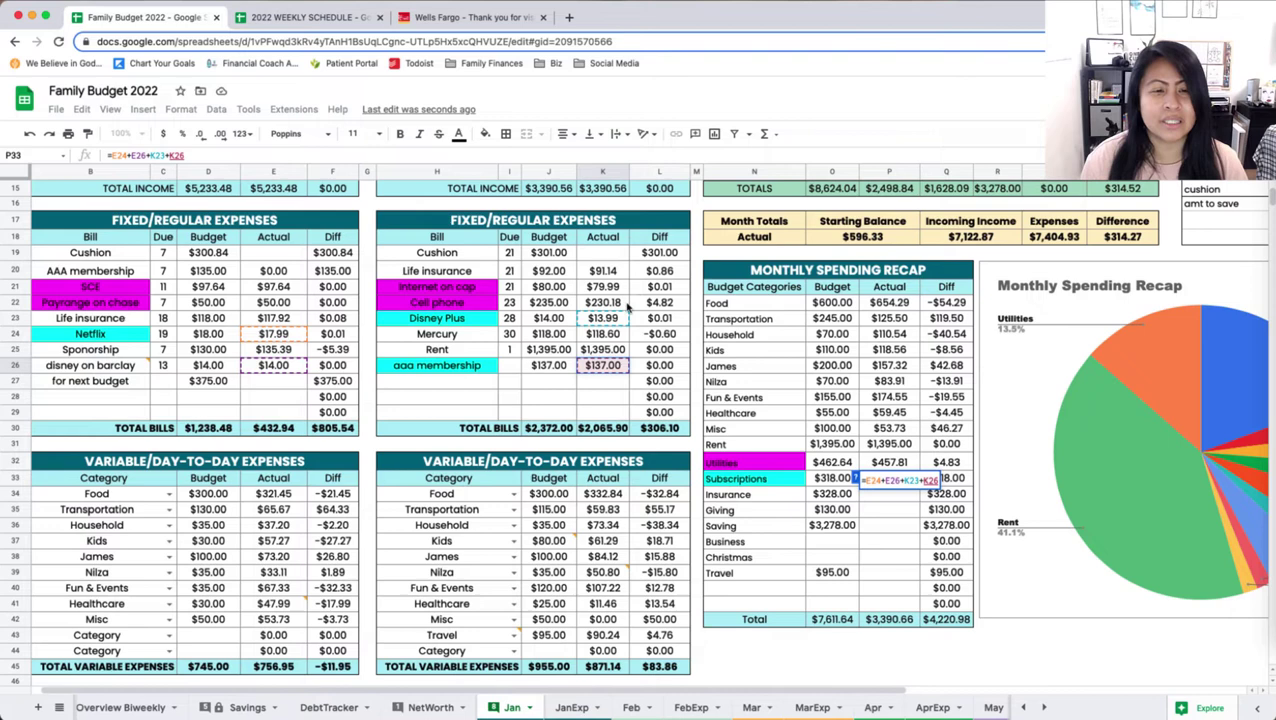
key(Return)
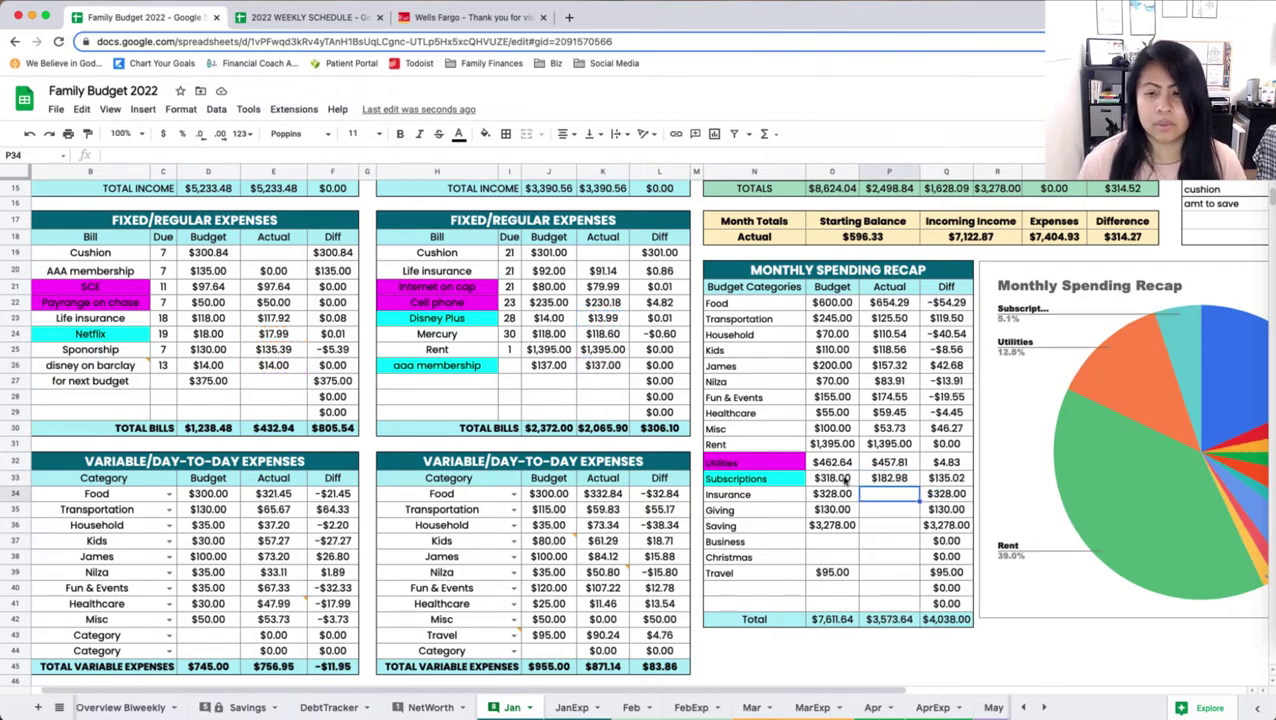
Step: Remove the AAA membership term from the Subscriptions budget formula, reducing it to $183.00
click(838, 479)
double_click(838, 479)
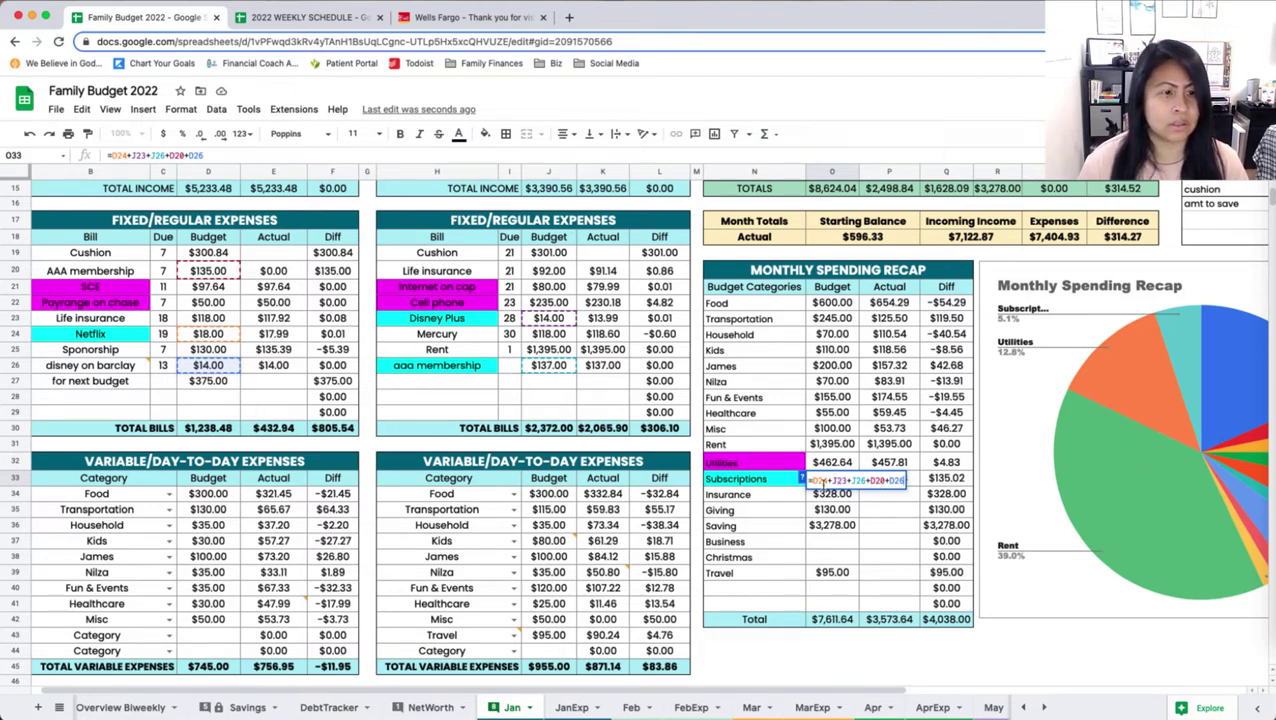
click(880, 480)
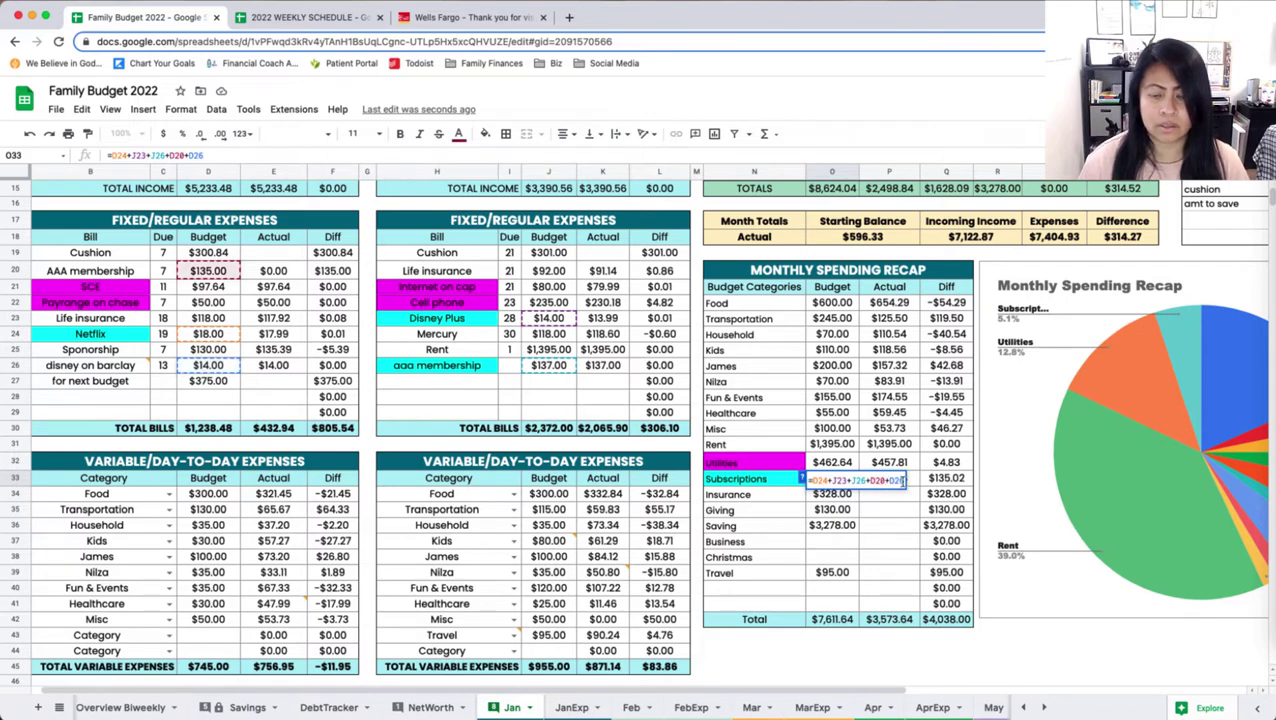
key(BackSpace)
key(BackSpace)
key(BackSpace)
key(BackSpace)
key(BackSpace)
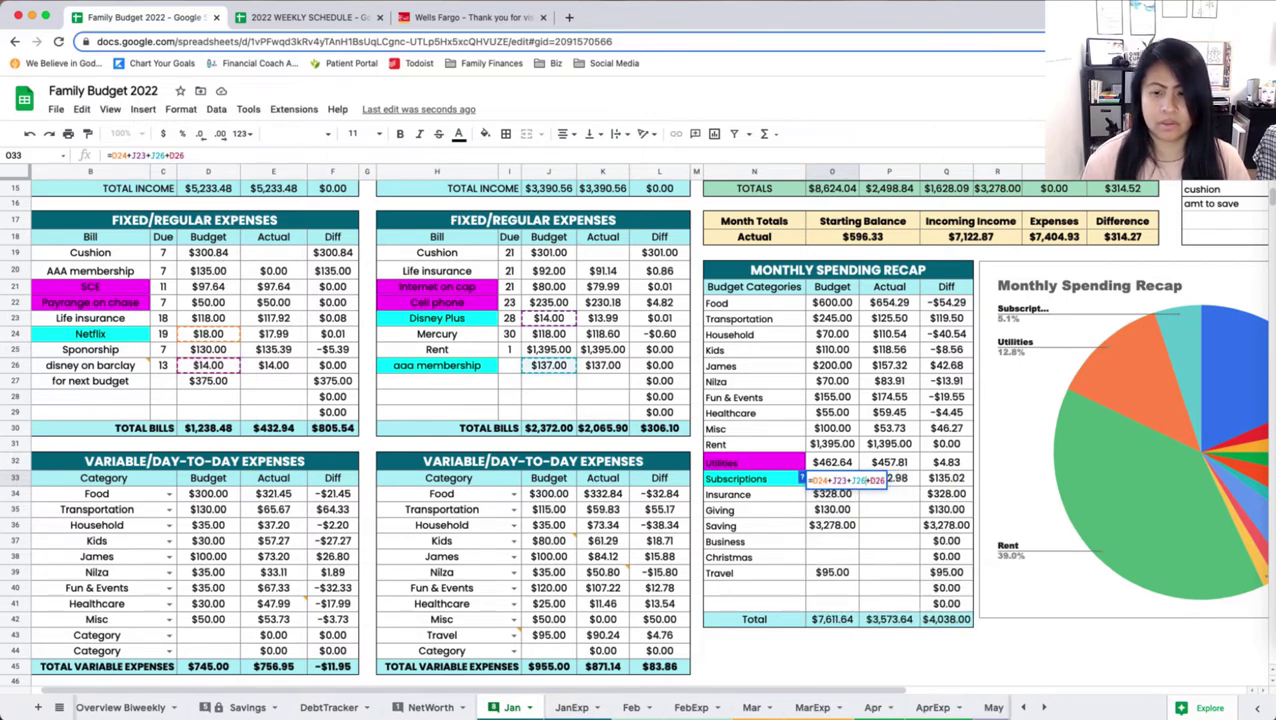
key(Return)
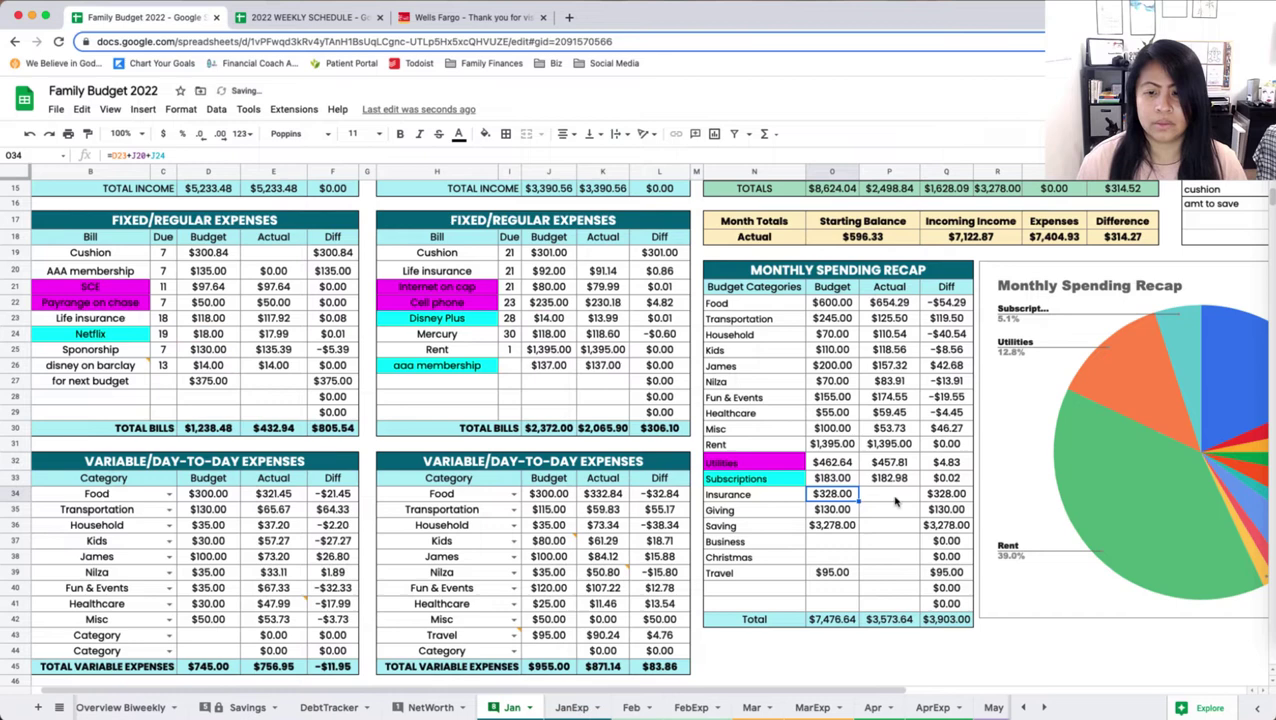
click(894, 500)
Step: Fill Insurance ($327.66) from Life insurance and Mercury actuals, and Giving ($135.39) from Sponsorship
text(=)
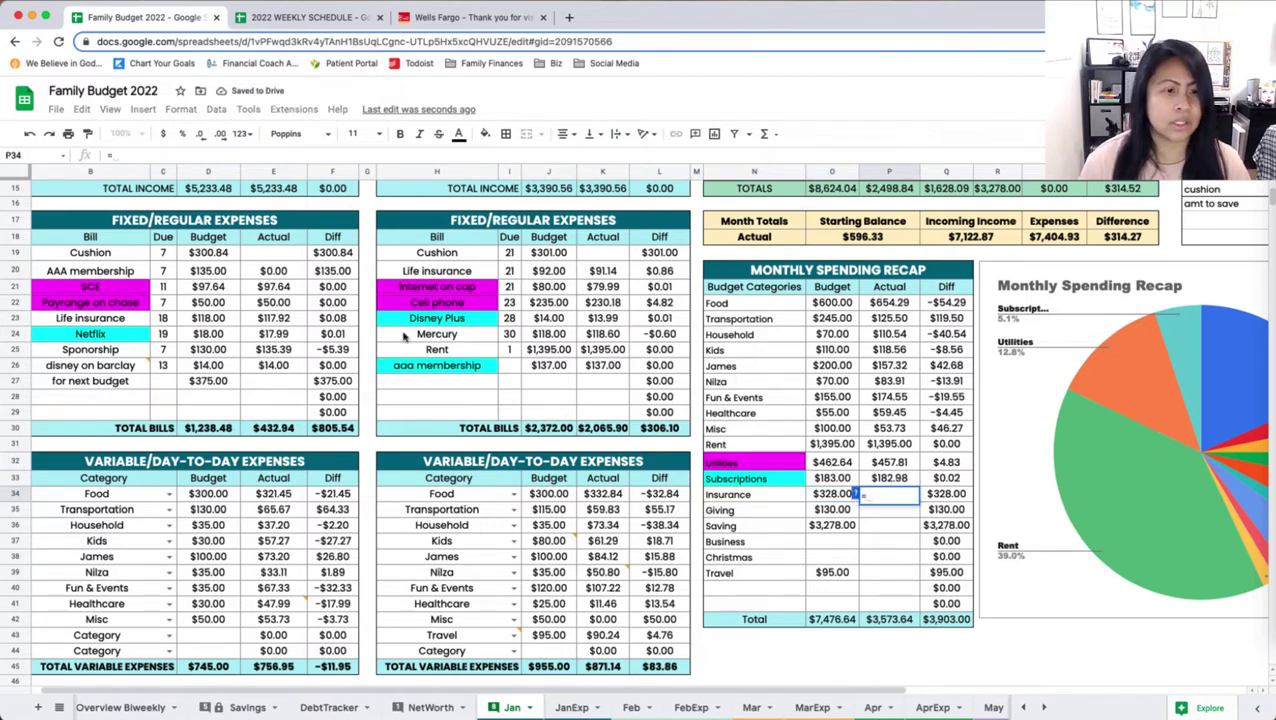
click(270, 318)
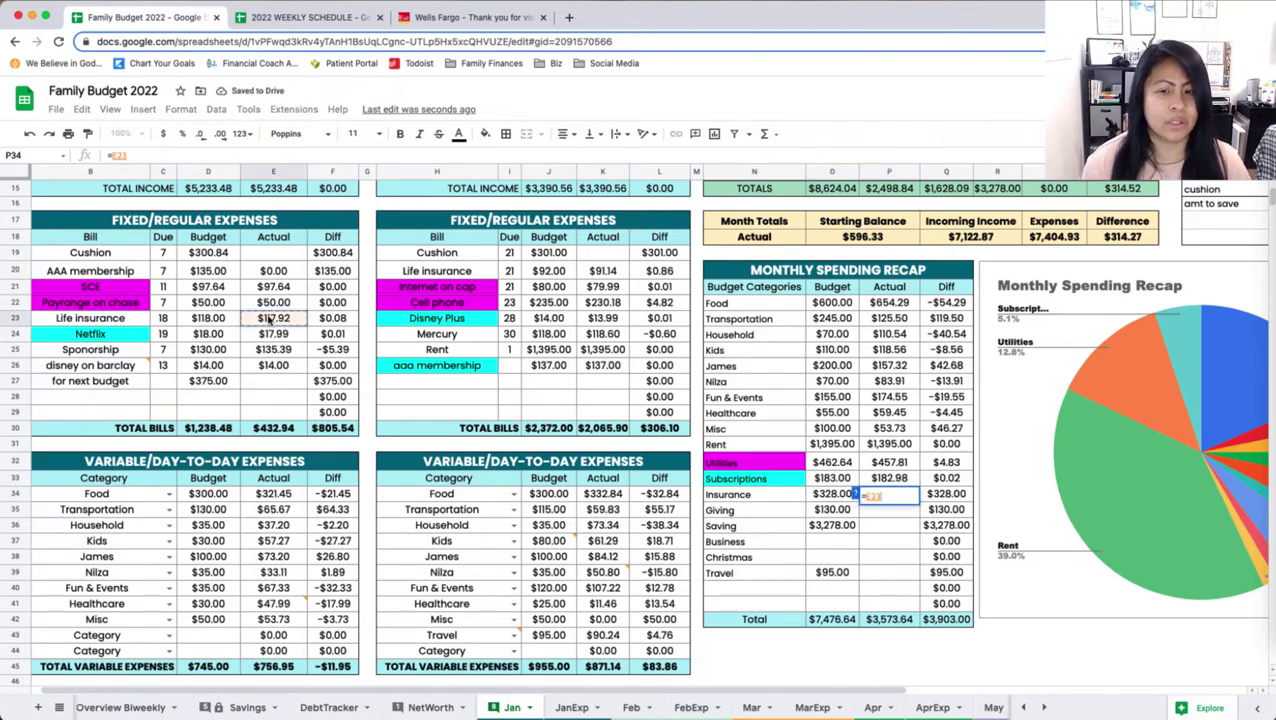
text(+)
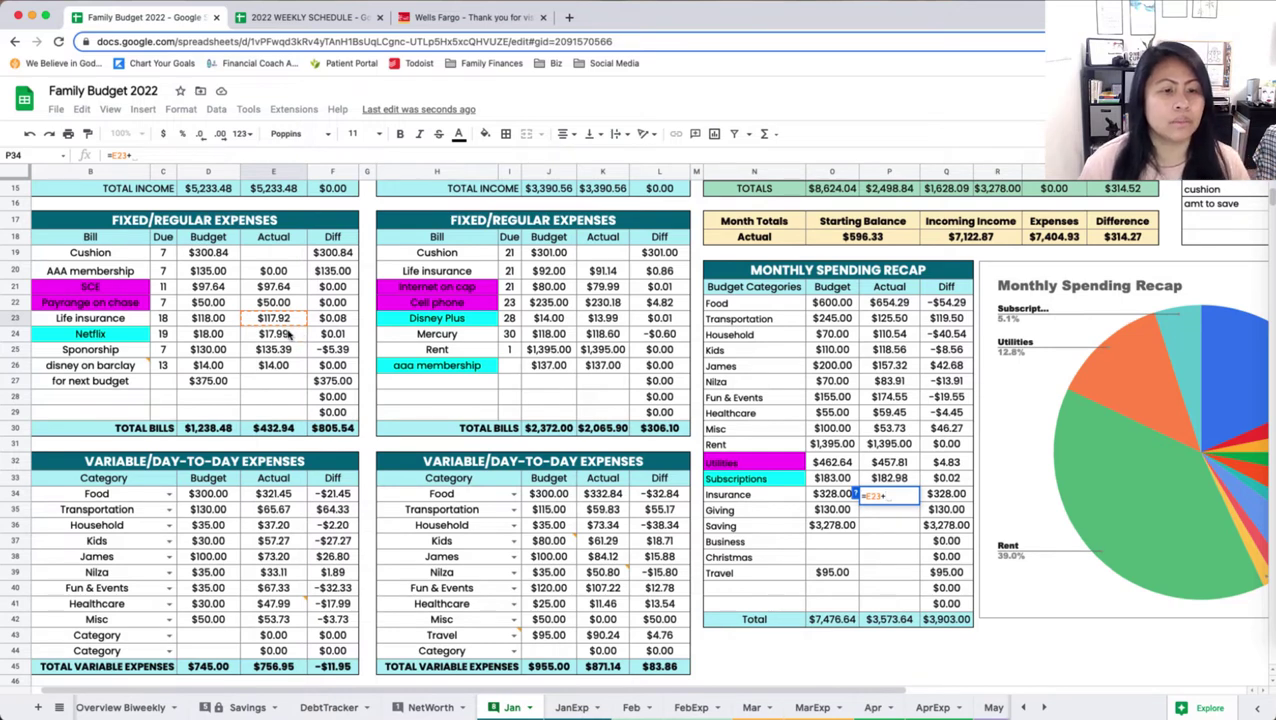
click(601, 271)
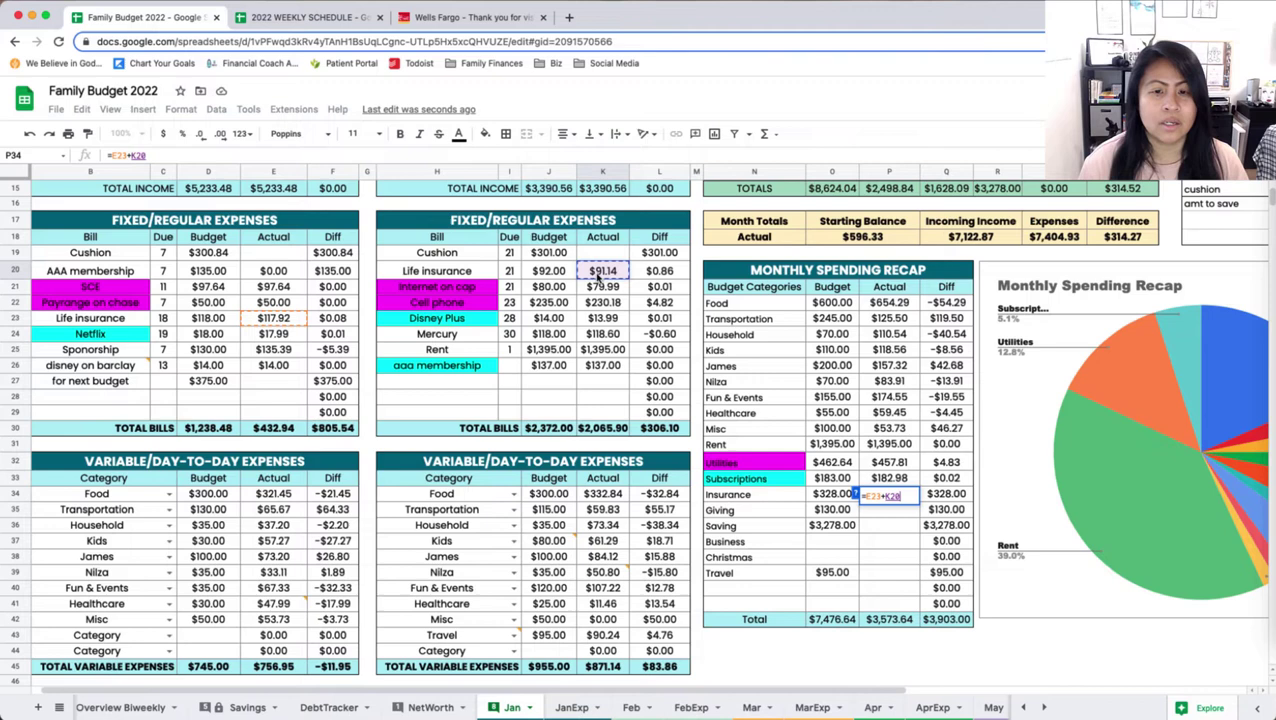
text(+)
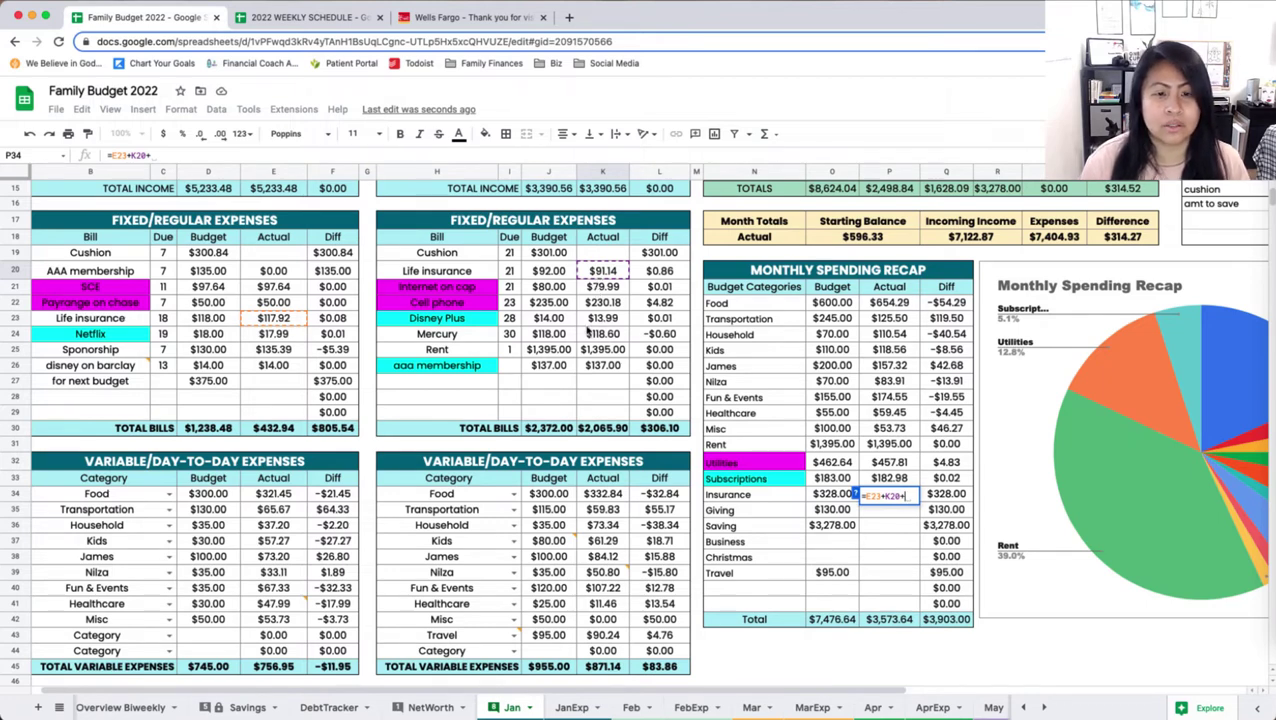
click(578, 339)
key(Return)
text(=)
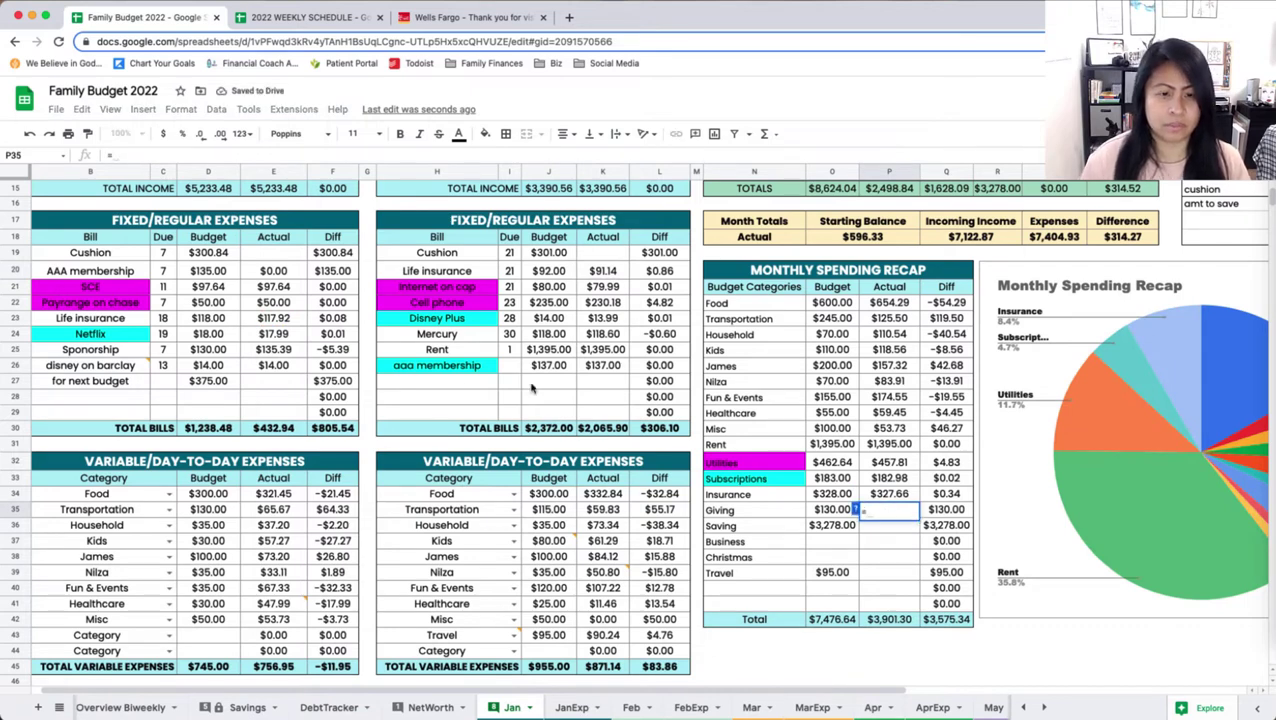
click(274, 350)
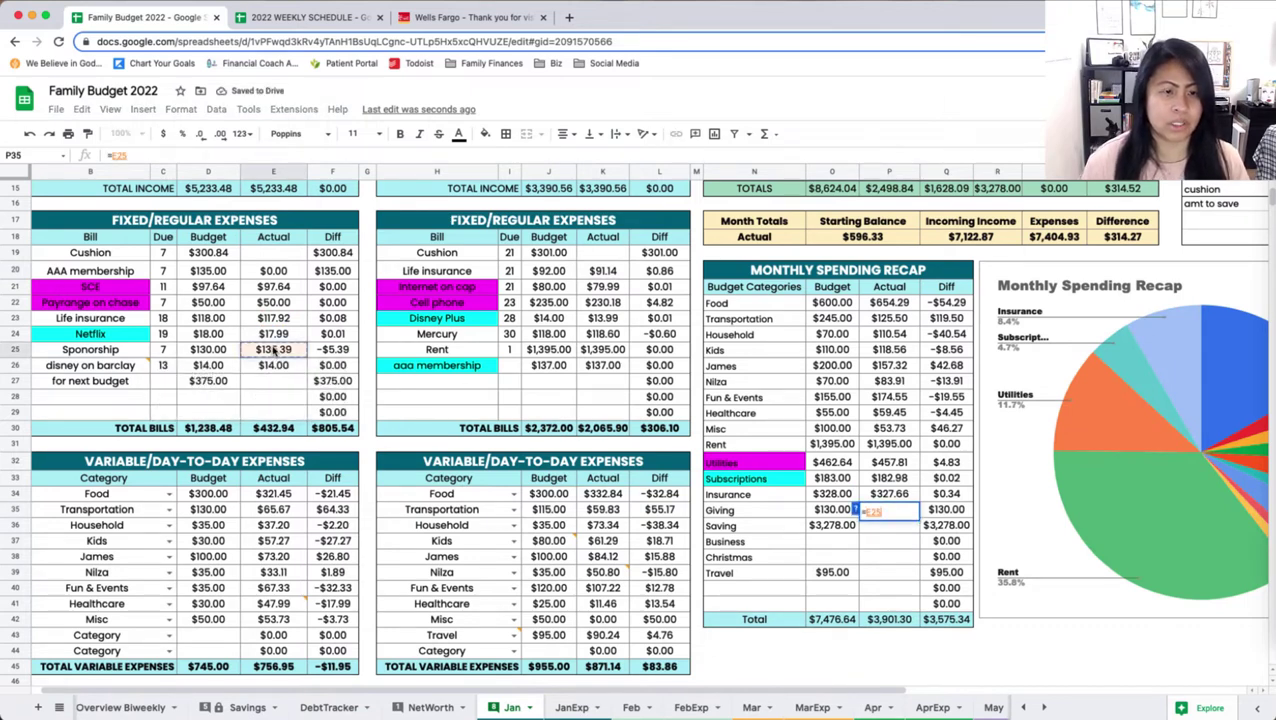
key(Return)
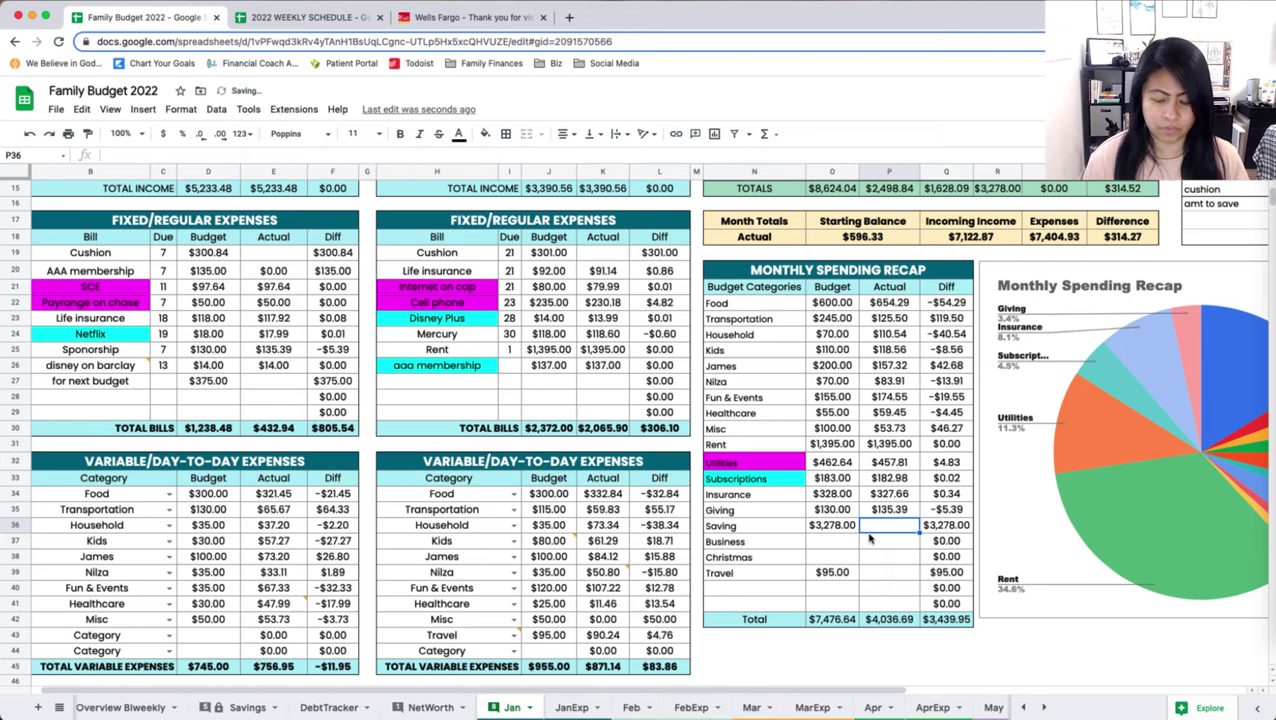
Step: Set the Saving actual to =E61+K61, totalling $3,278.00
text(=)
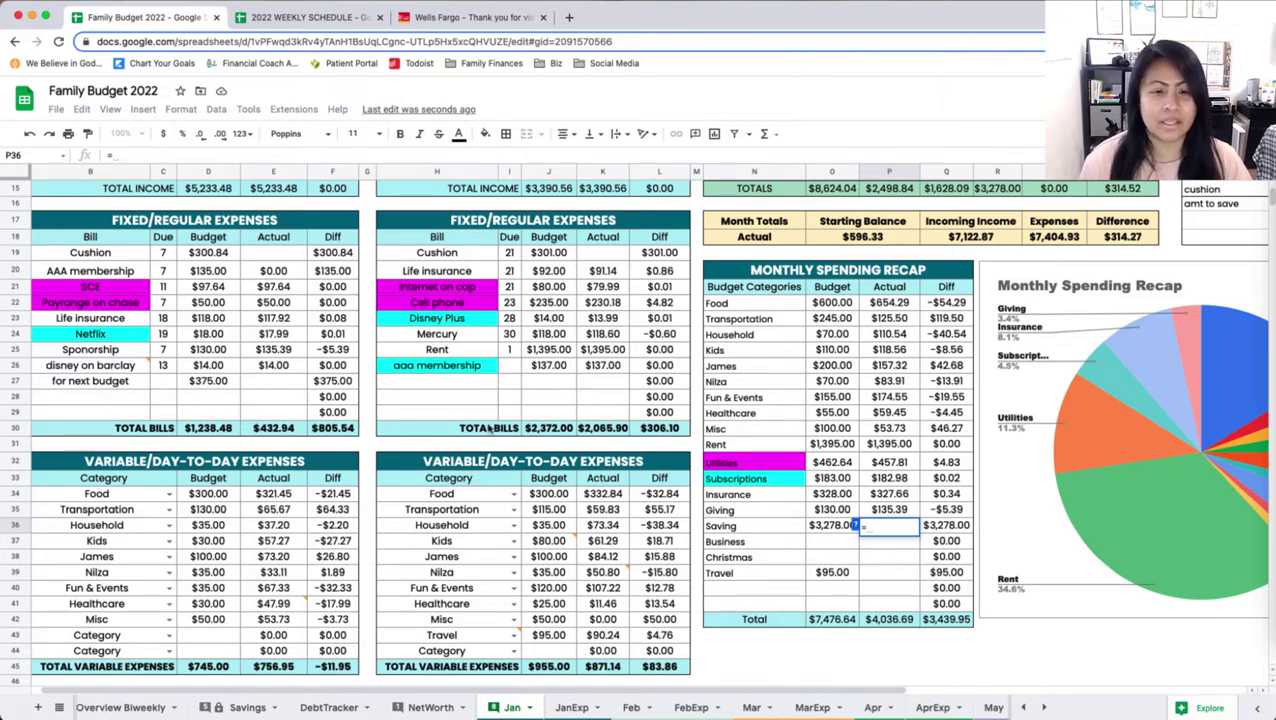
scroll(489, 426, down, 5)
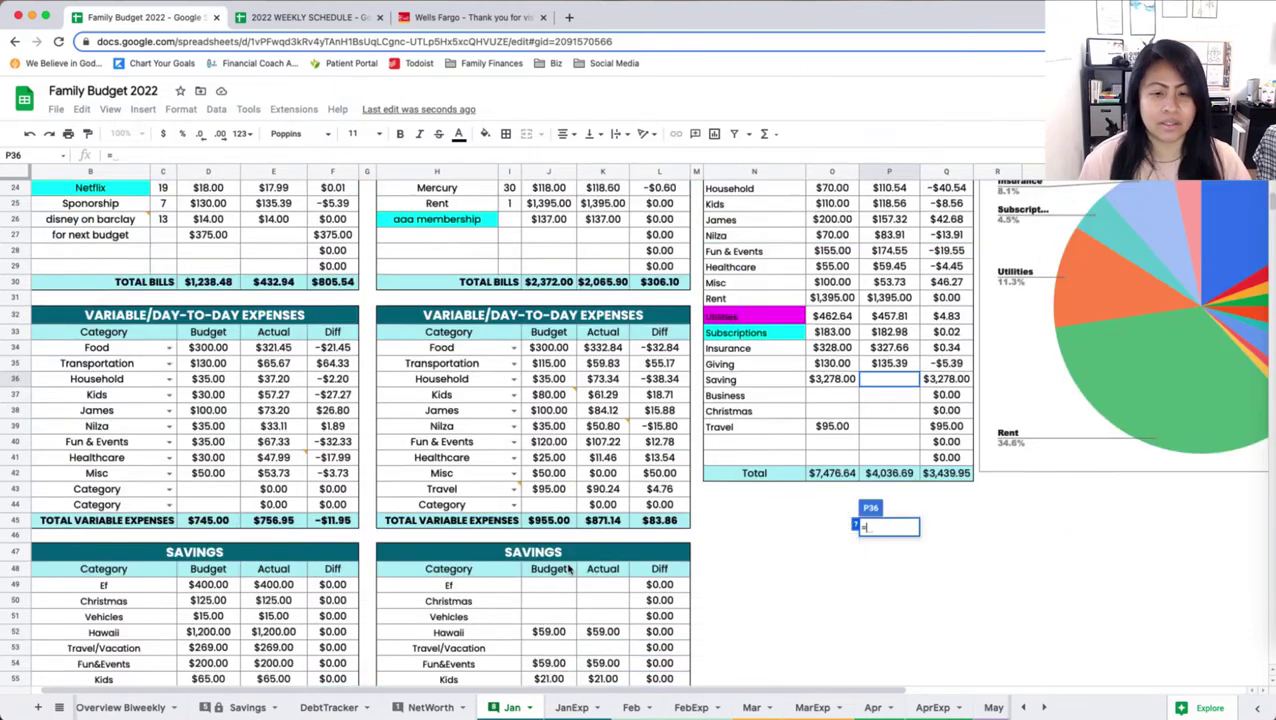
scroll(520, 500, down, 5)
click(278, 598)
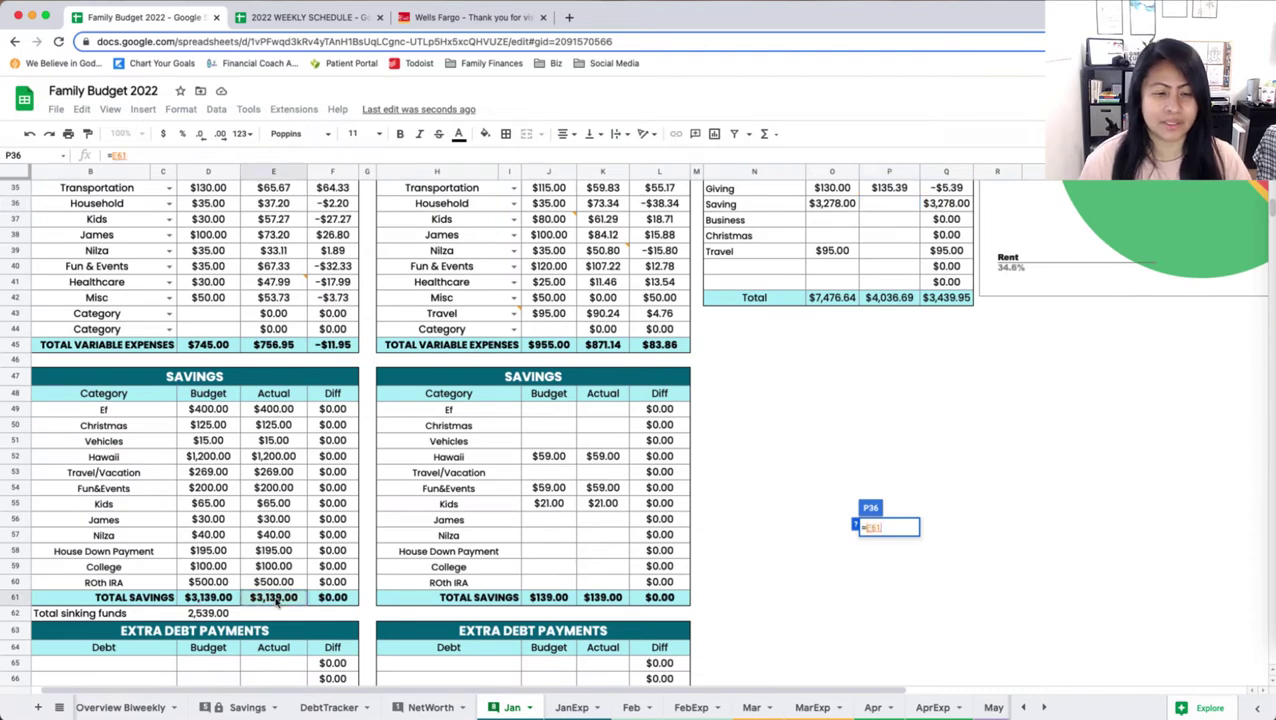
text(+)
click(605, 598)
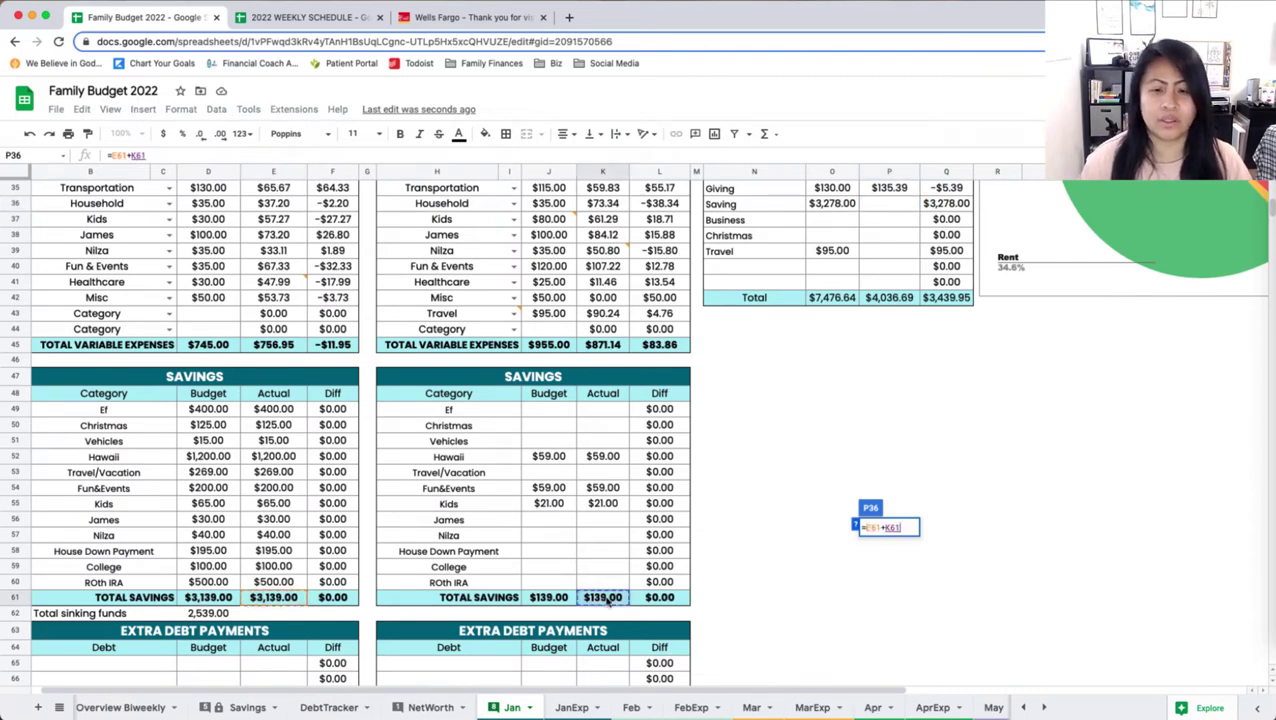
key(Return)
scroll(780, 516, up, 3)
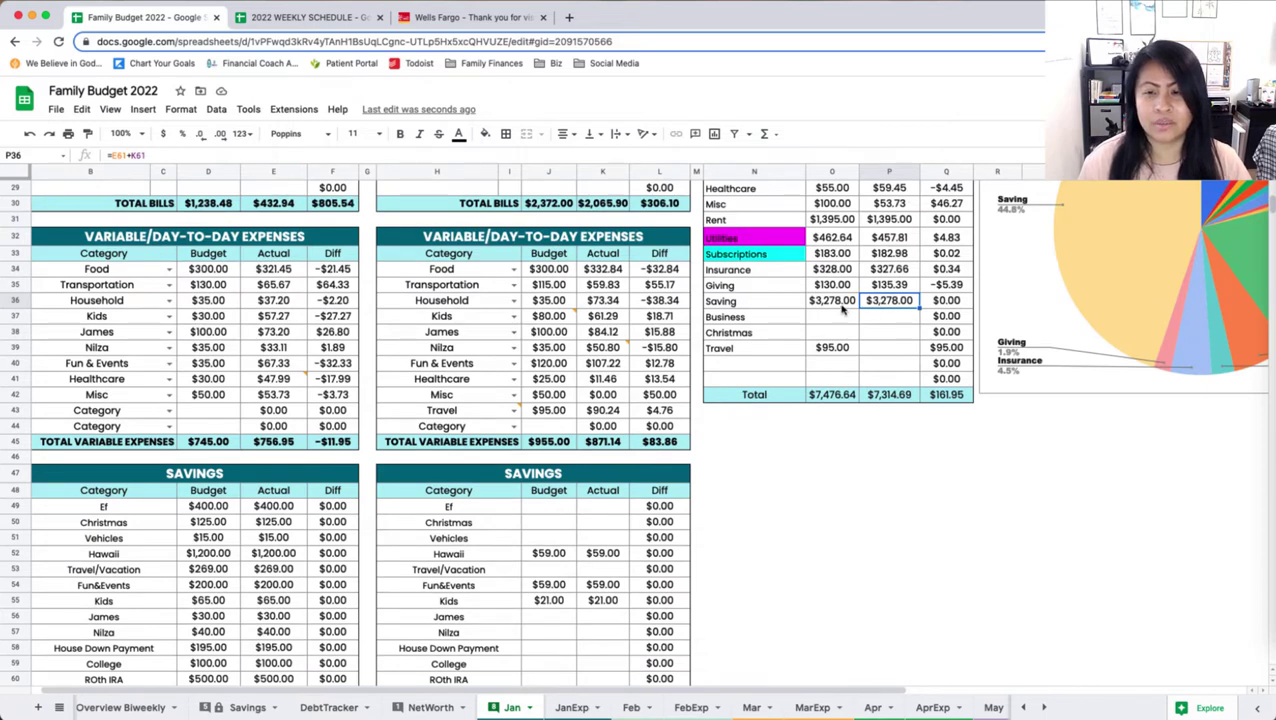
scroll(845, 320, down, 3)
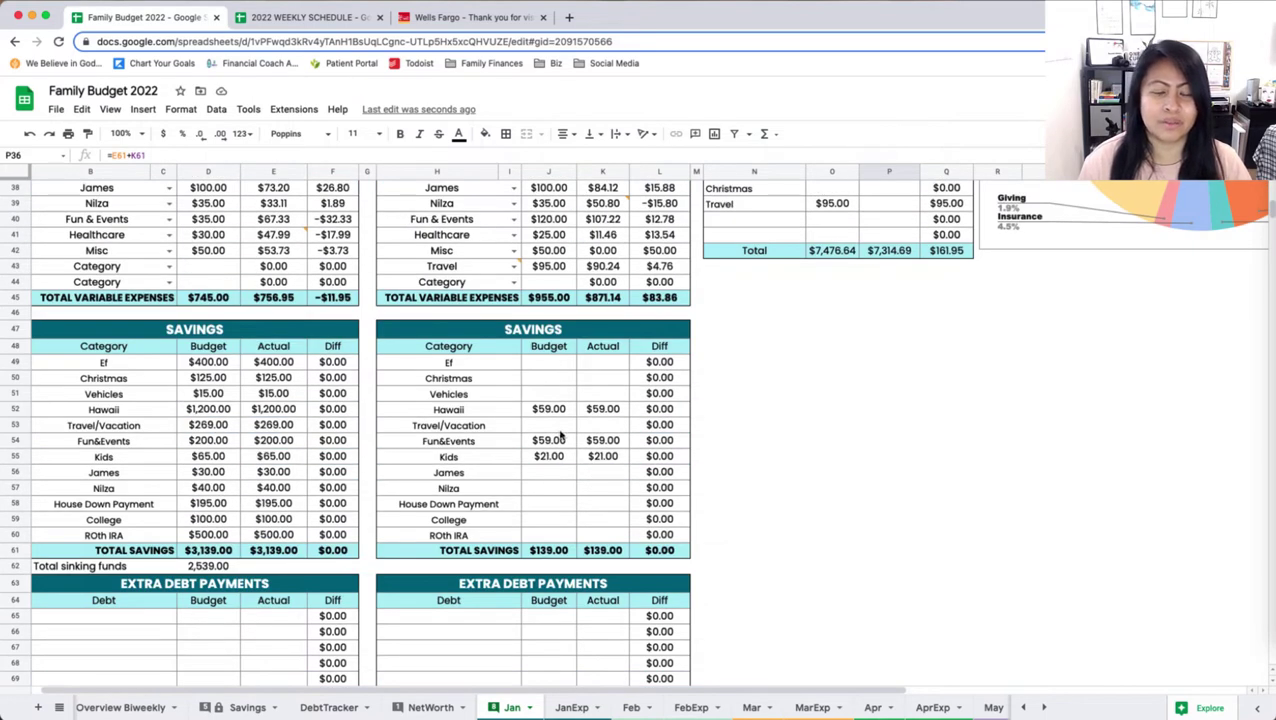
scroll(877, 300, up, 2)
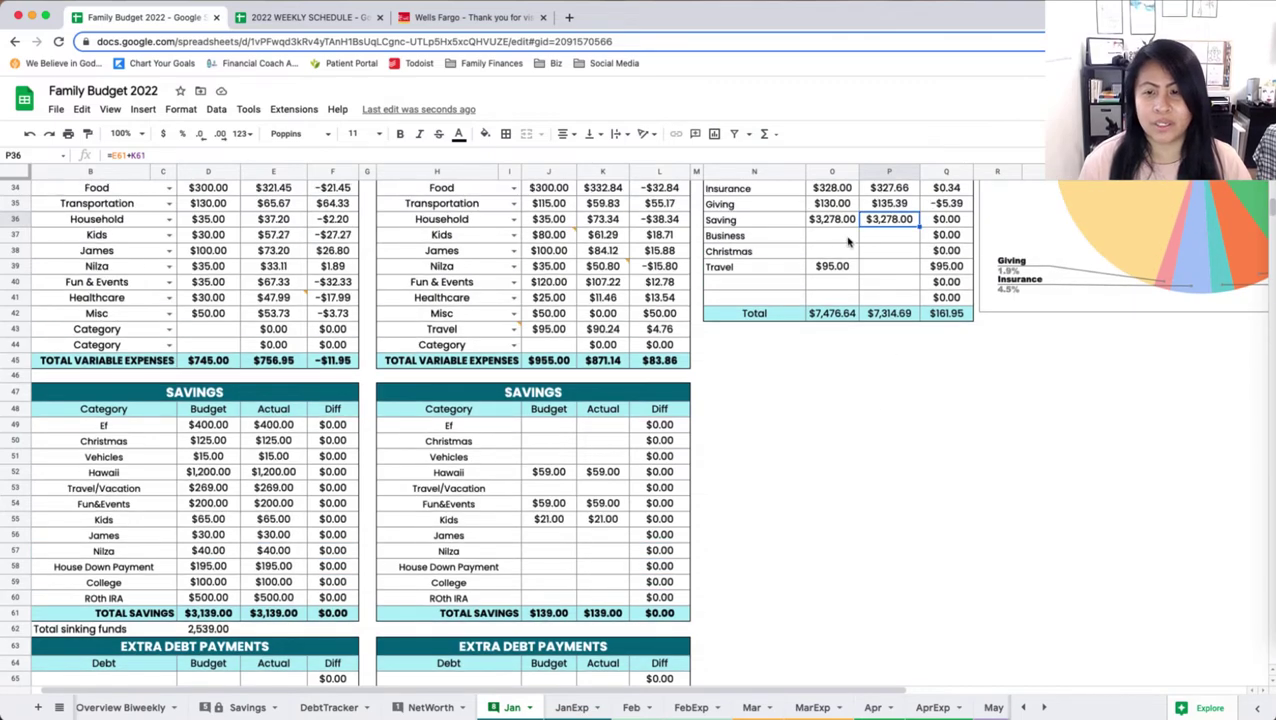
click(829, 222)
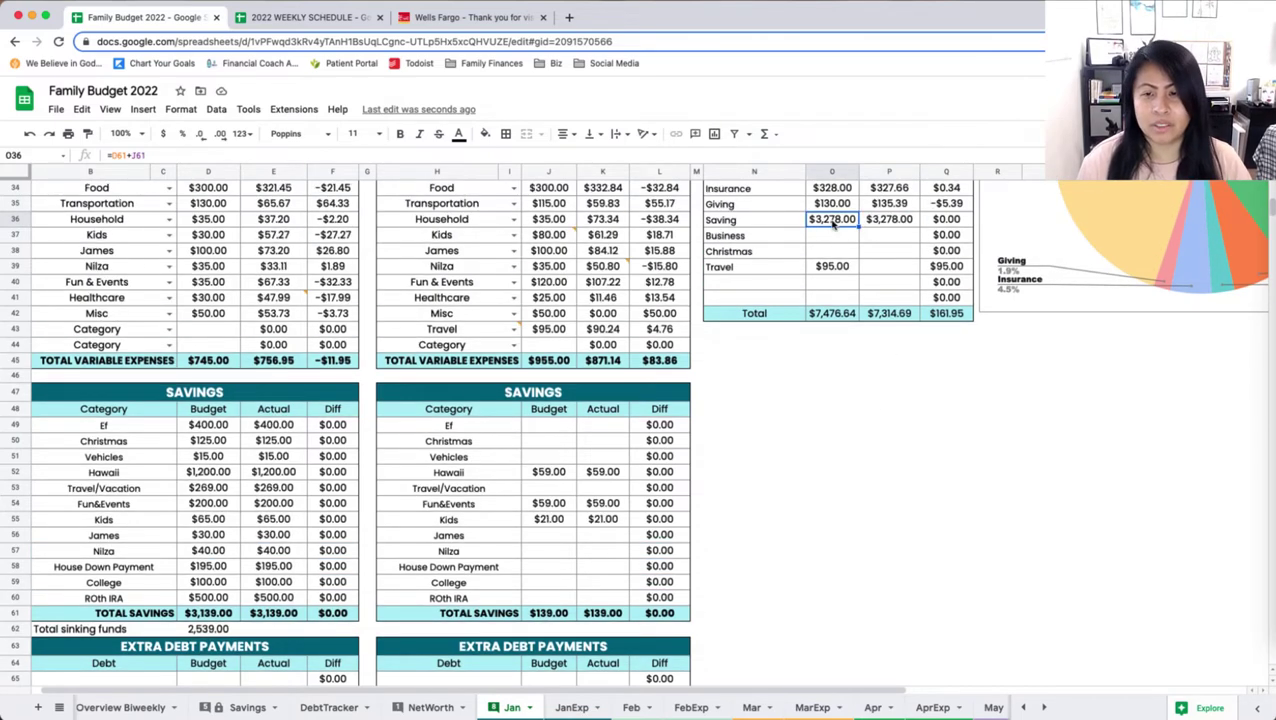
scroll(851, 270, up, 2)
scroll(851, 270, up, 2)
scroll(840, 380, up, 1)
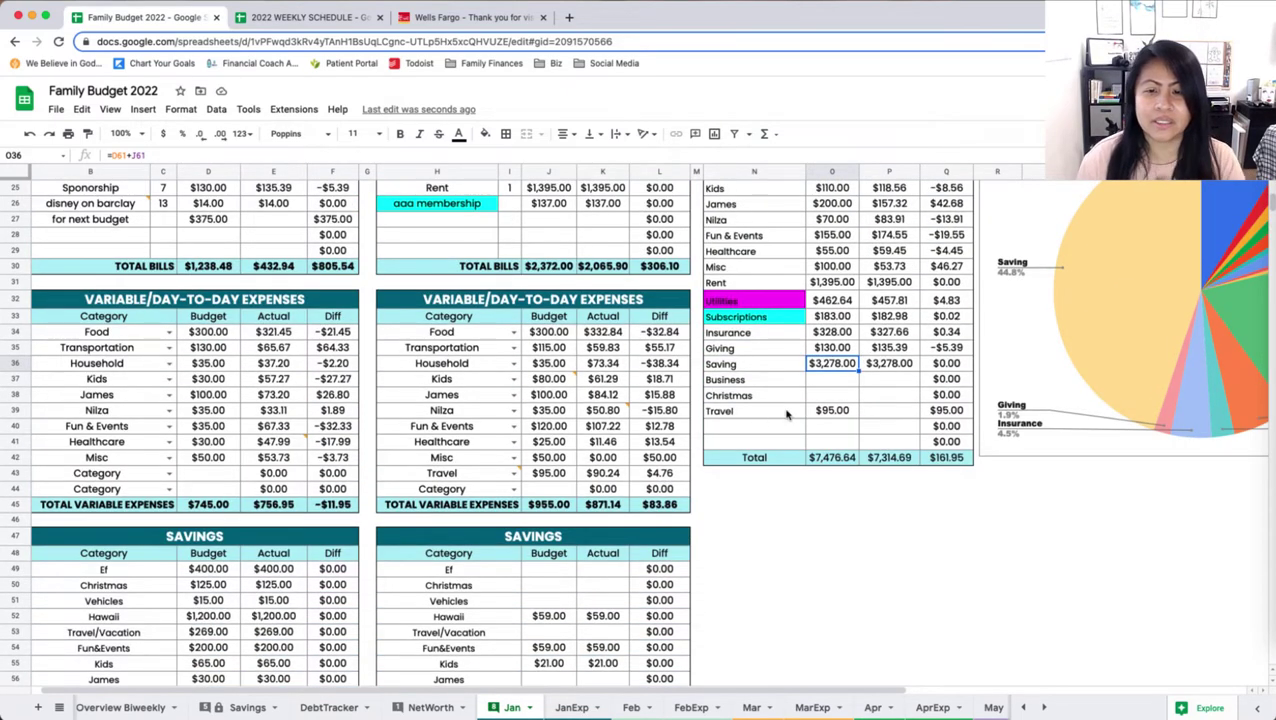
scroll(846, 425, down, 1)
scroll(846, 425, down, 2)
click(829, 352)
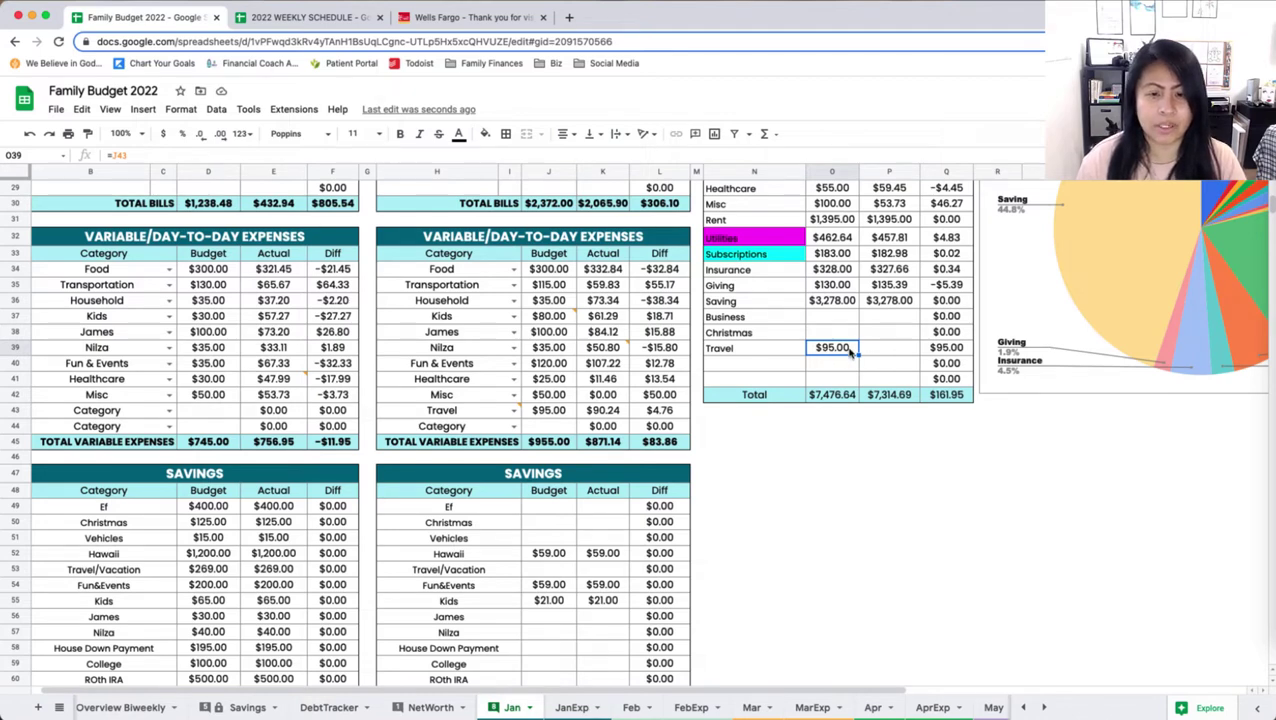
scroll(851, 352, up, 2)
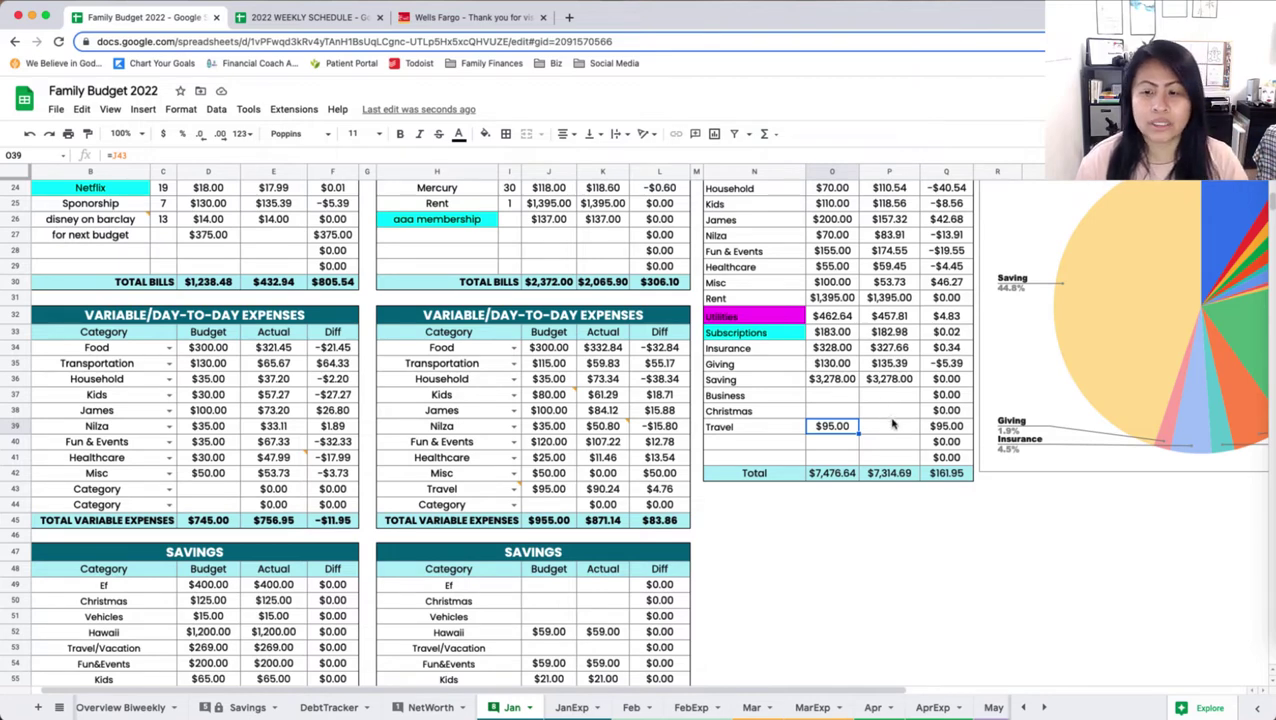
drag(576, 693, 807, 670)
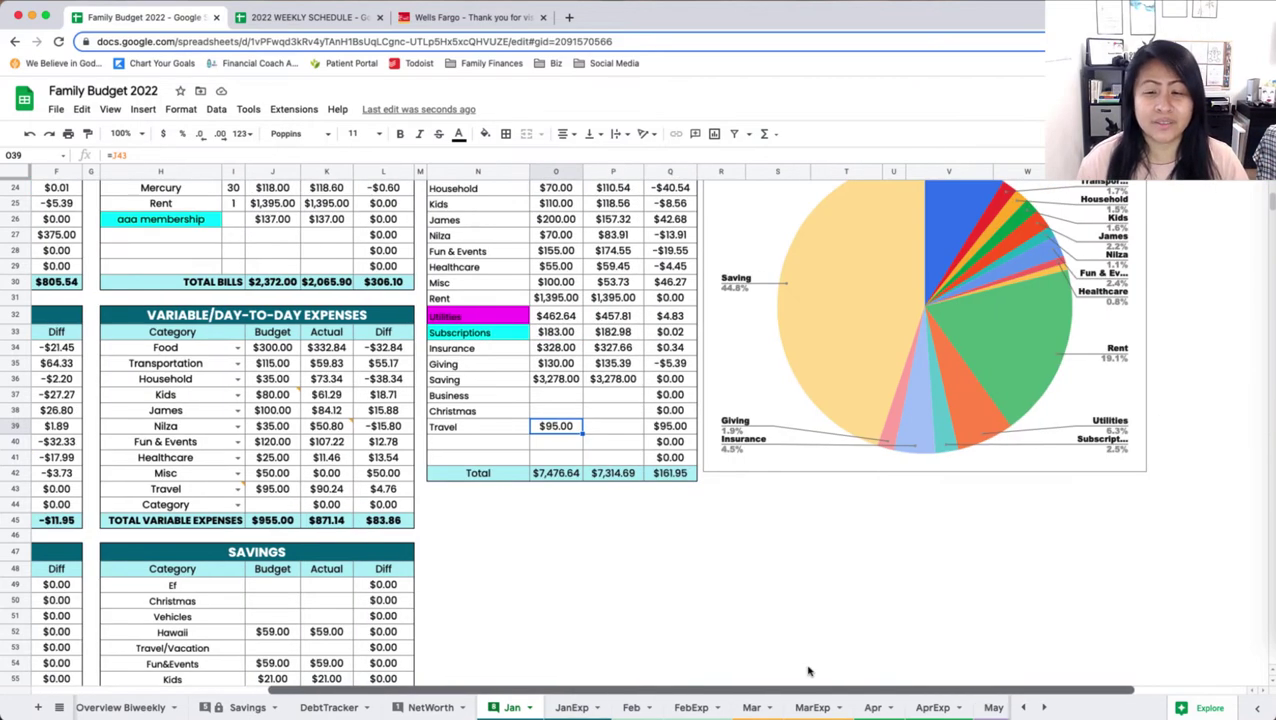
scroll(805, 650, up, 2)
scroll(795, 632, up, 2)
click(798, 476)
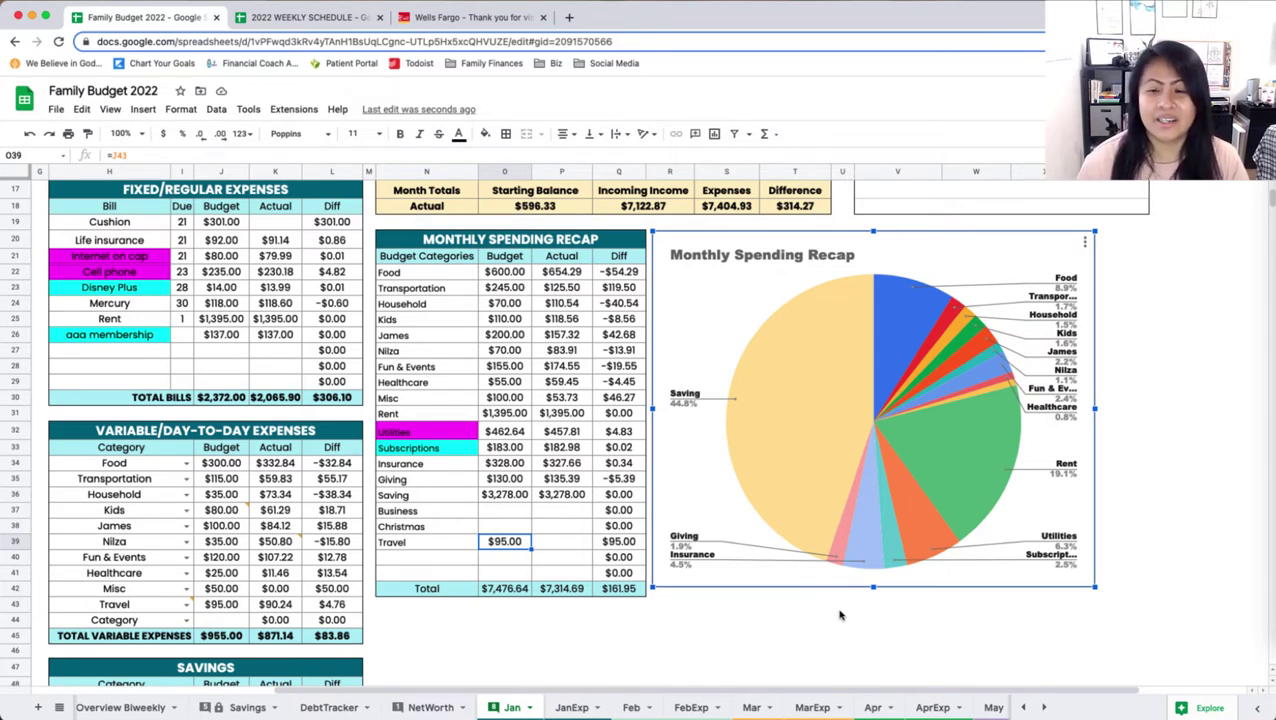
drag(962, 510, 961, 514)
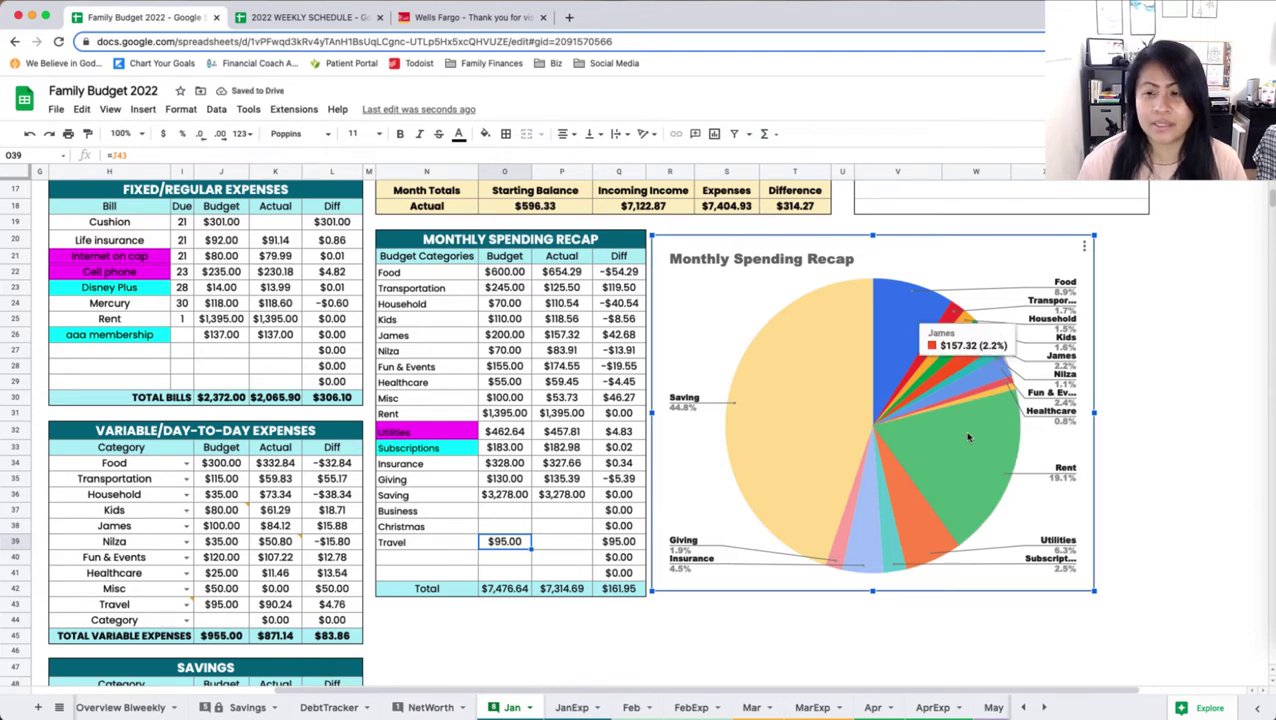
scroll(898, 336, up, 2)
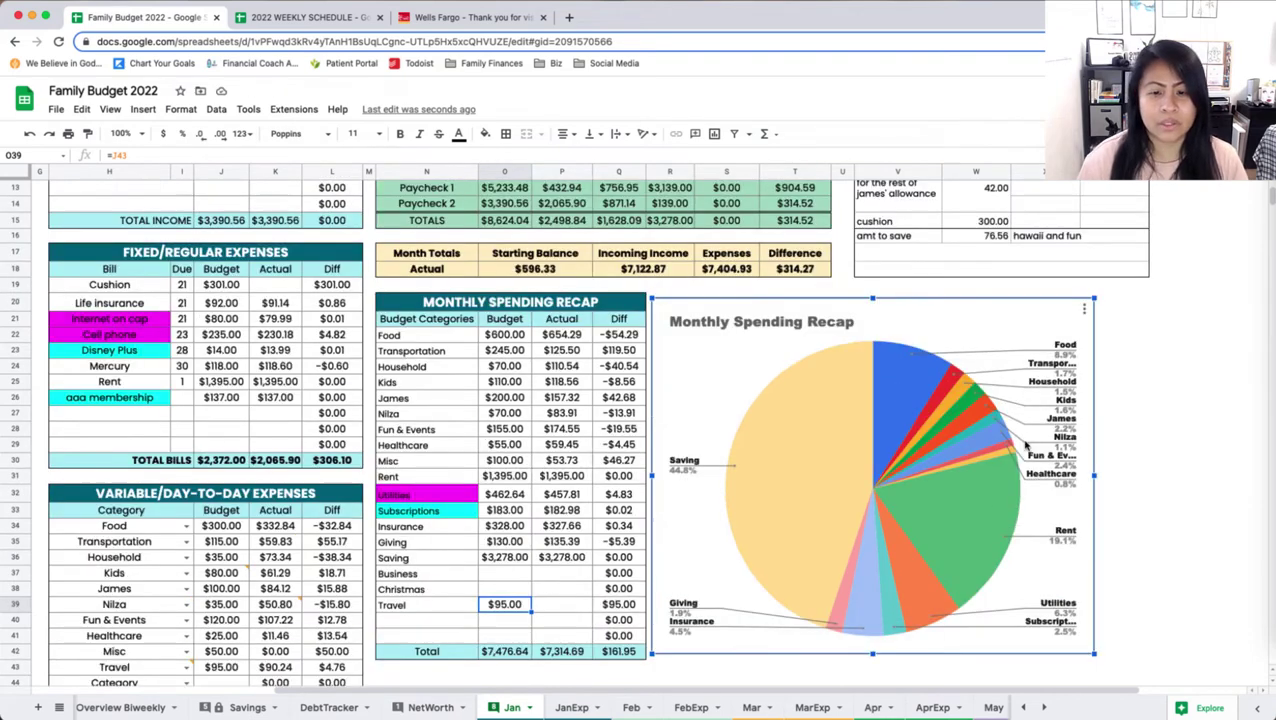
click(626, 340)
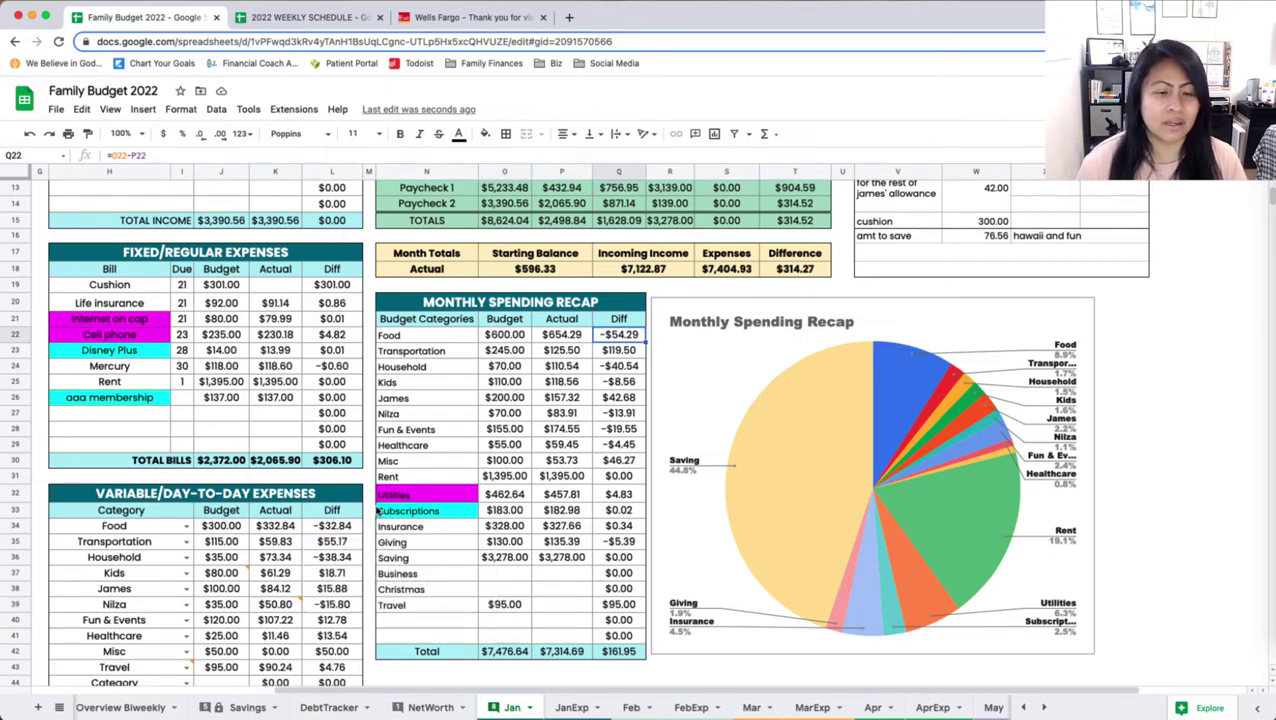
scroll(320, 485, down, 2)
click(330, 464)
click(332, 494)
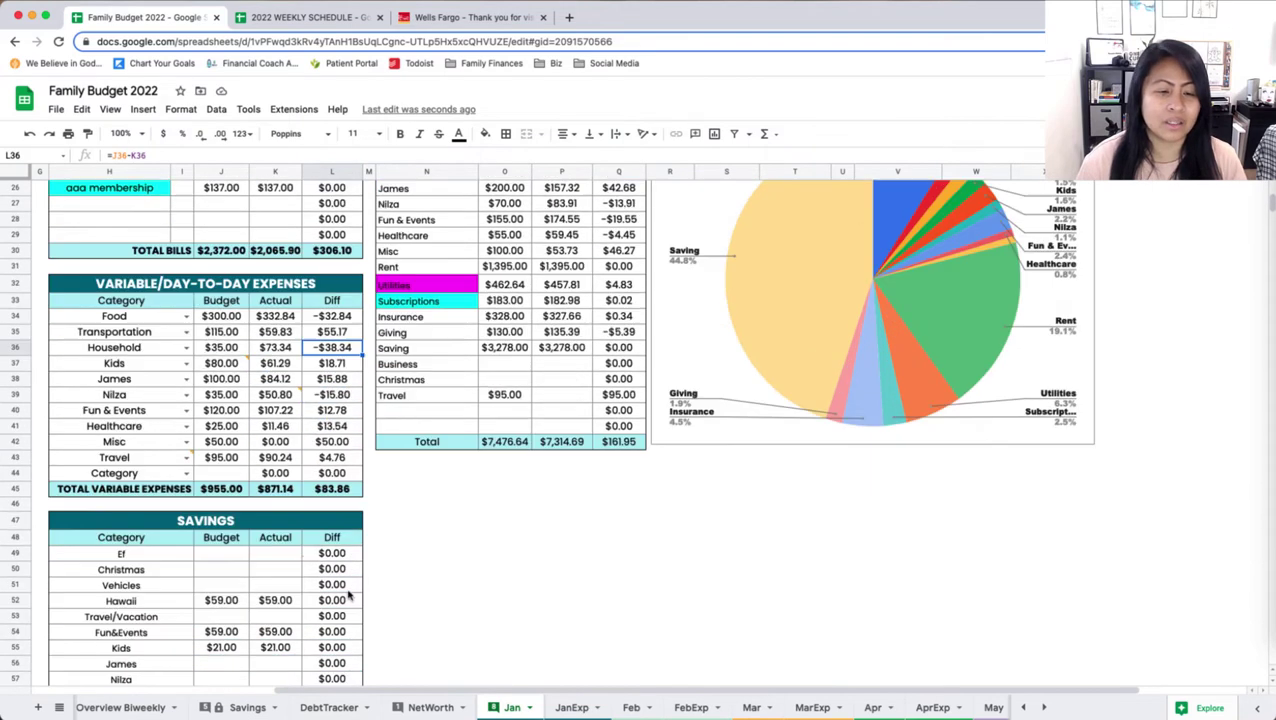
scroll(344, 565, down, 5)
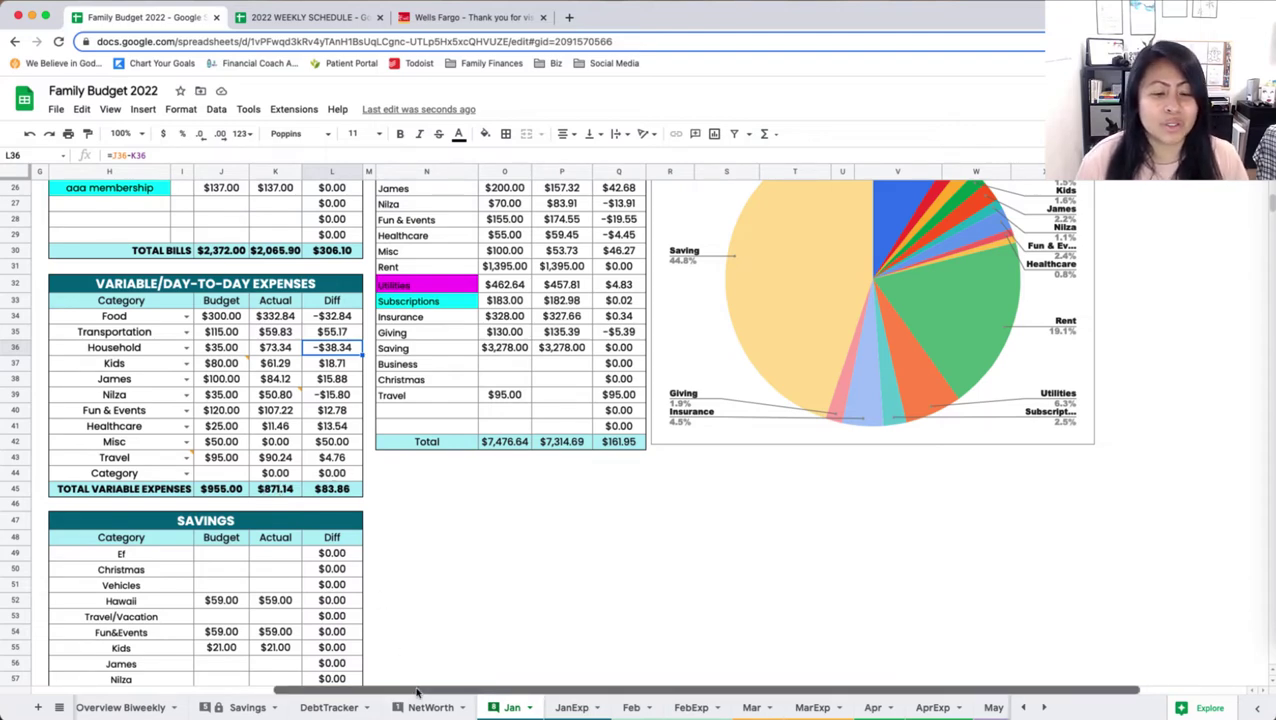
drag(419, 692, 322, 692)
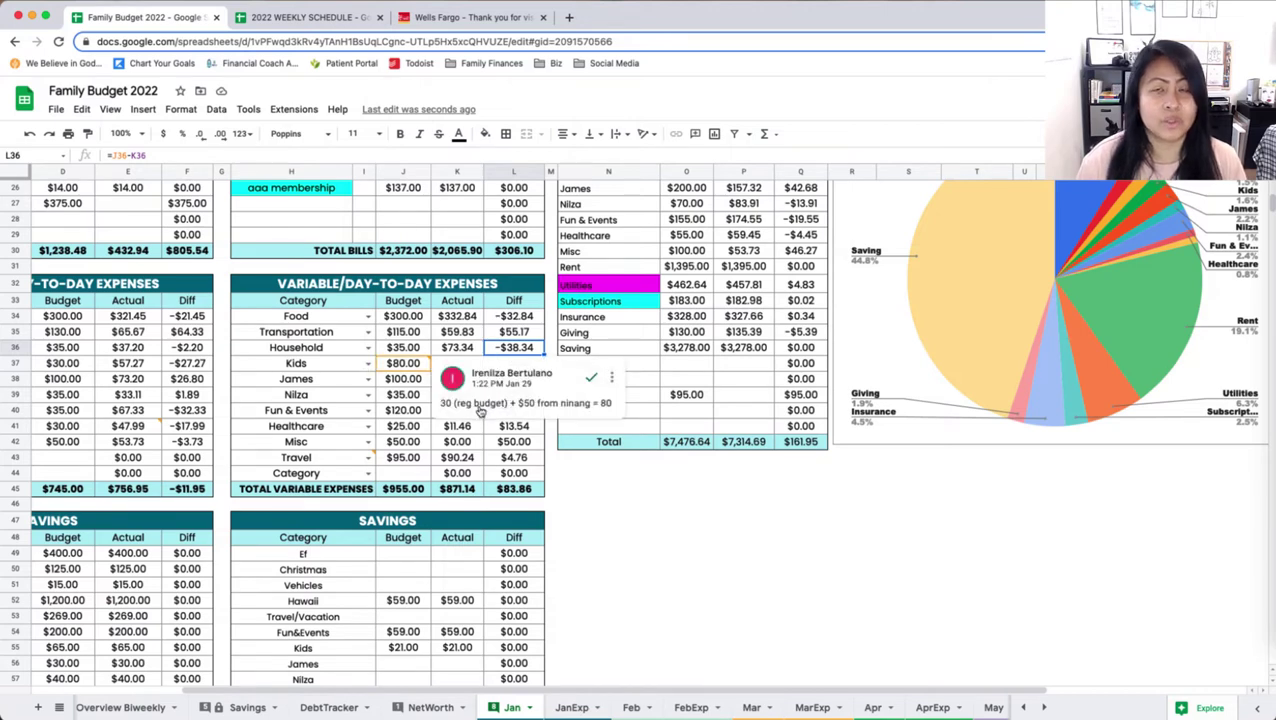
scroll(545, 450, up, 1)
scroll(540, 451, up, 2)
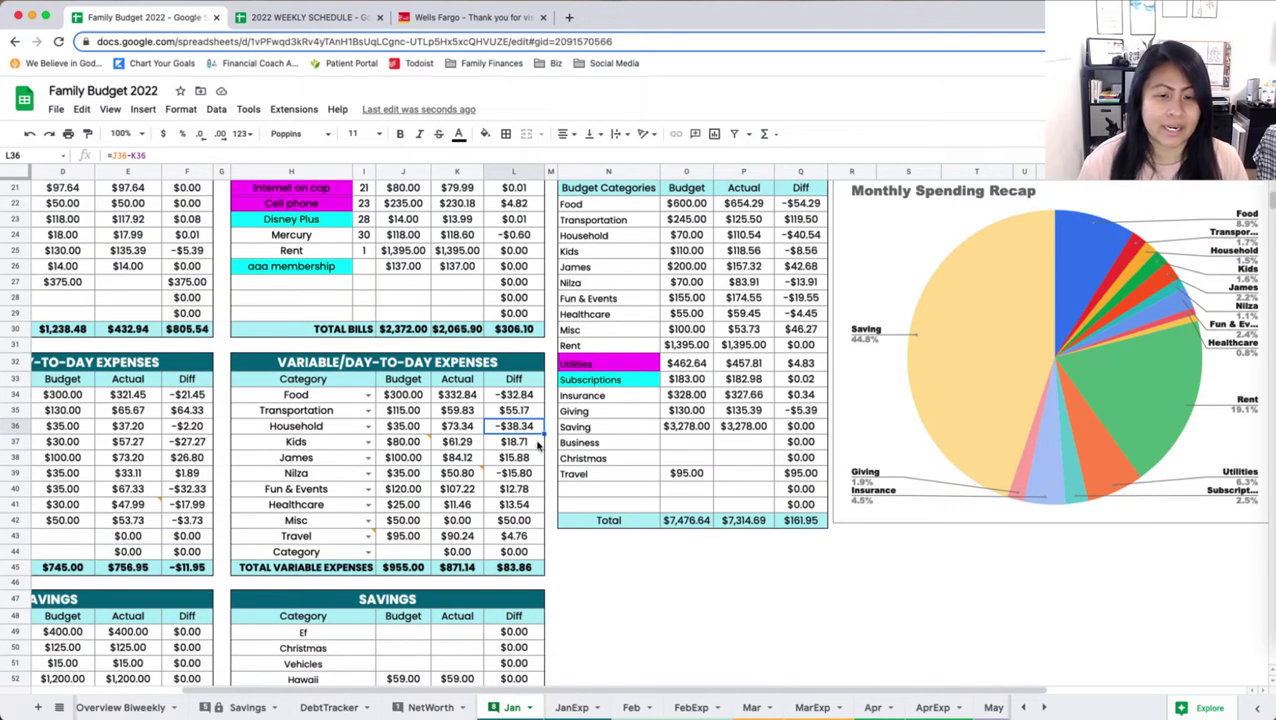
click(548, 444)
scroll(548, 443, up, 1)
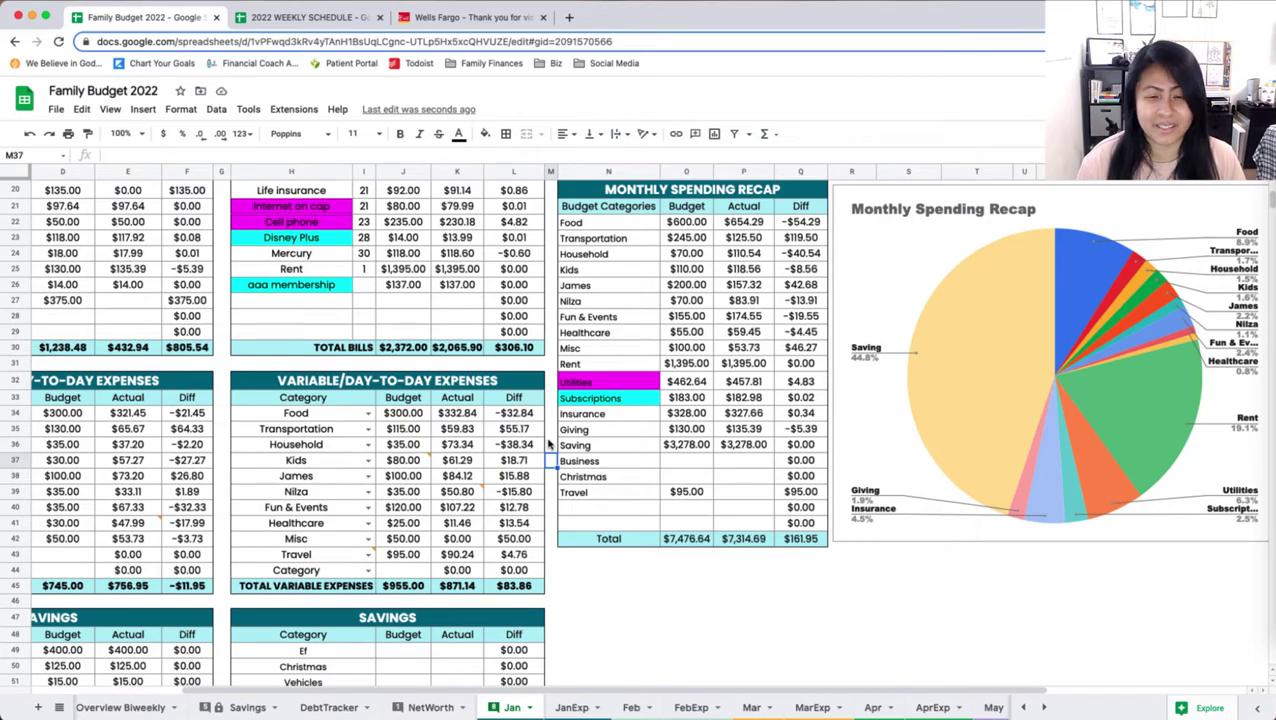
scroll(548, 444, up, 2)
scroll(548, 444, up, 4)
scroll(548, 444, up, 3)
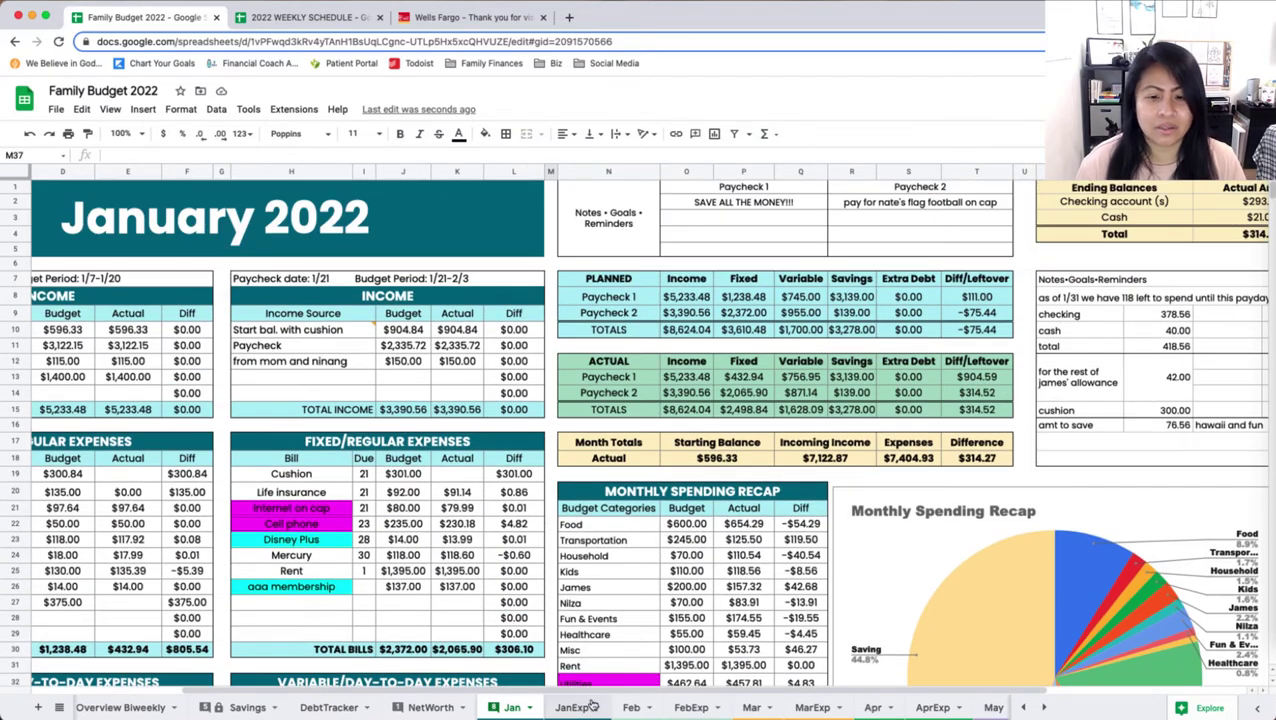
scroll(595, 690, right, 3)
scroll(598, 686, left, 2)
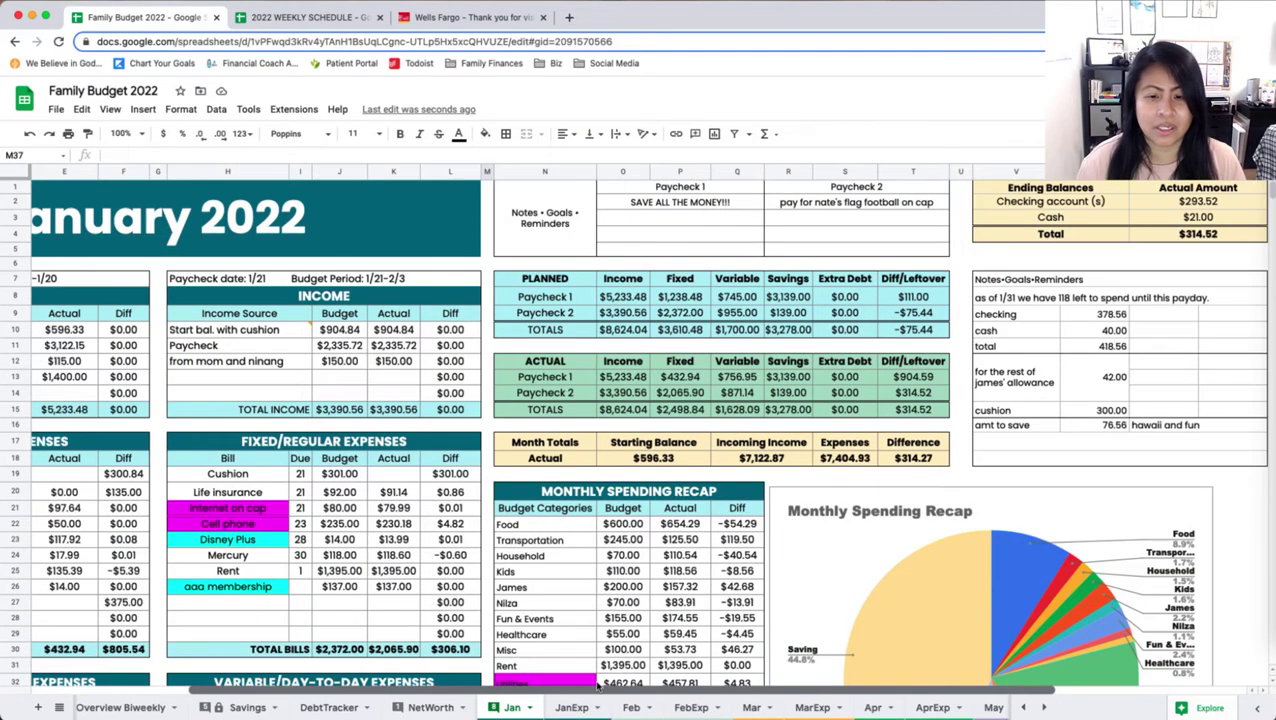
scroll(828, 410, down, 3)
scroll(828, 410, down, 2)
scroll(828, 410, up, 4)
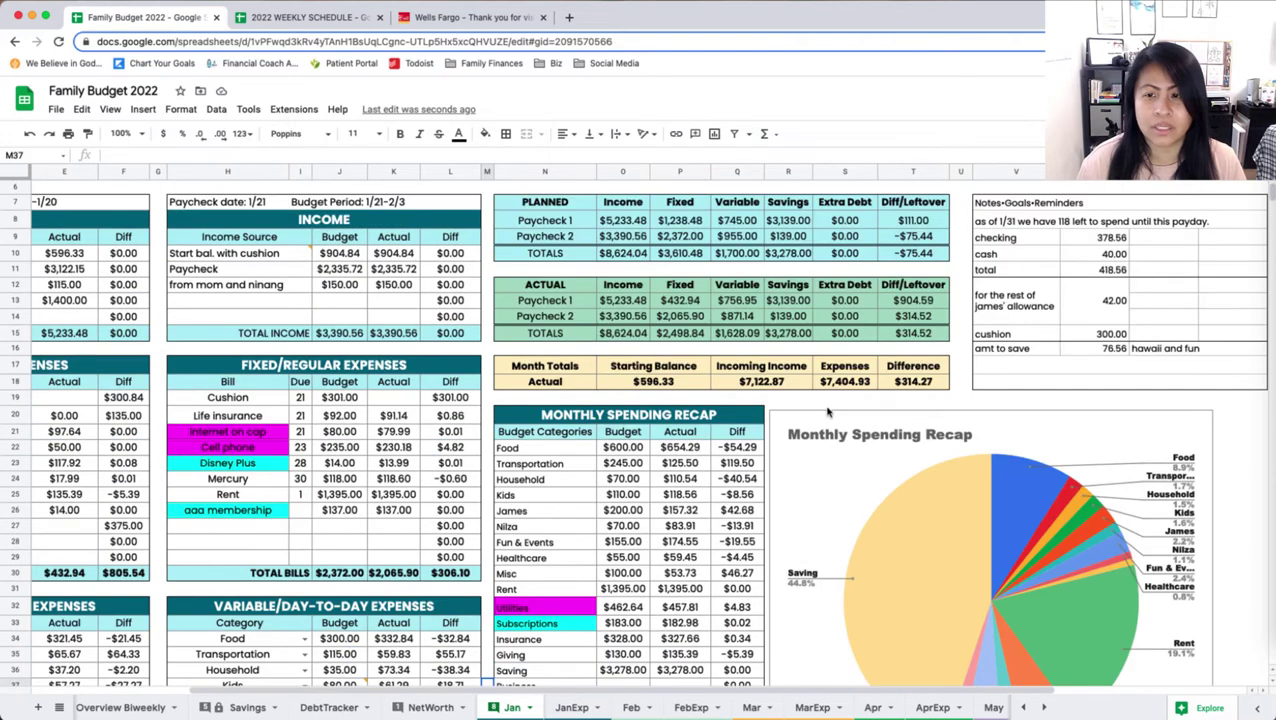
click(928, 384)
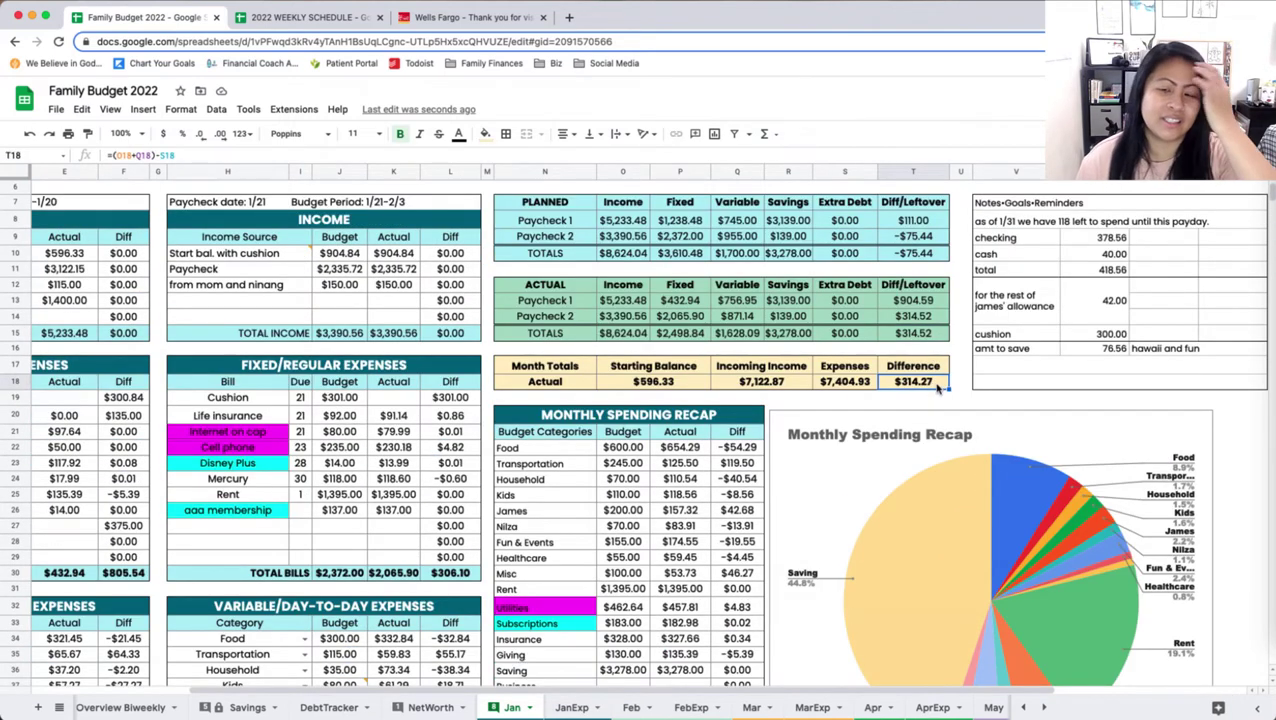
click(937, 336)
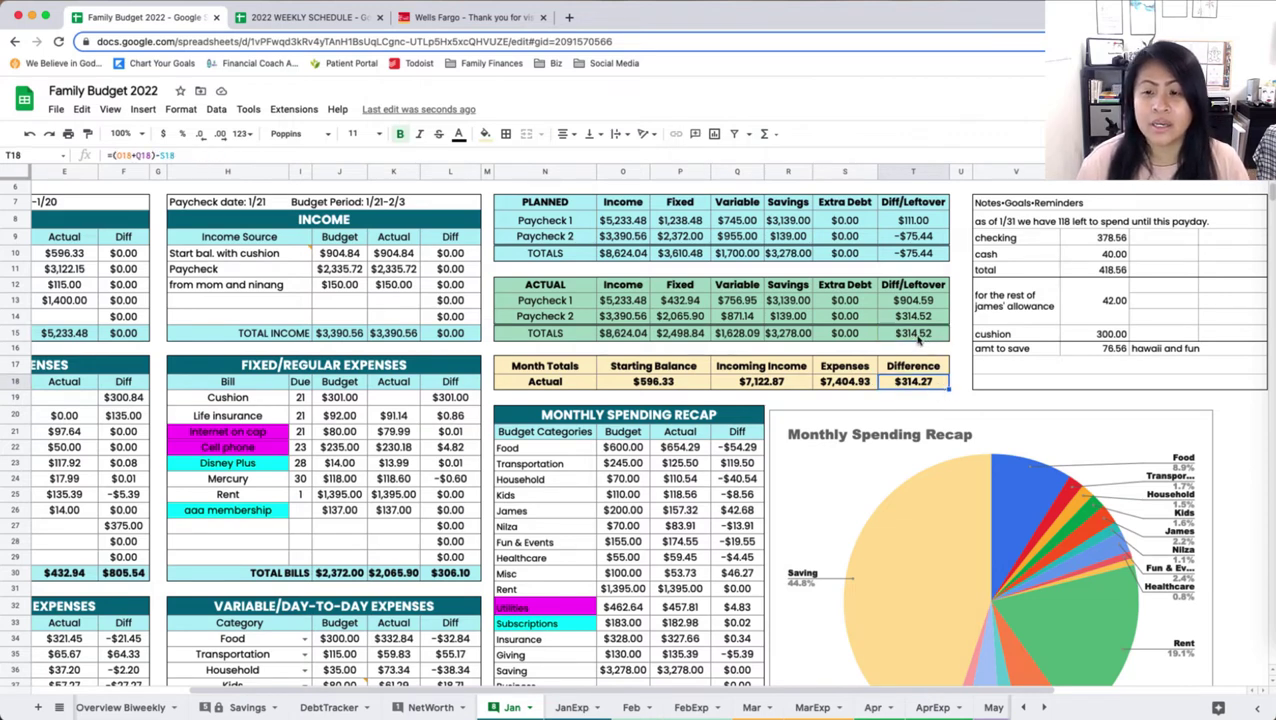
scroll(903, 366, right, 3)
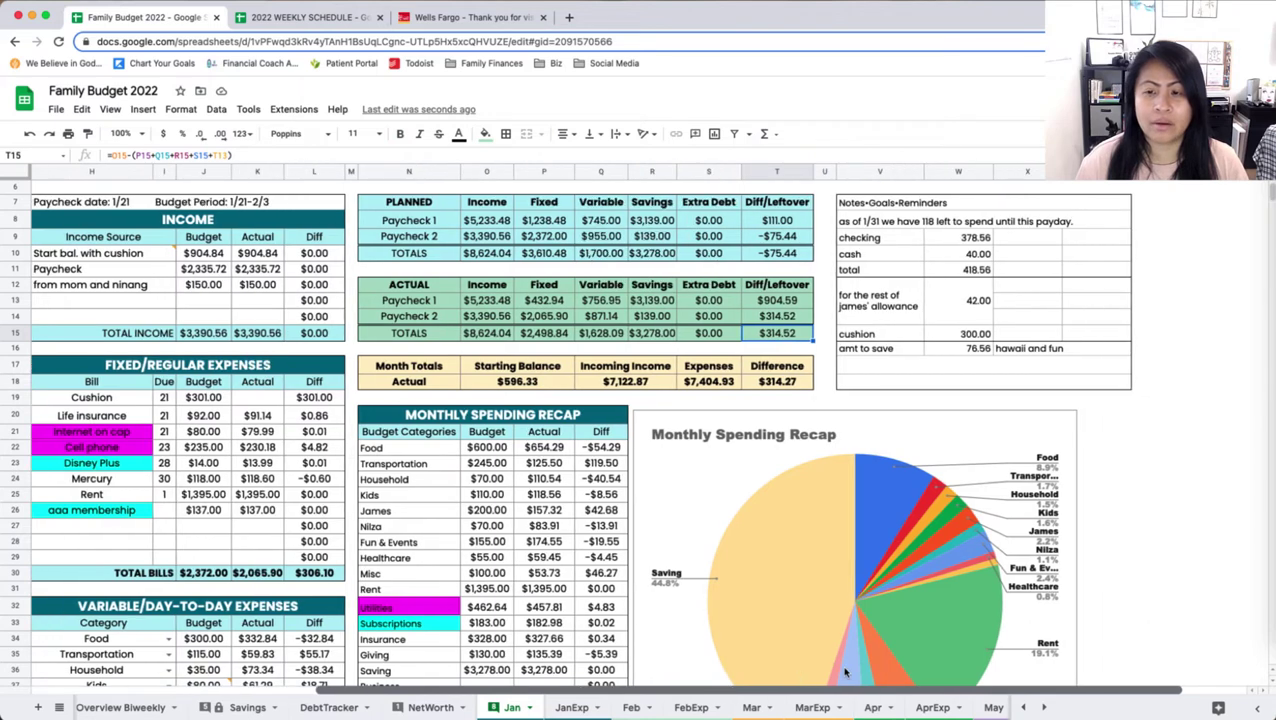
scroll(950, 355, right, 2)
scroll(1036, 342, up, 2)
click(936, 236)
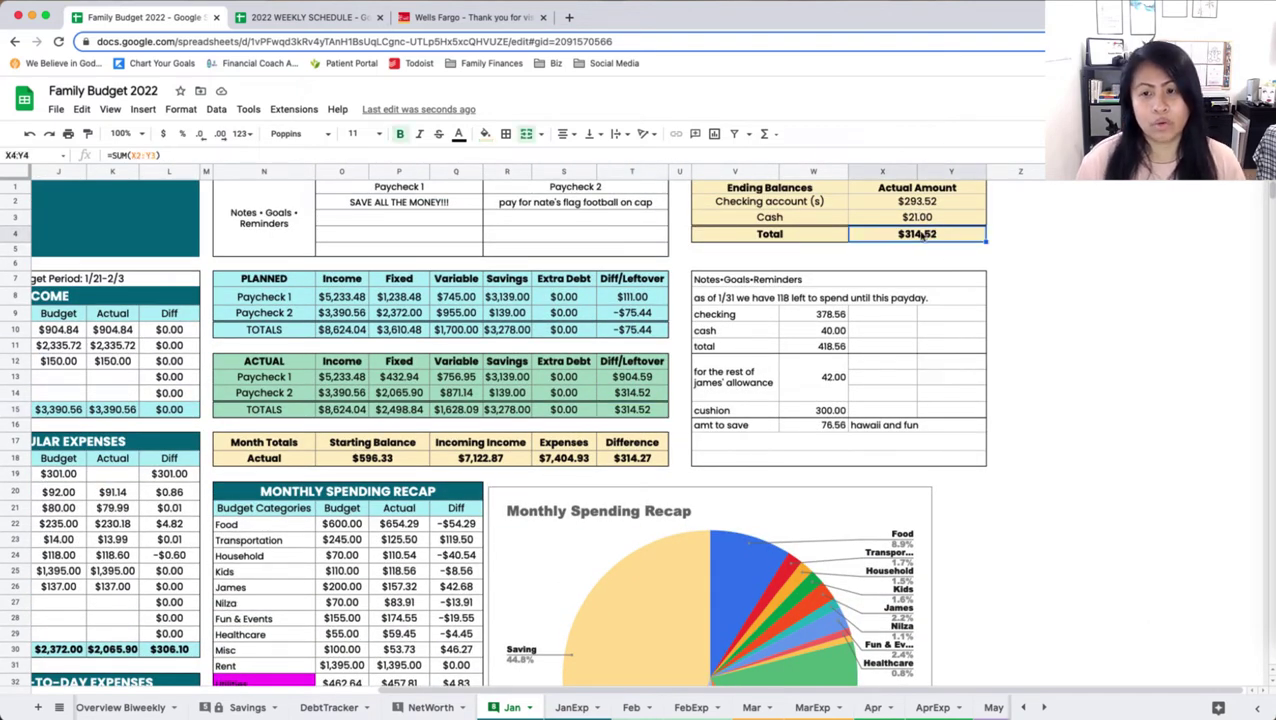
Step: On the Feb sheet, enter a starting balance budget of 352.14
click(632, 710)
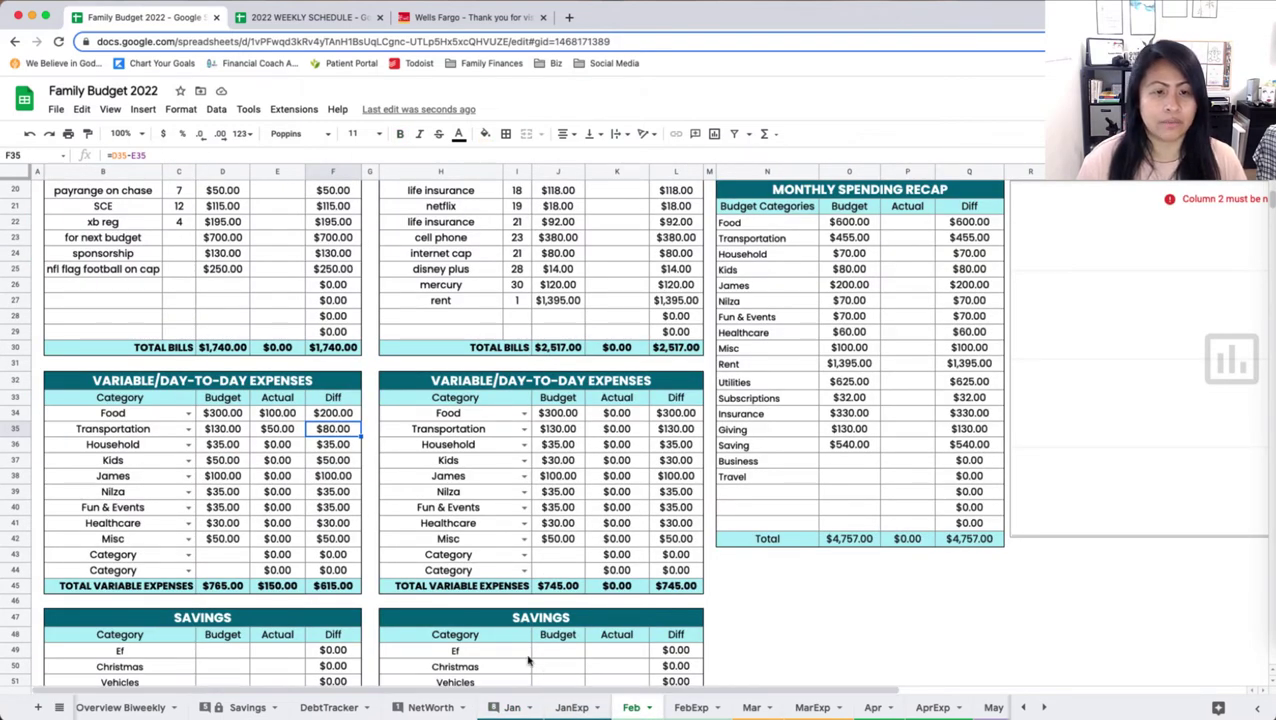
scroll(530, 660, up, 10)
double_click(93, 330)
drag(93, 330, 137, 330)
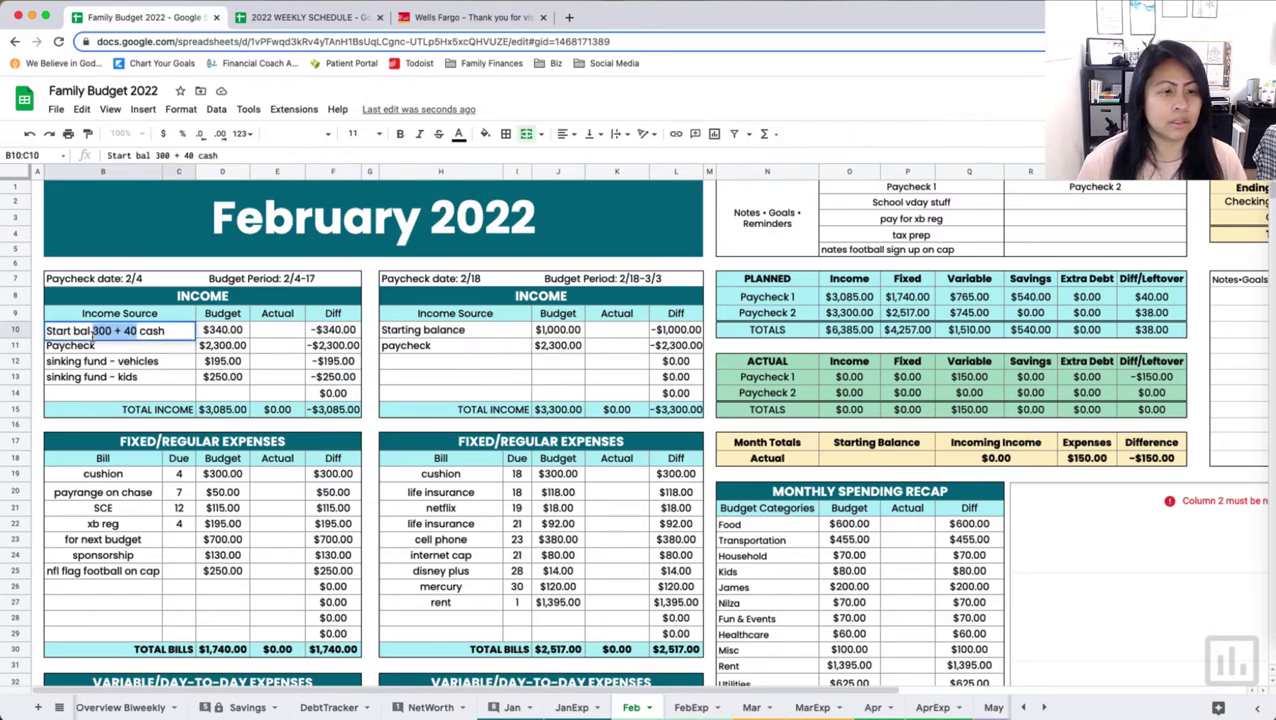
click(222, 330)
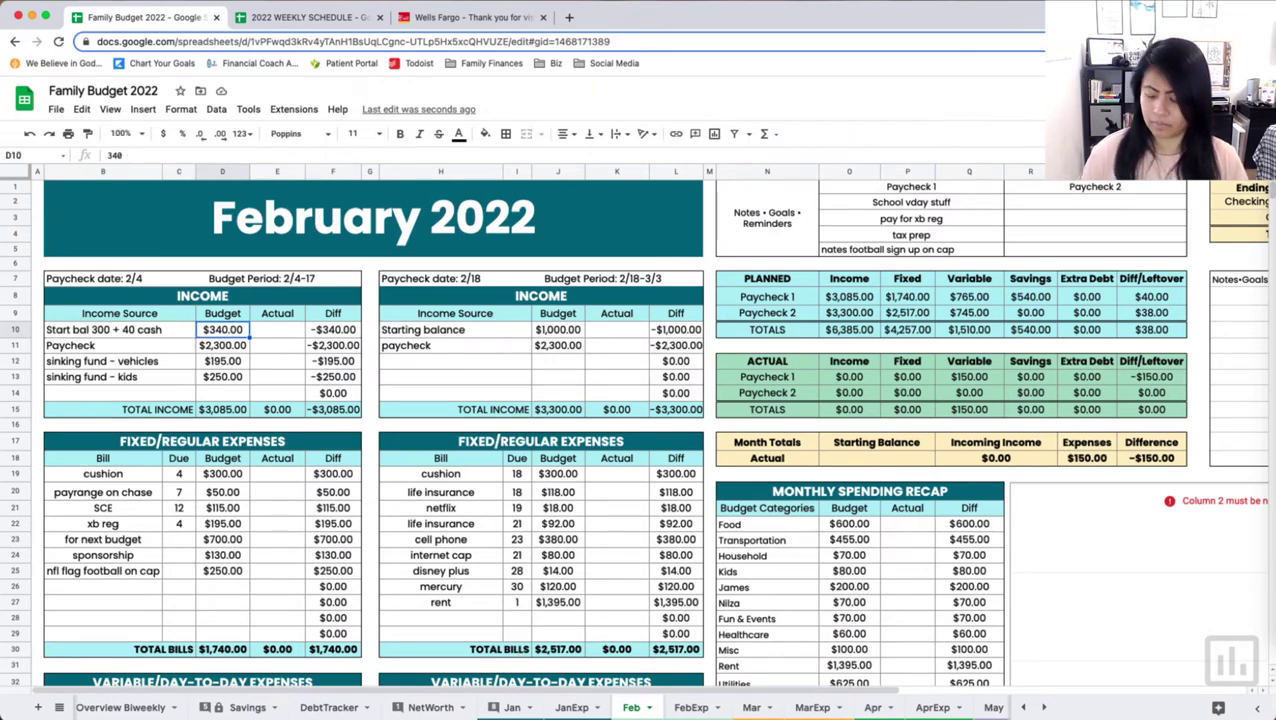
text(352)
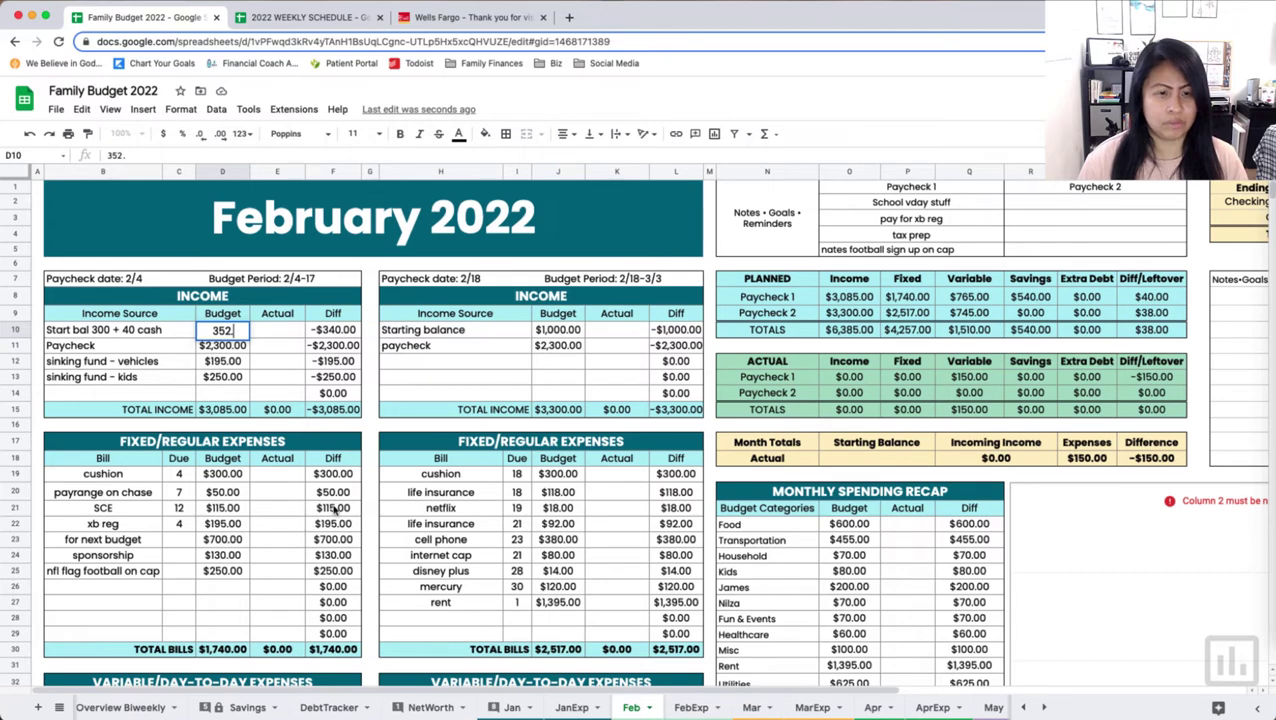
text(.14)
key(Return)
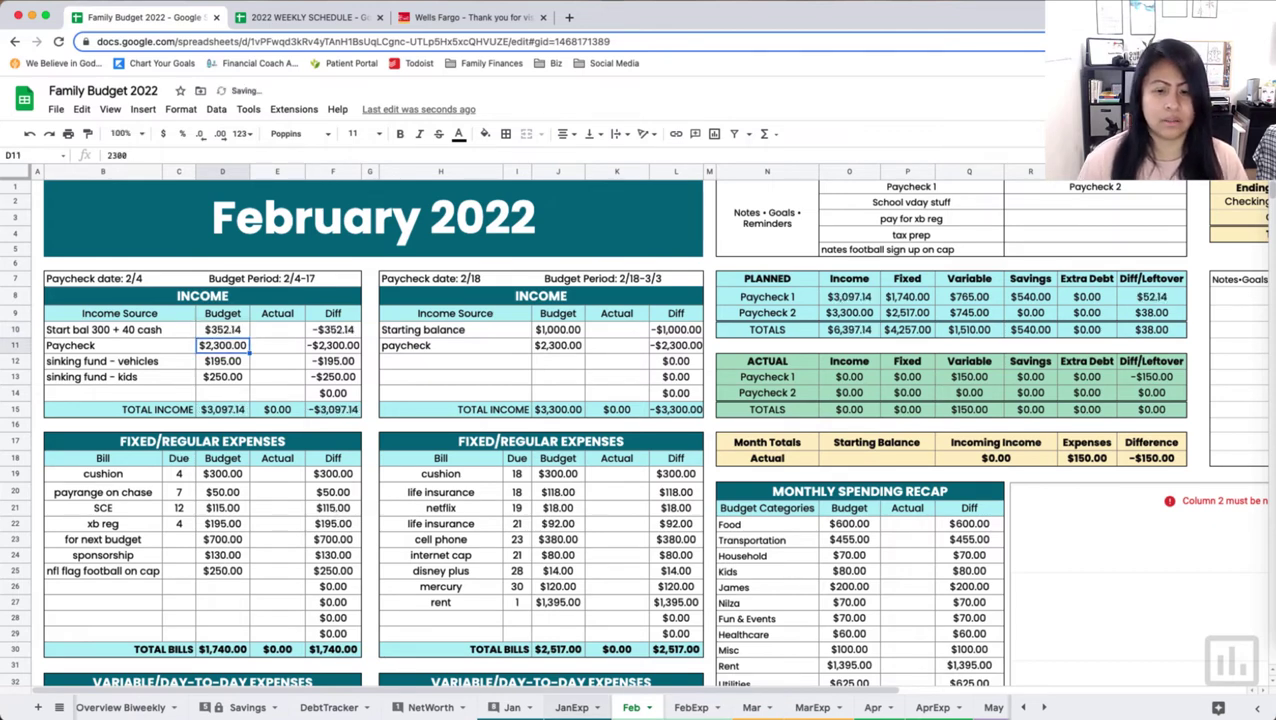
Step: Check January's ending balance and correct February's starting balance budget to $314.52
click(507, 709)
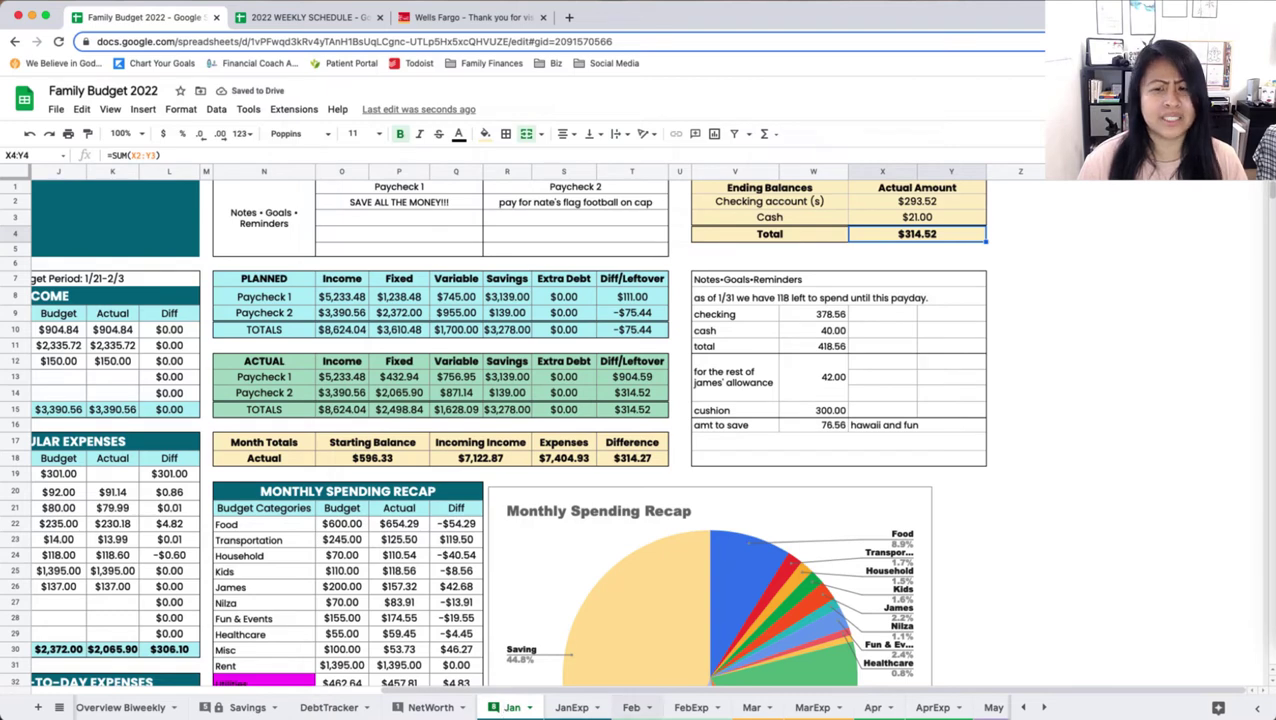
click(631, 709)
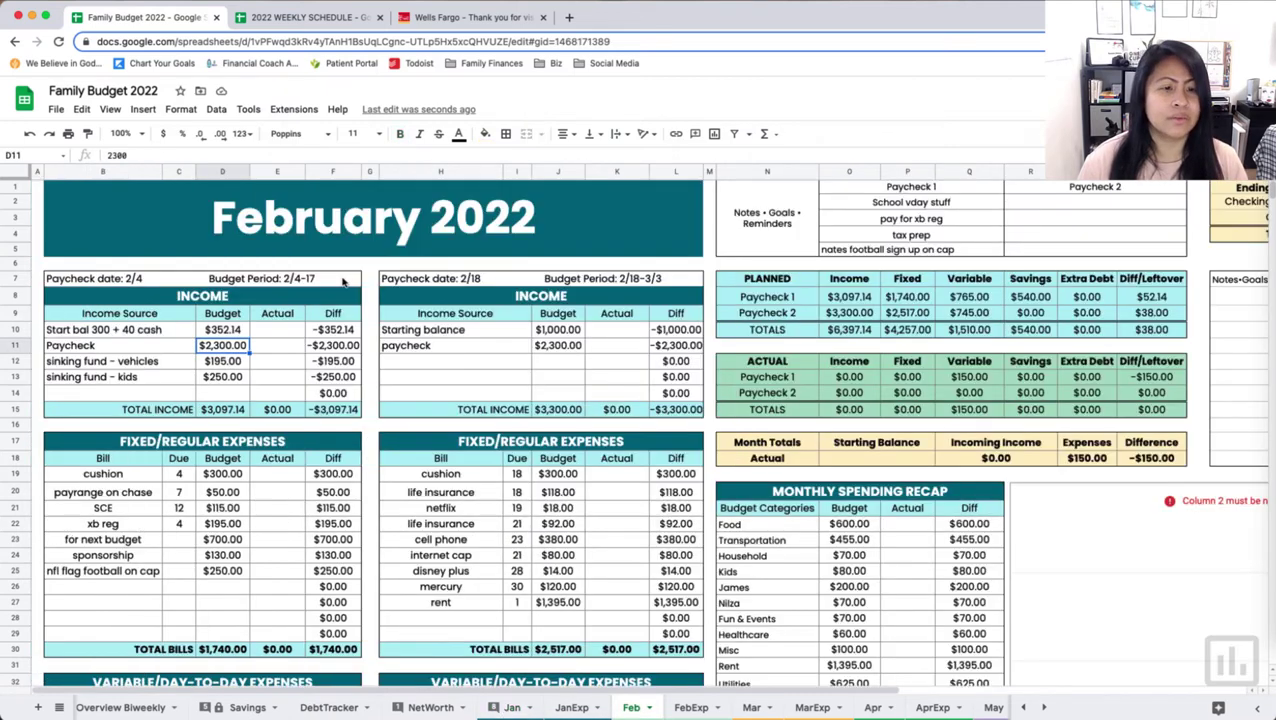
click(233, 332)
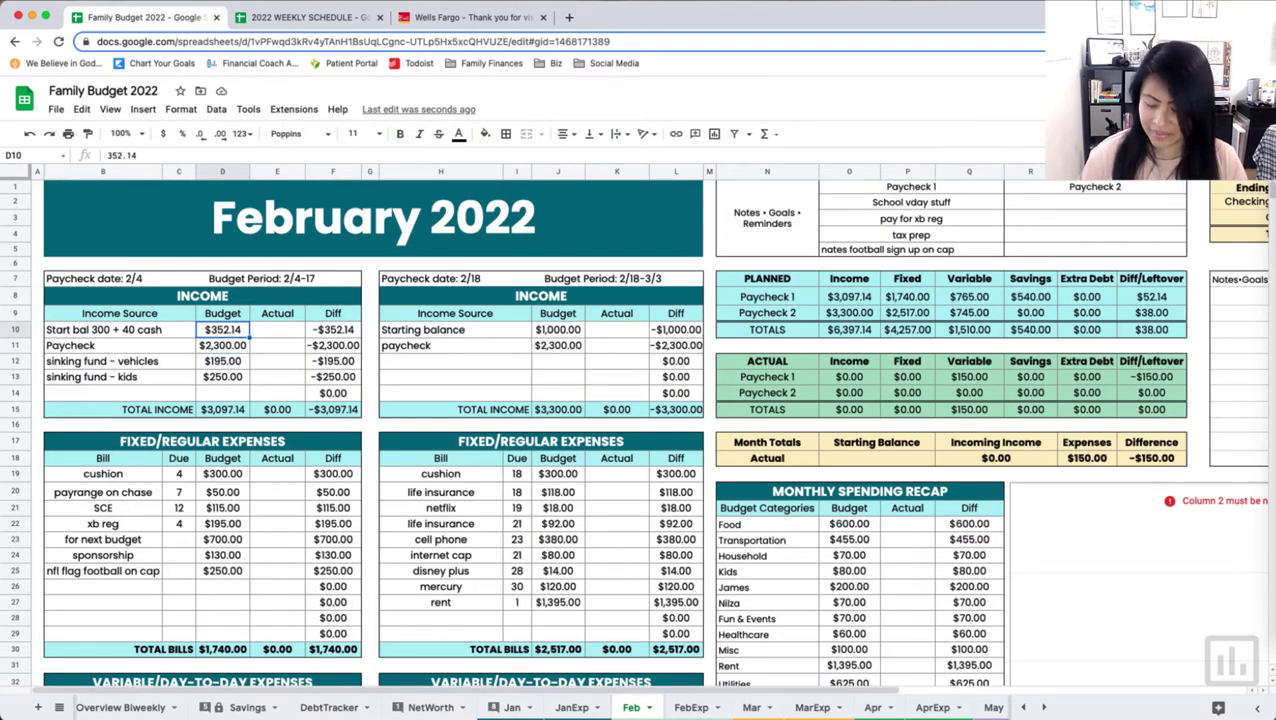
text(314.52)
key(Return)
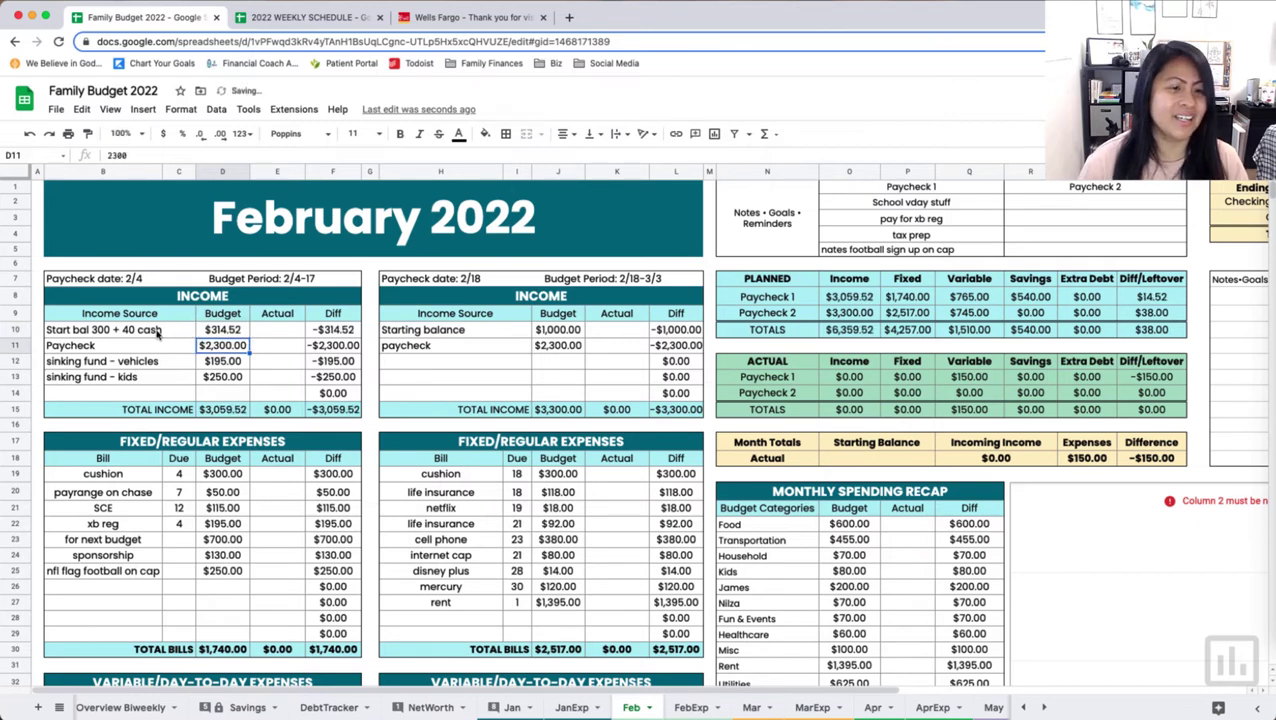
Step: Relabel the starting balance line 'Start bal 293.52 + 21 cash', leaving the Jan sheet showing
click(112, 332)
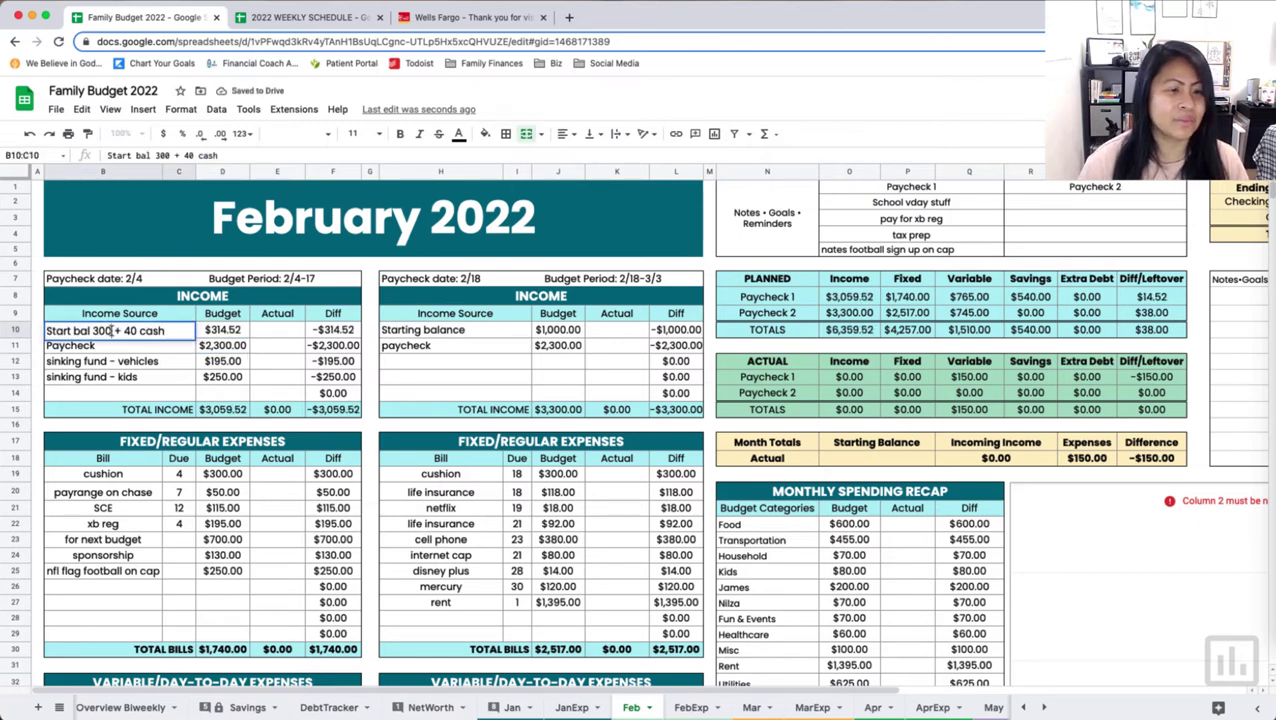
key(BackSpace)
key(BackSpace)
key(BackSpace)
text(29)
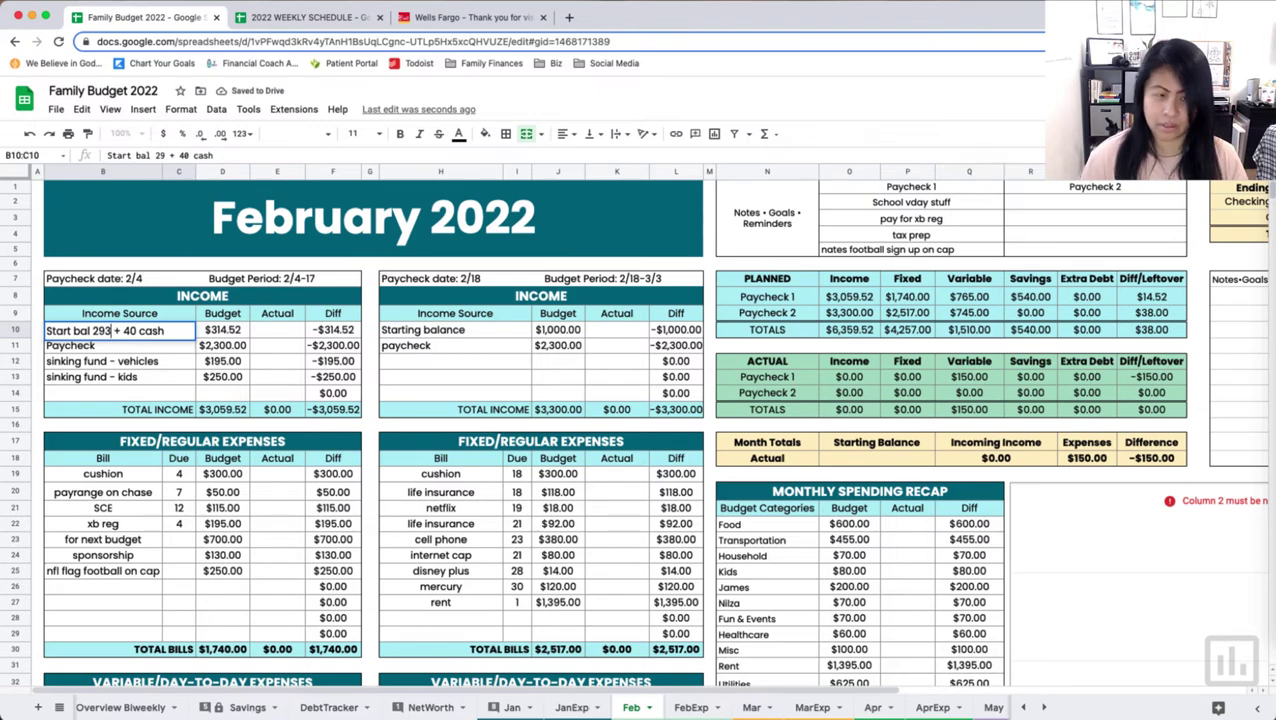
text(3.52)
click(151, 331)
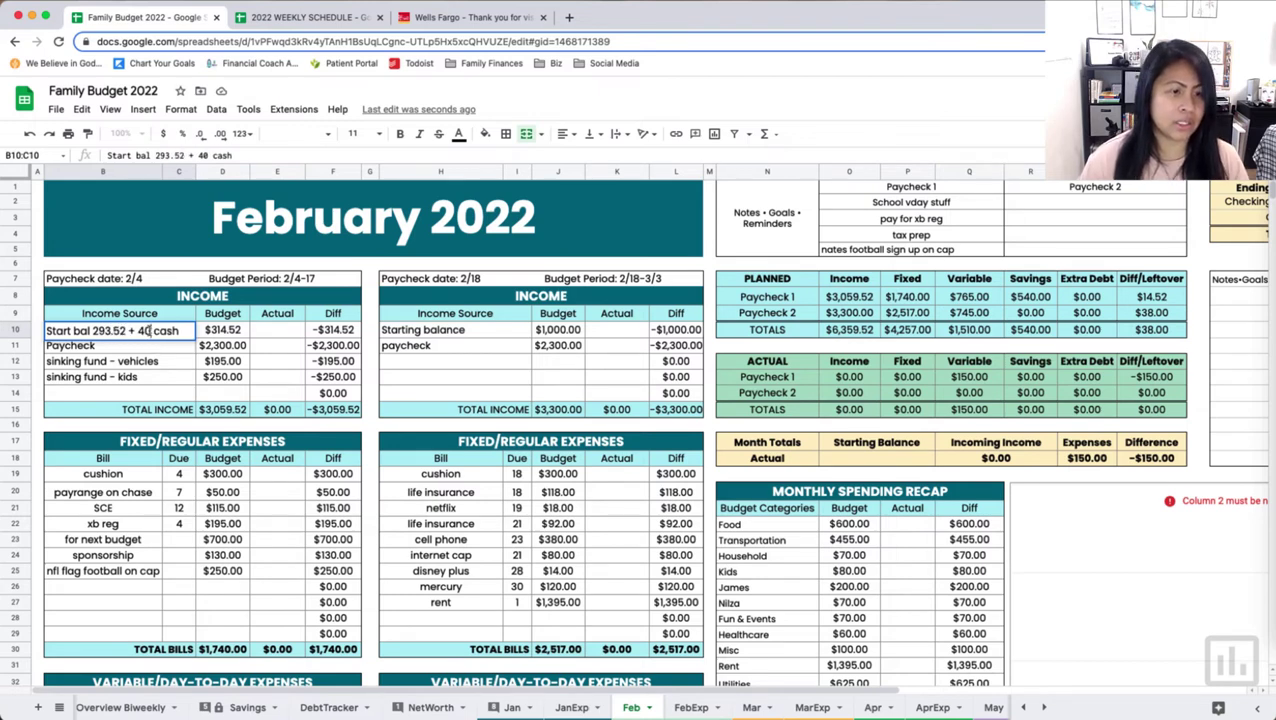
key(BackSpace)
key(BackSpace)
text(21)
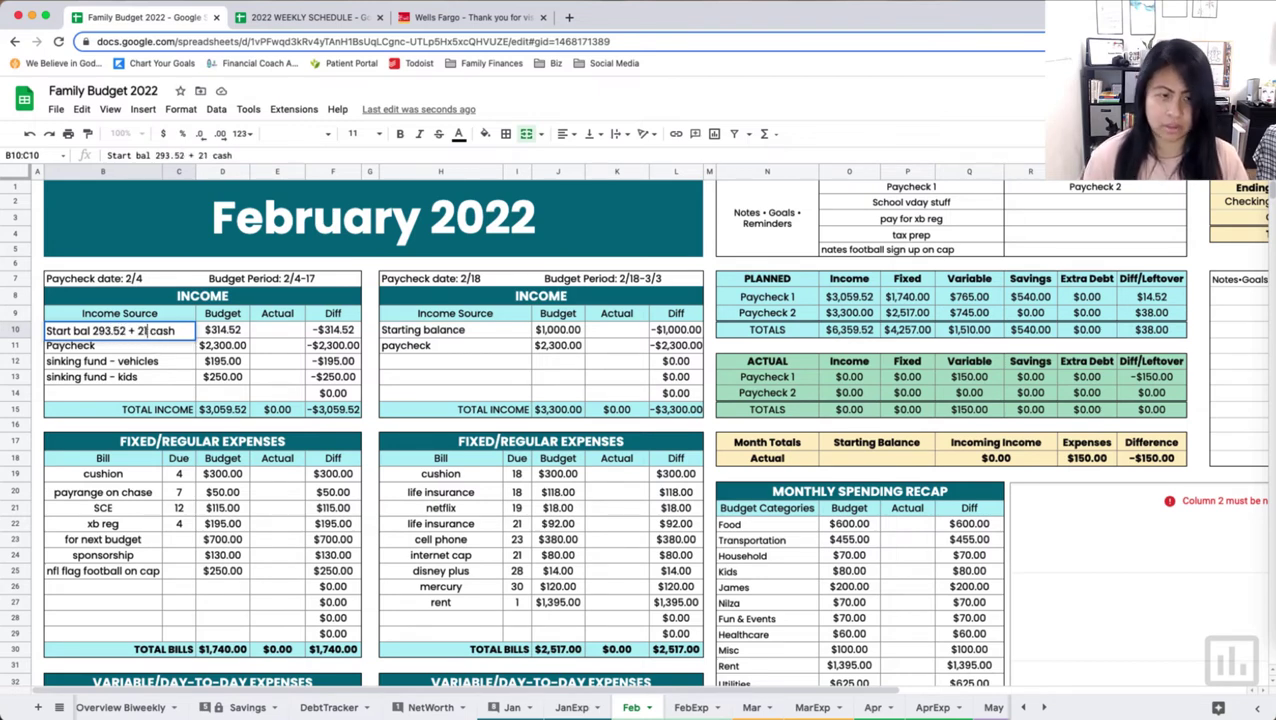
key(Return)
click(512, 707)
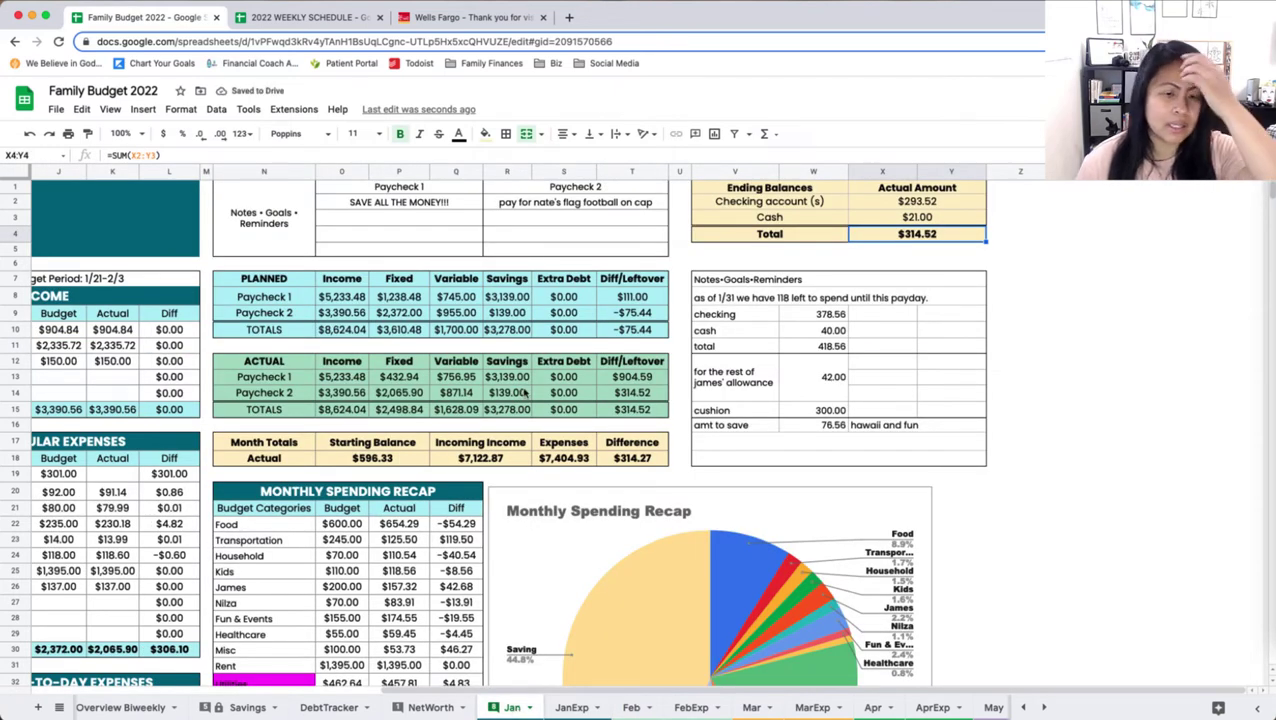
Step: On Feb, enter $2,515.19 as Paycheck budget and actual, and $314.52 as starting balance actual
click(624, 708)
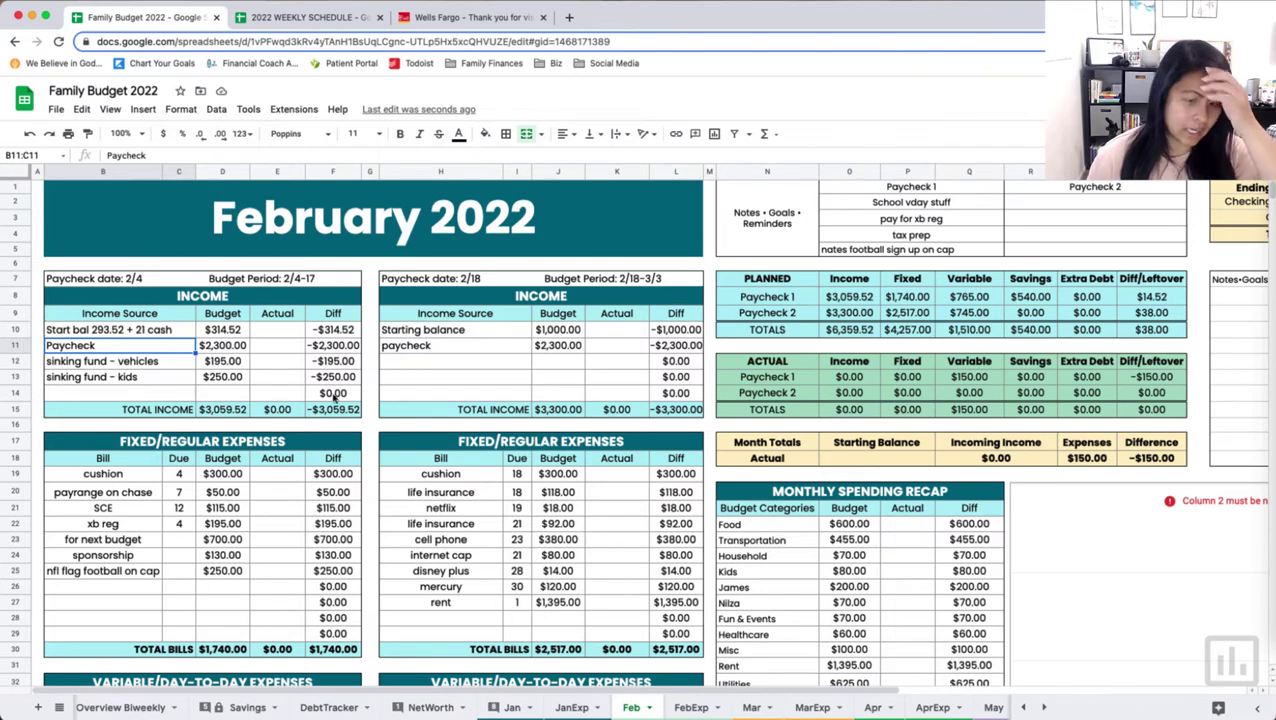
click(268, 349)
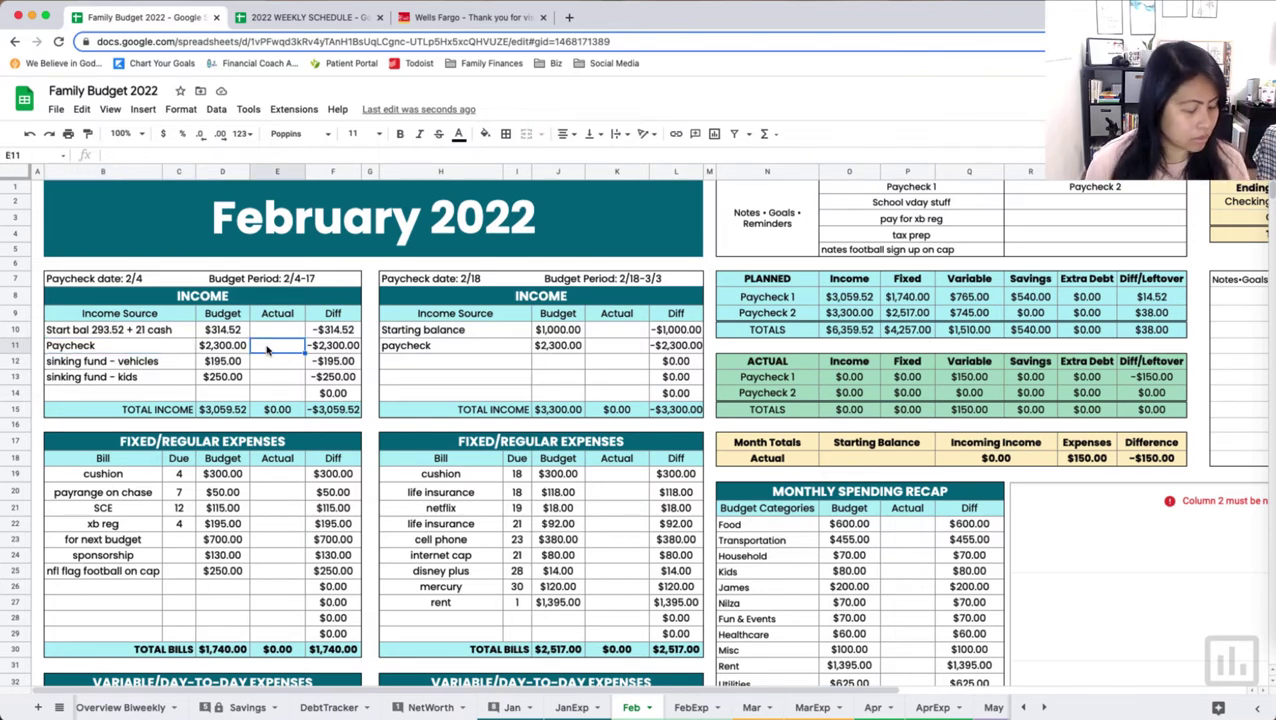
key(Left)
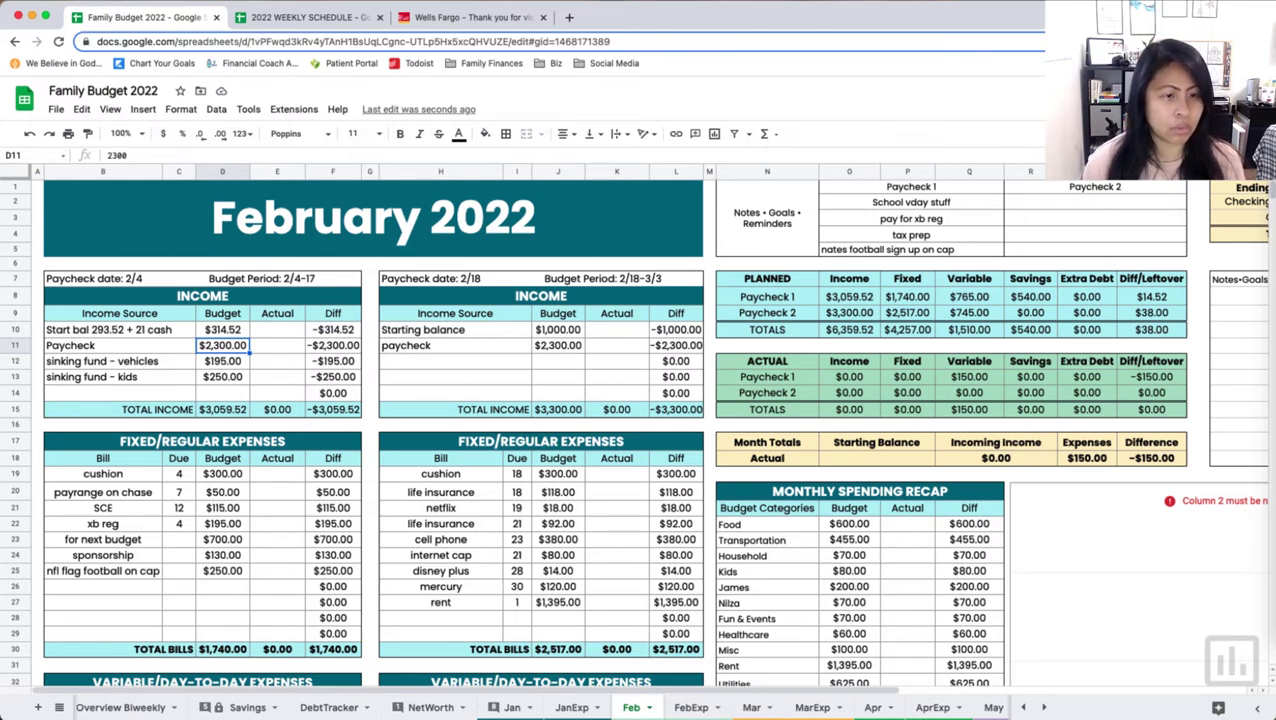
text(2515.19)
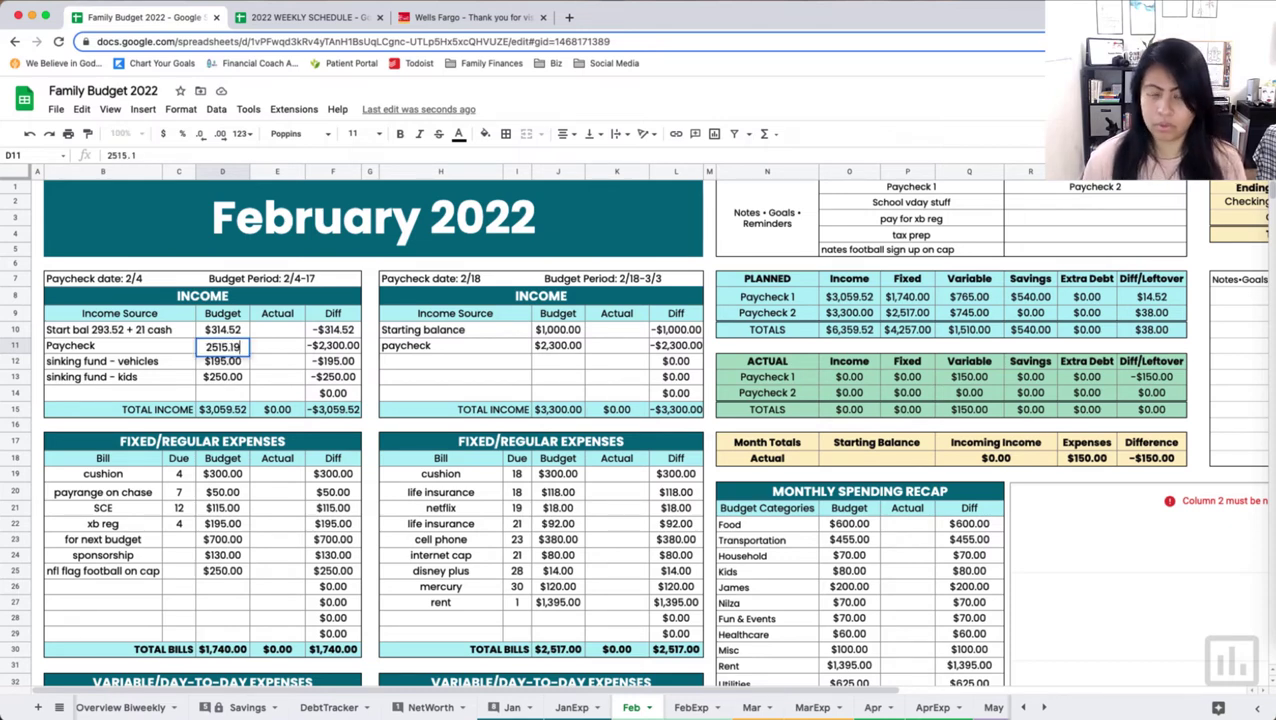
key(Tab)
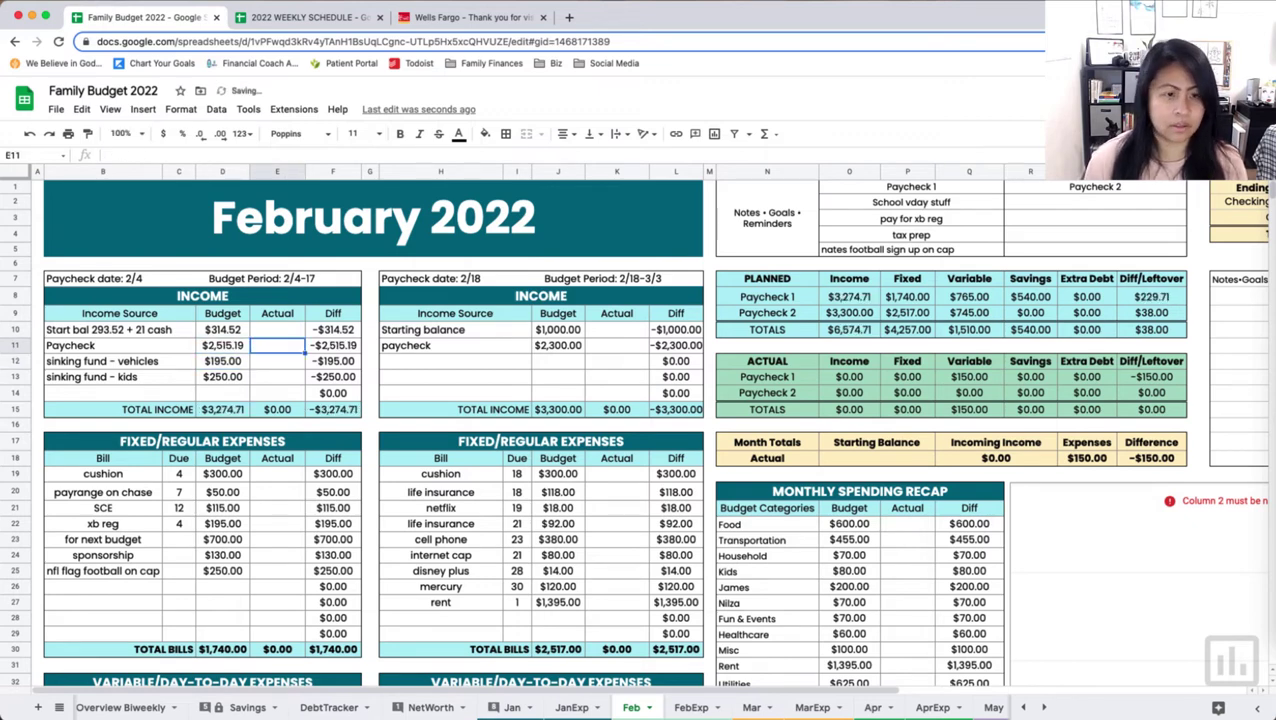
text(2515)
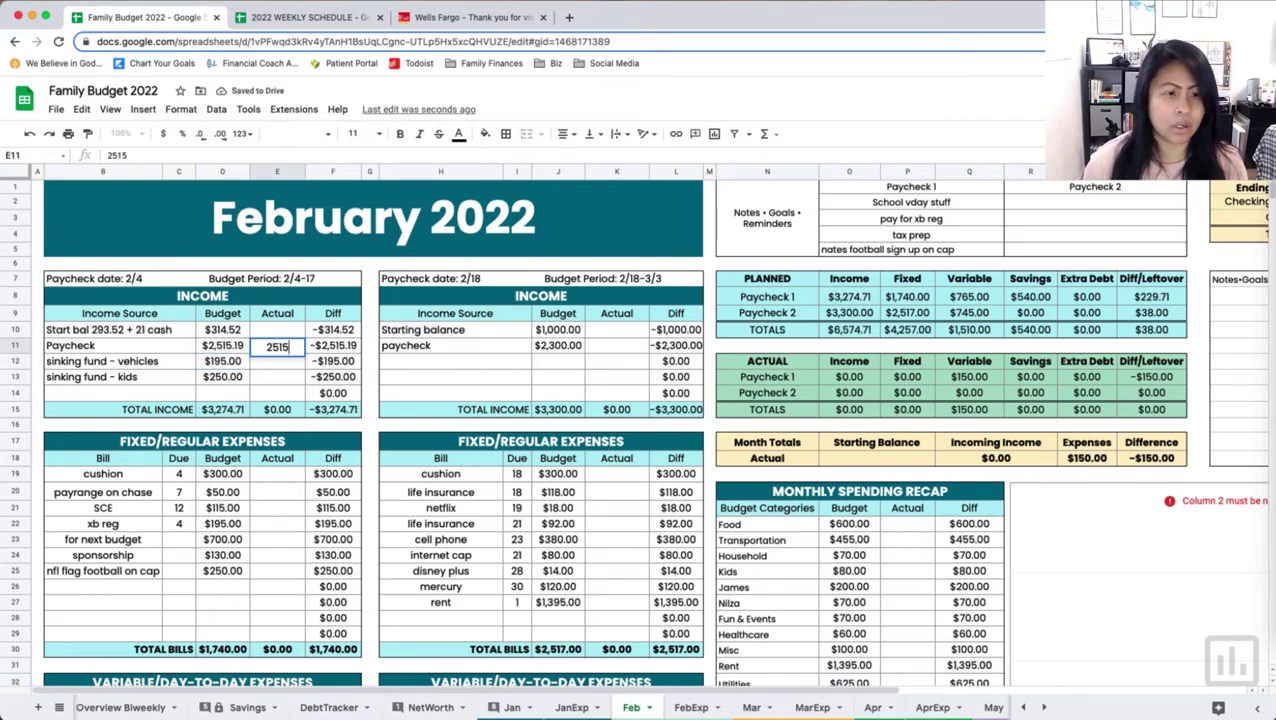
text(.19)
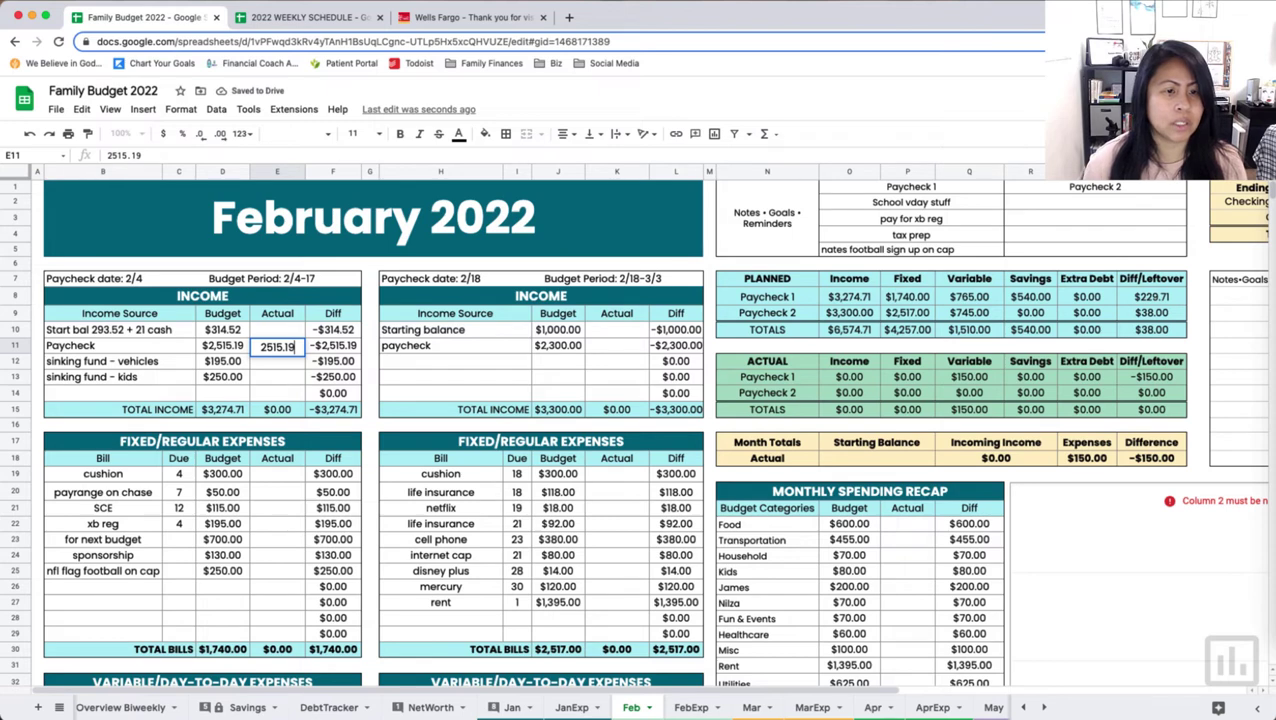
key(Up)
text(314.52)
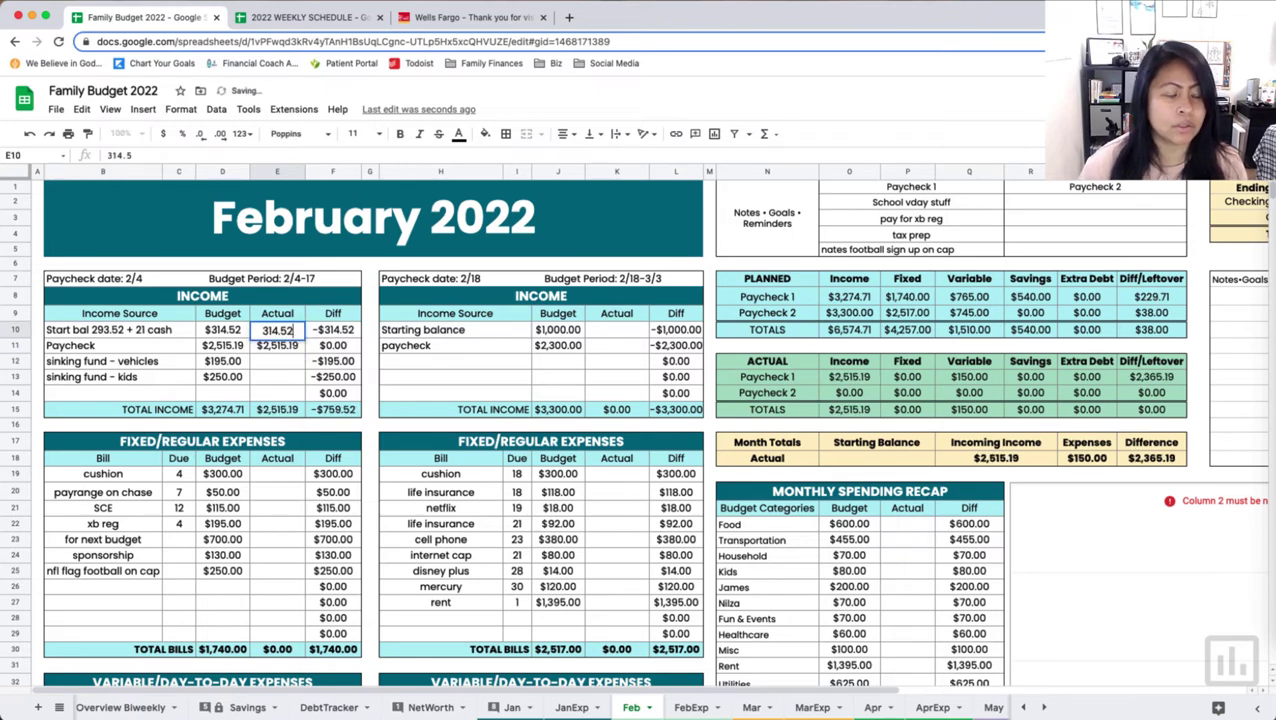
key(Return)
click(219, 364)
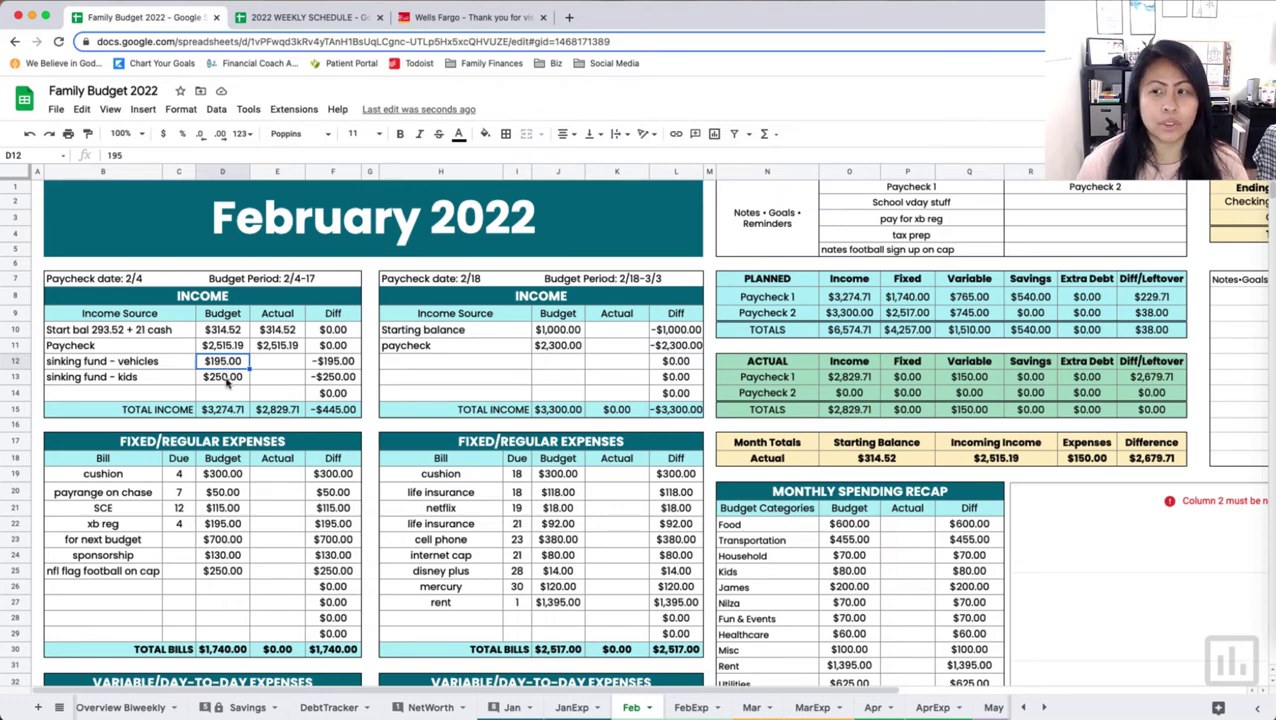
click(226, 380)
scroll(260, 400, down, 5)
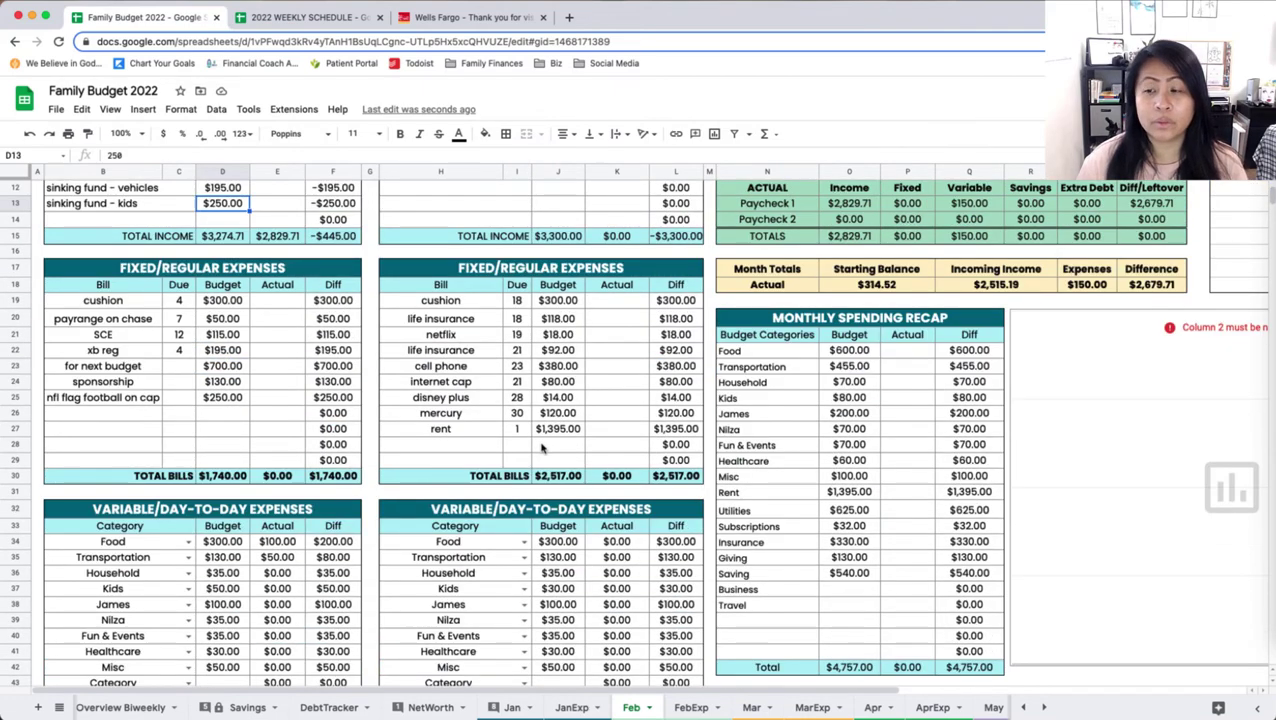
scroll(1143, 350, up, 5)
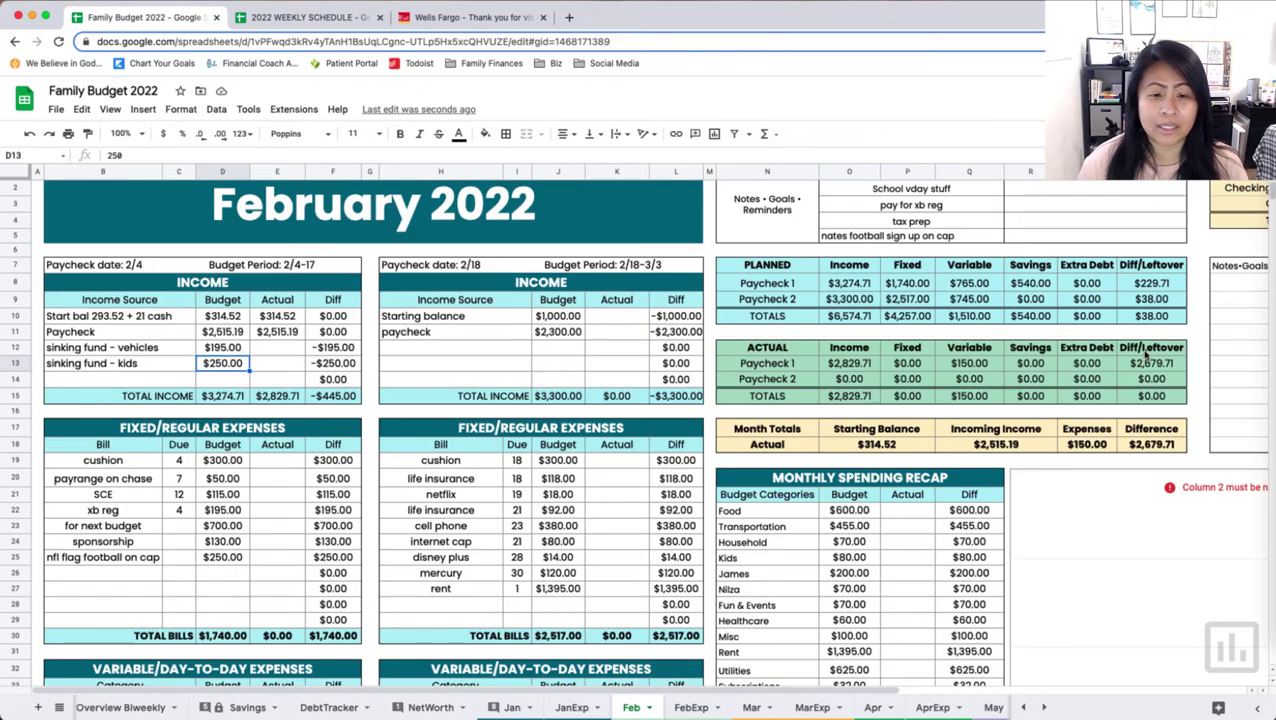
click(1158, 284)
scroll(650, 480, down, 10)
scroll(640, 480, down, 4)
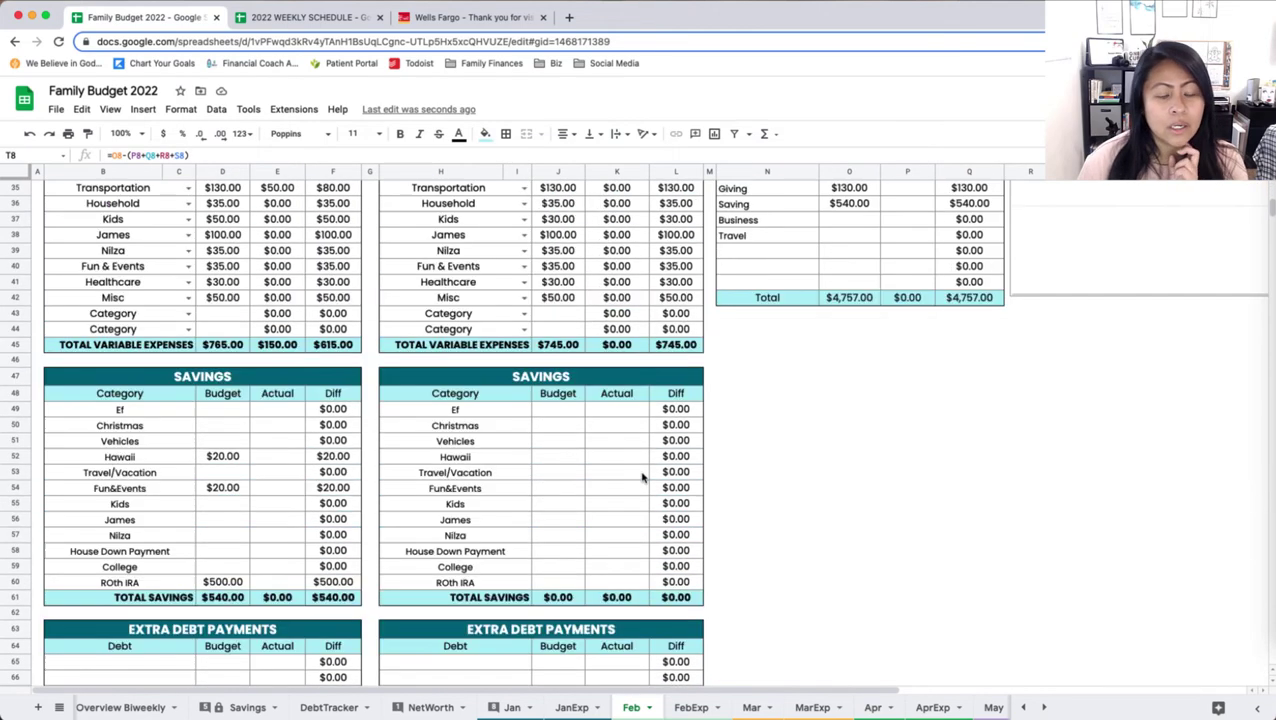
scroll(558, 496, up, 3)
scroll(550, 495, down, 1)
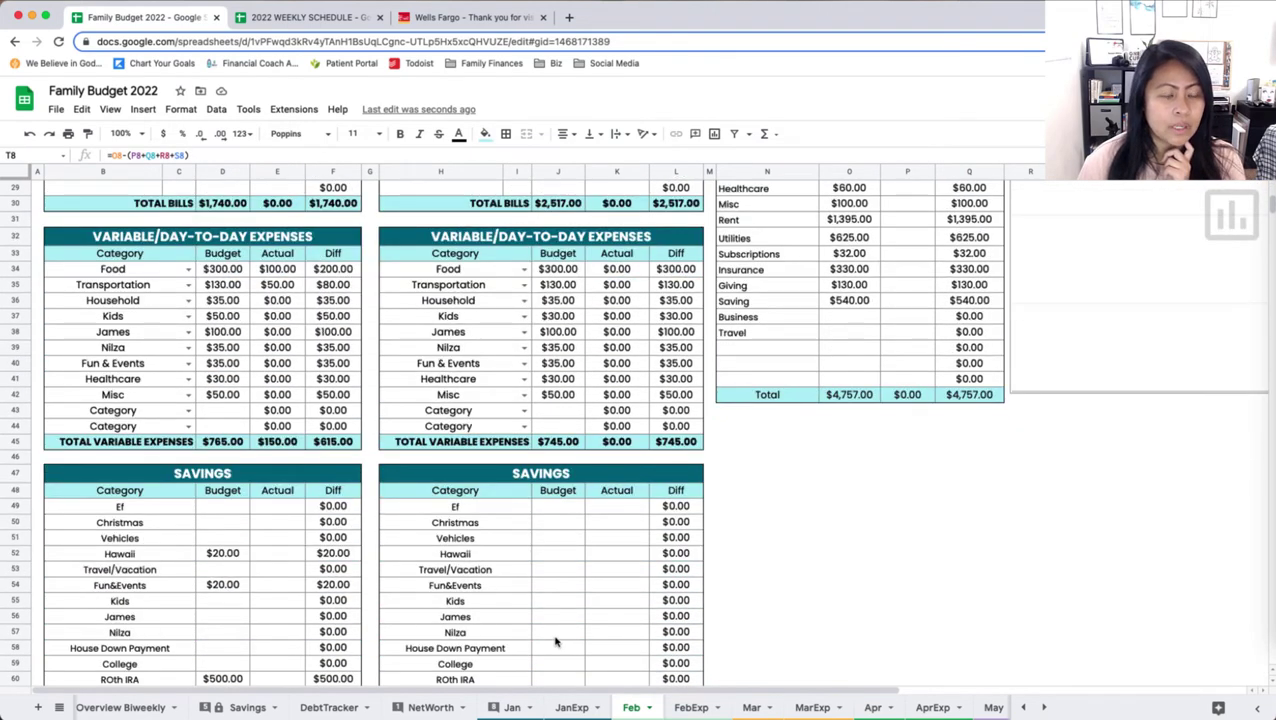
scroll(537, 690, right, 1)
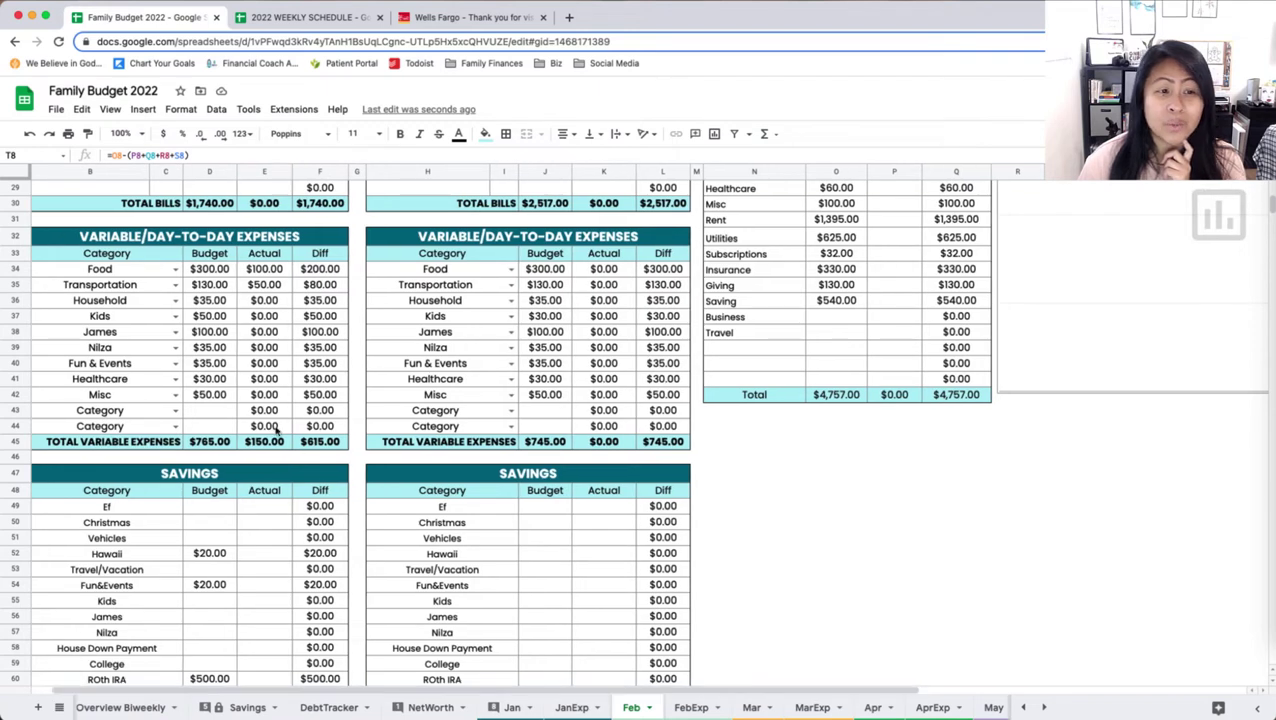
click(209, 286)
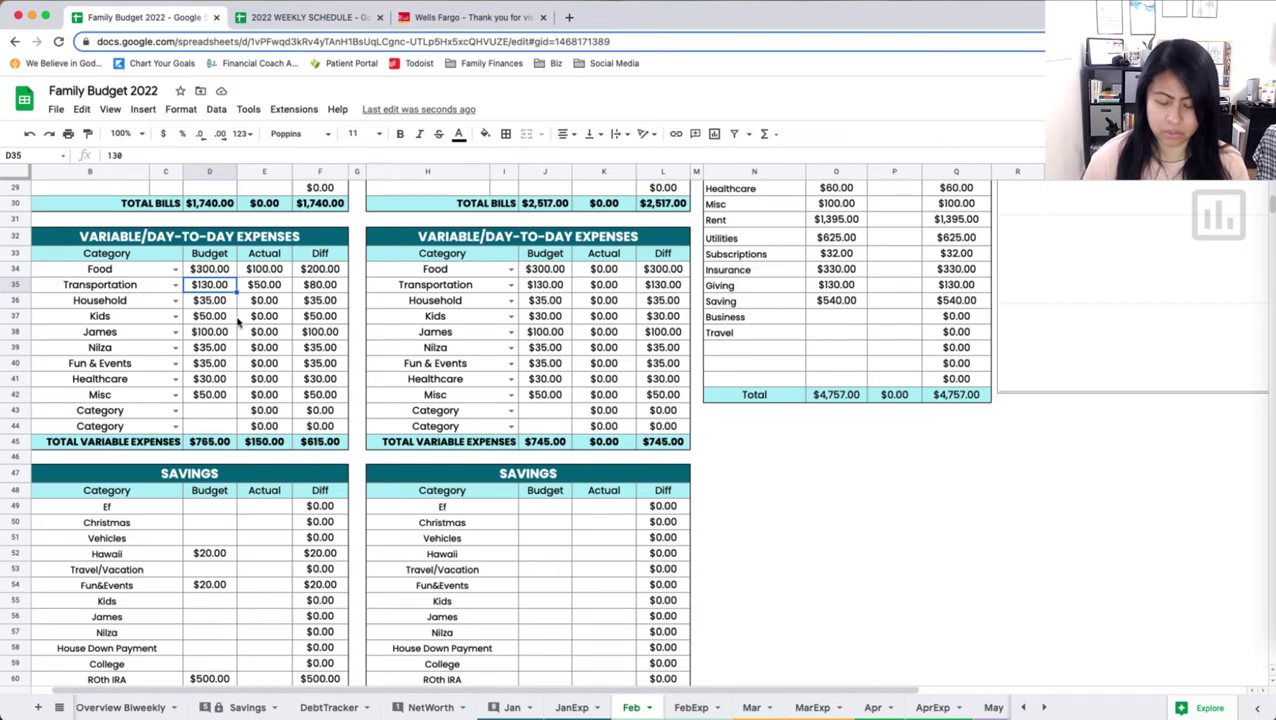
Step: Set the first paycheck's Transportation budget to $200 and Food budget to $350
text(5)
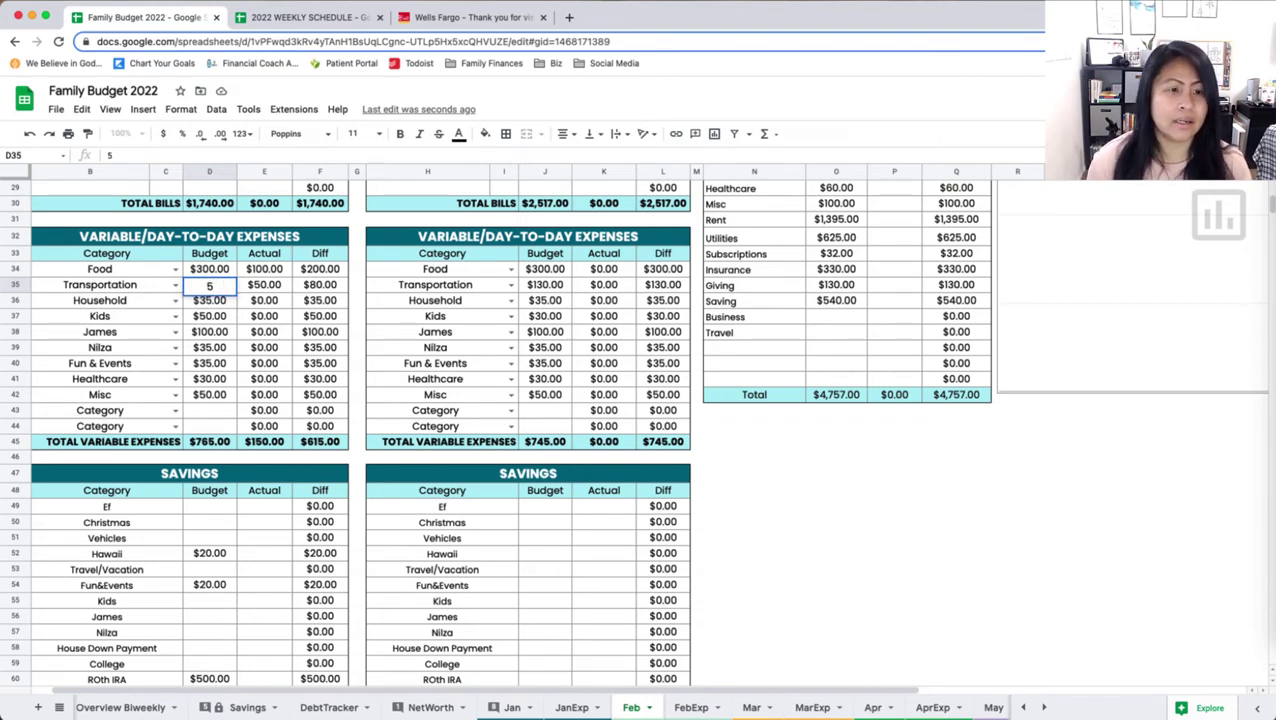
key(BackSpace)
text(20)
key(Return)
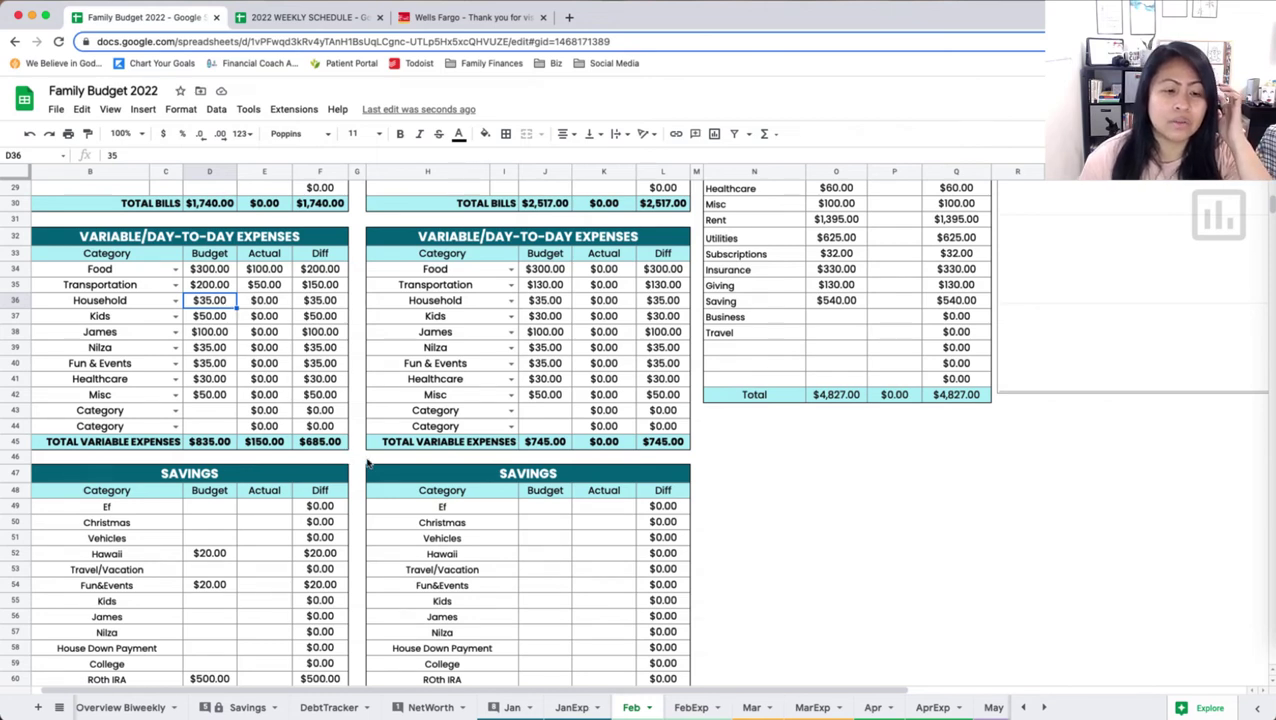
click(350, 459)
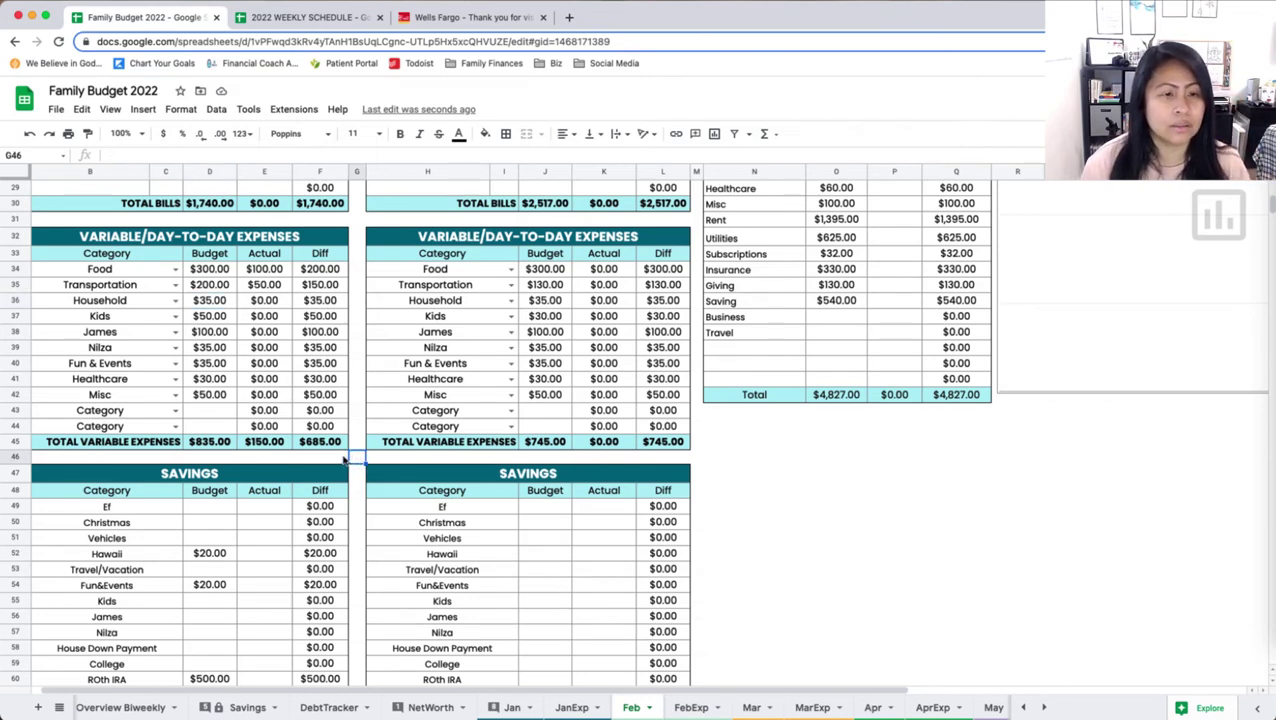
scroll(358, 470, down, 1)
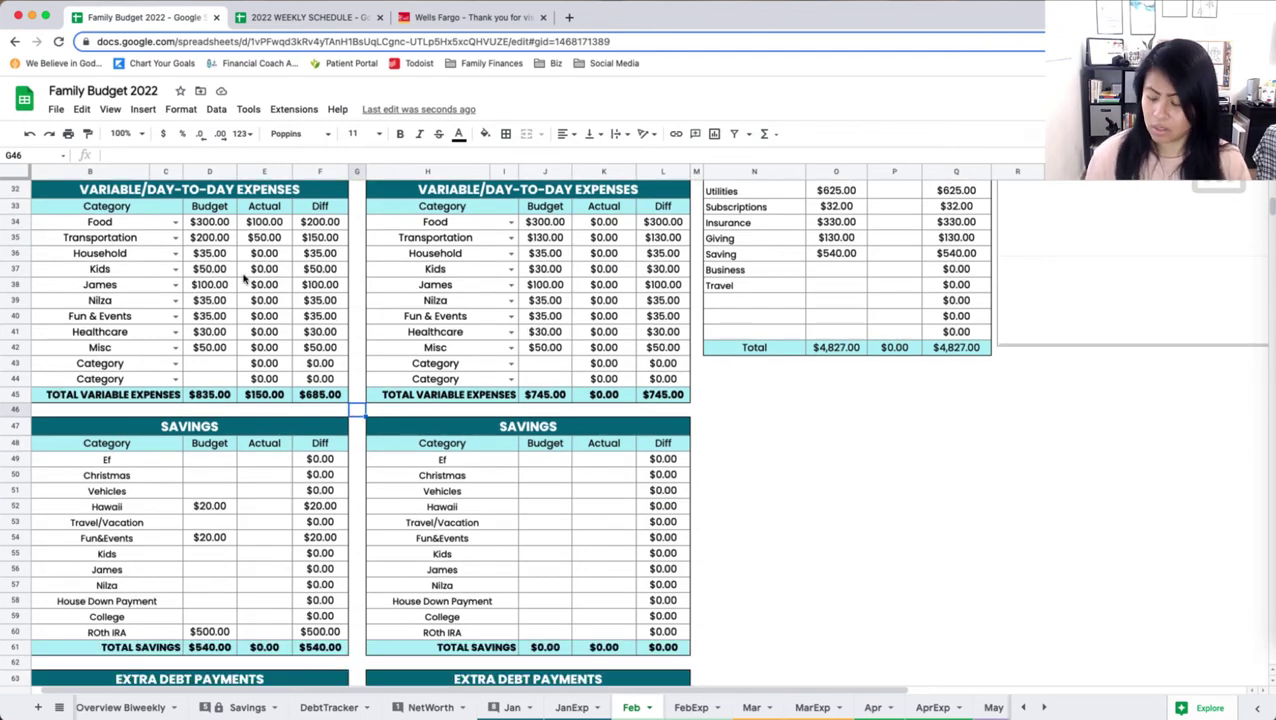
click(227, 230)
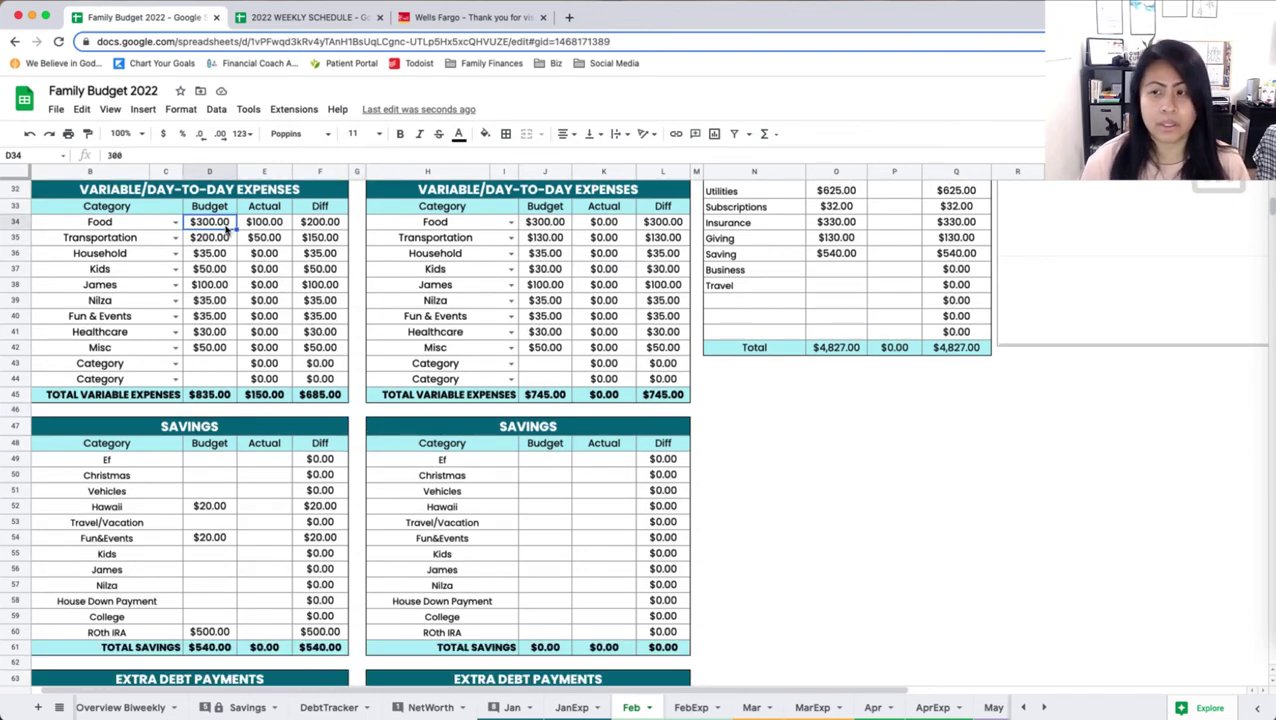
text(350)
key(Return)
Step: Raise the first paycheck's Fun & Events budget to $50, bringing variable expenses to $900
scroll(424, 337, up, 10)
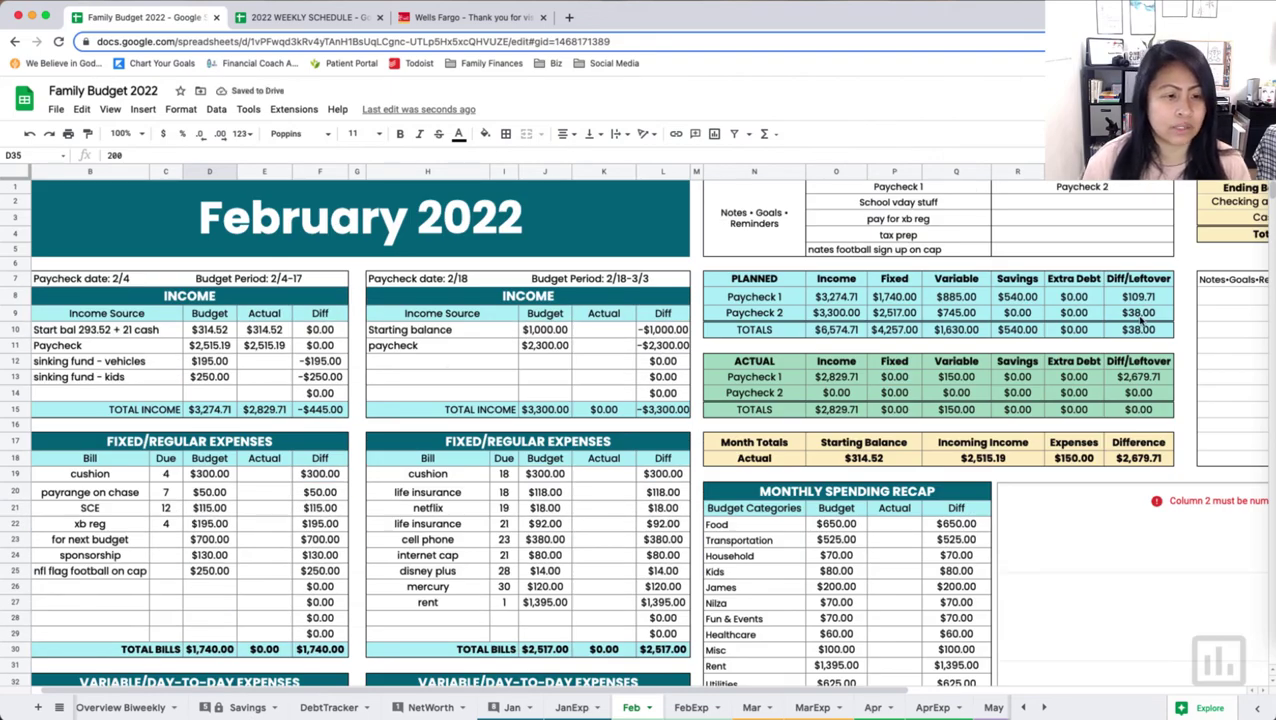
scroll(1140, 318, down, 3)
scroll(1134, 319, down, 3)
scroll(1134, 319, down, 3)
scroll(1000, 300, down, 1)
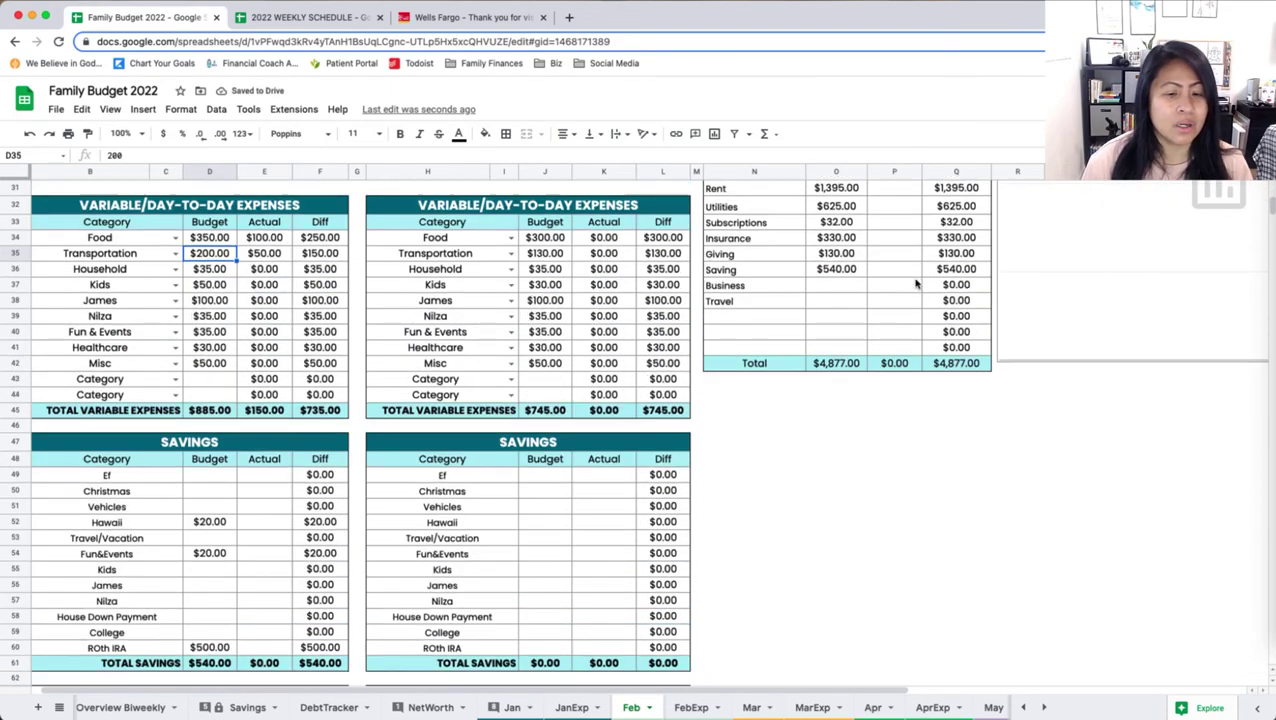
scroll(916, 284, down, 1)
scroll(414, 340, up, 2)
click(214, 254)
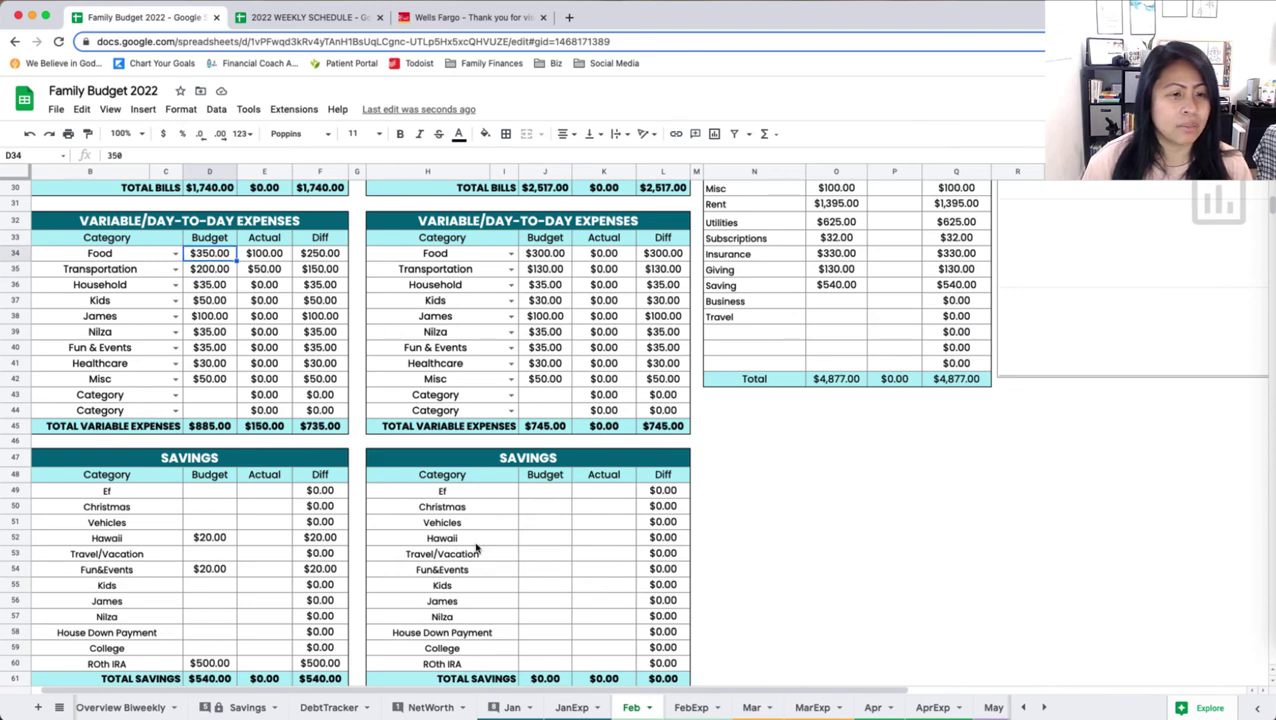
click(203, 345)
text(50)
key(Return)
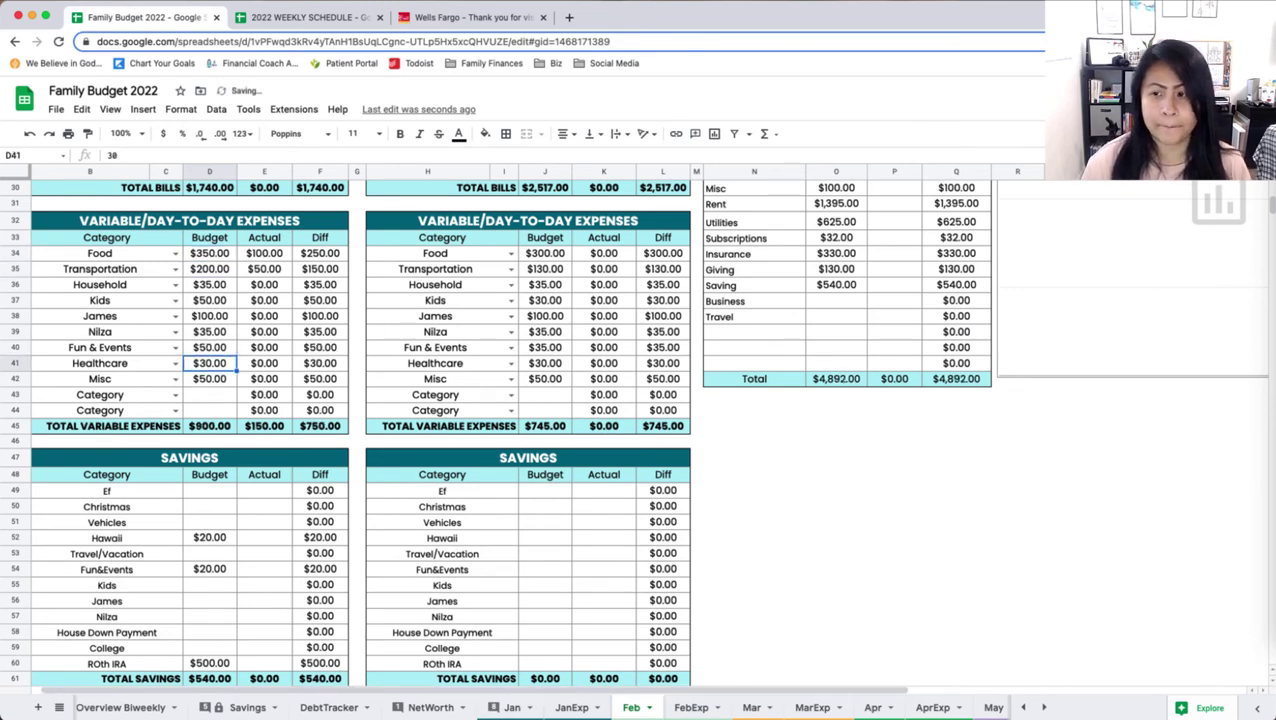
scroll(503, 635, up, 10)
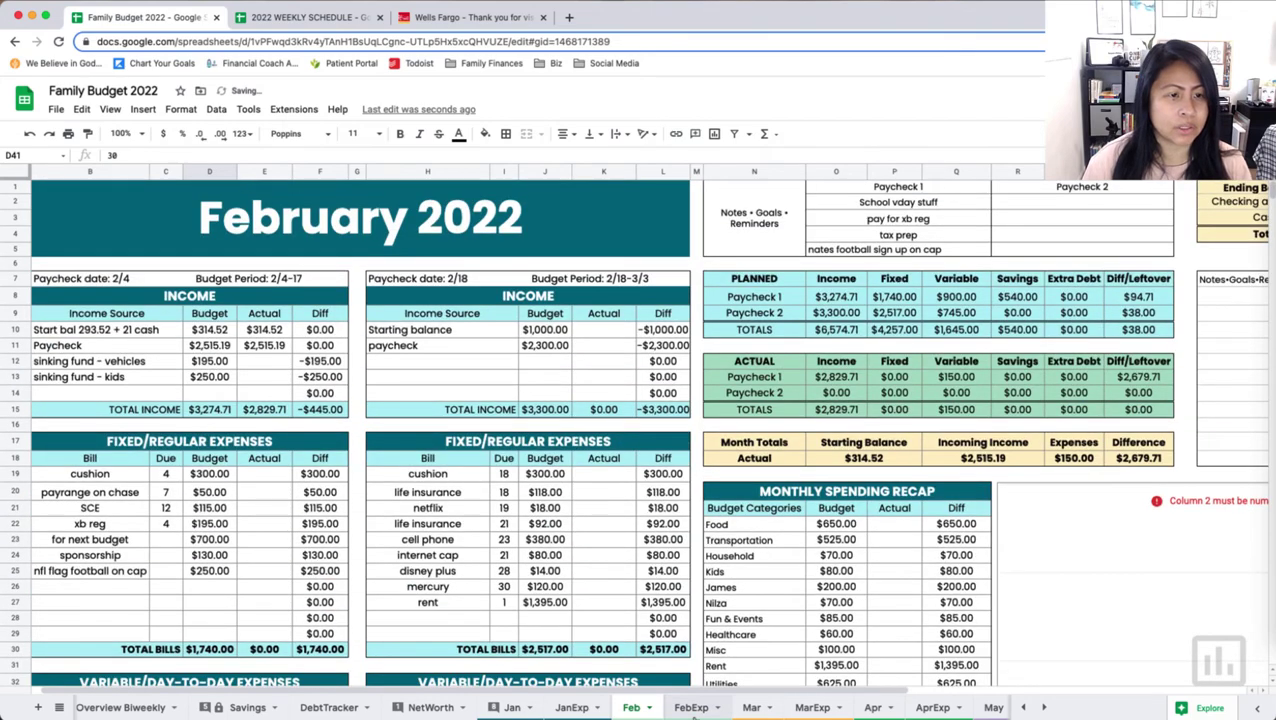
scroll(727, 640, down, 10)
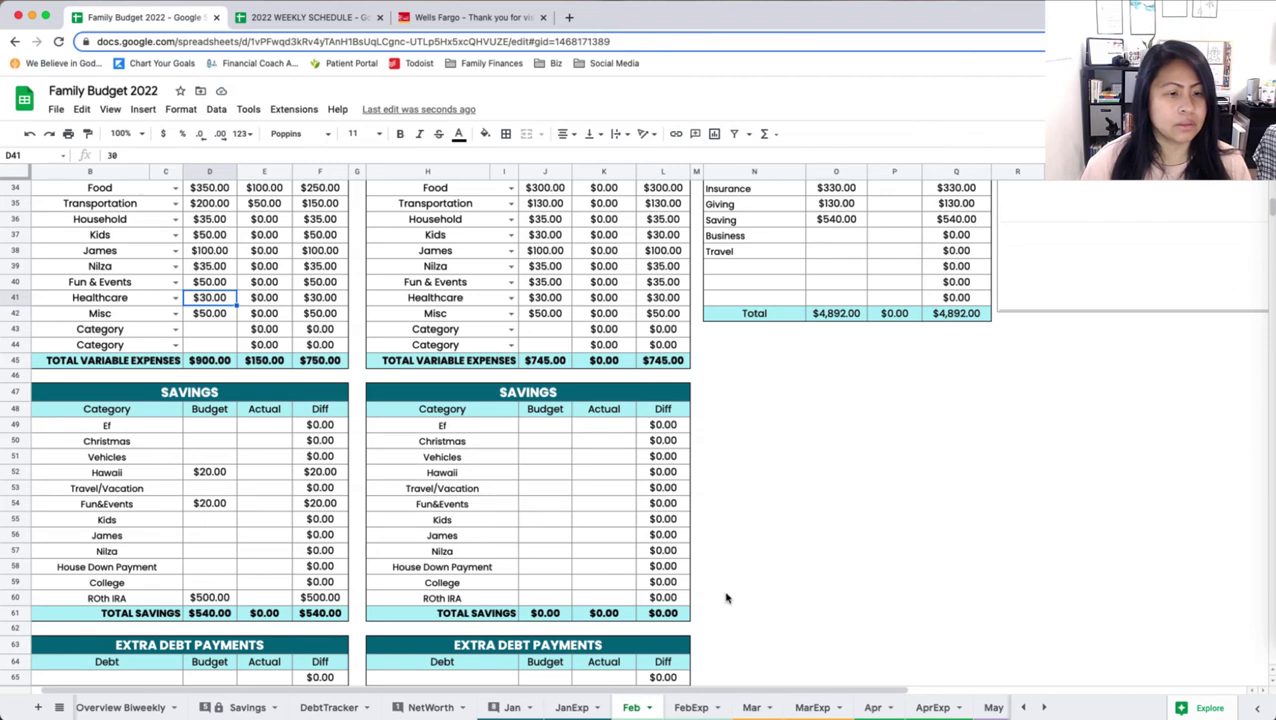
Step: Clear the first paycheck's Hawaii through Kids savings budget amounts
click(225, 431)
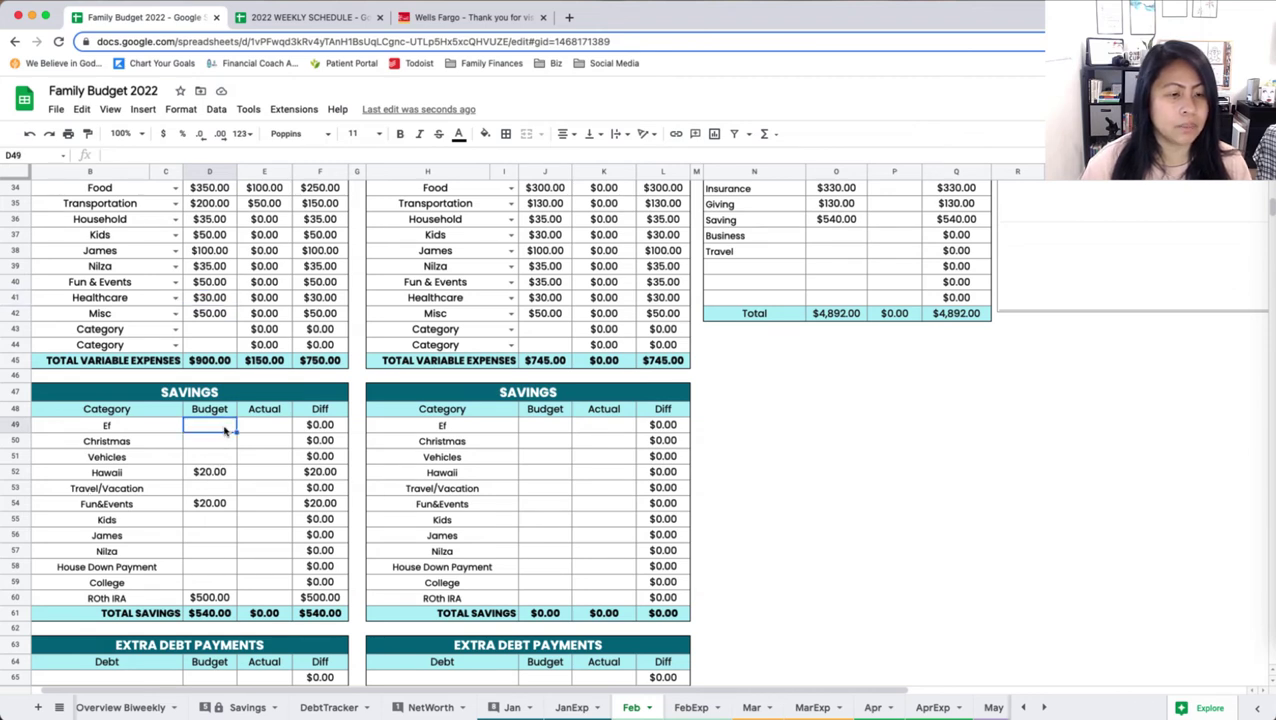
click(224, 458)
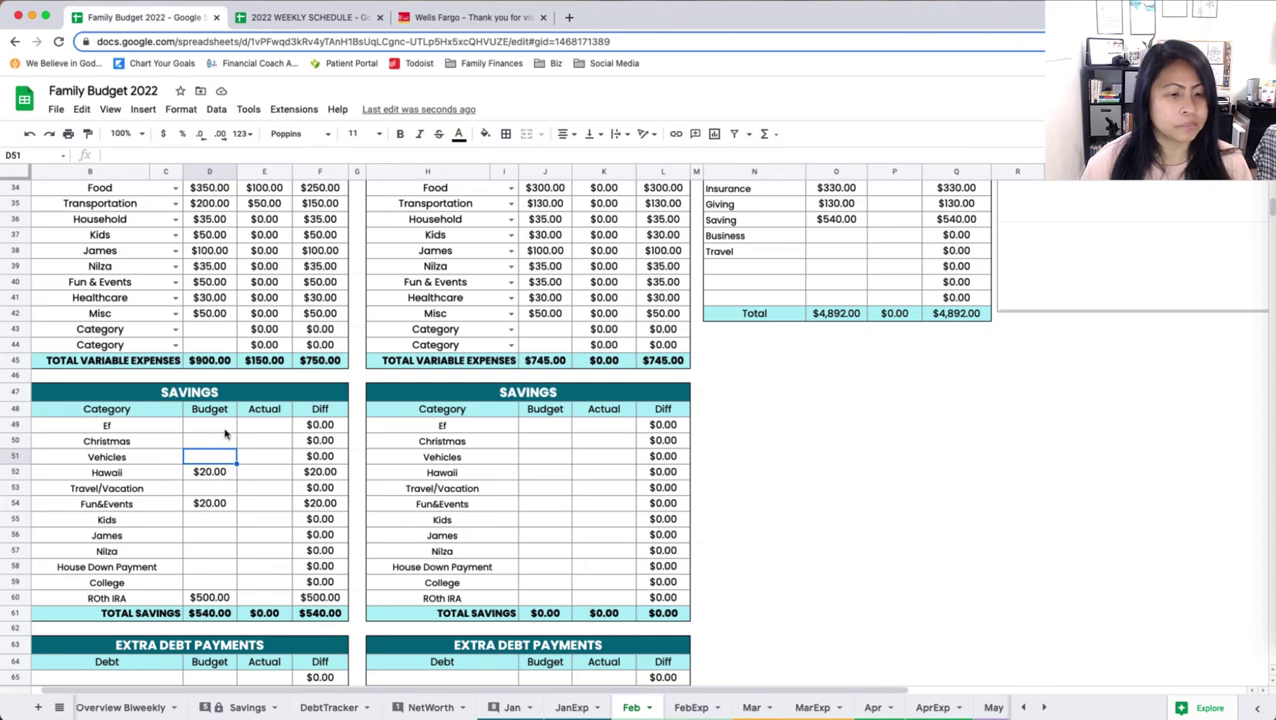
click(226, 431)
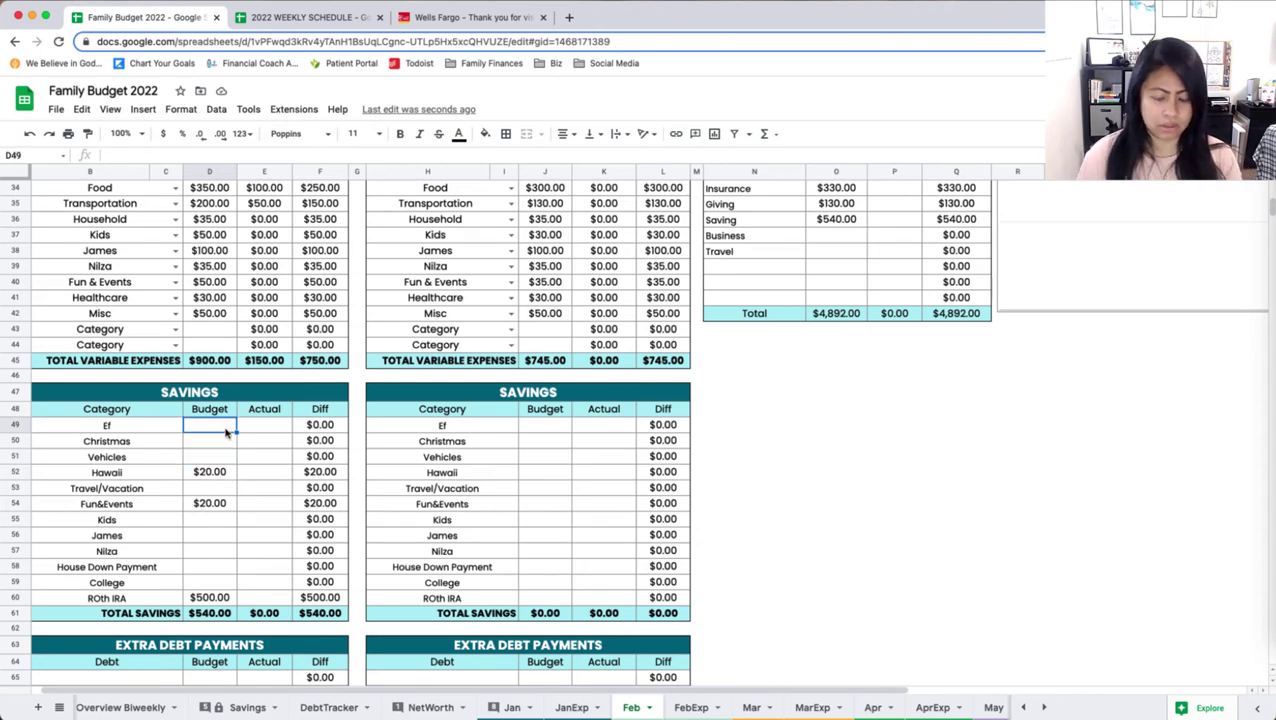
drag(214, 472, 217, 512)
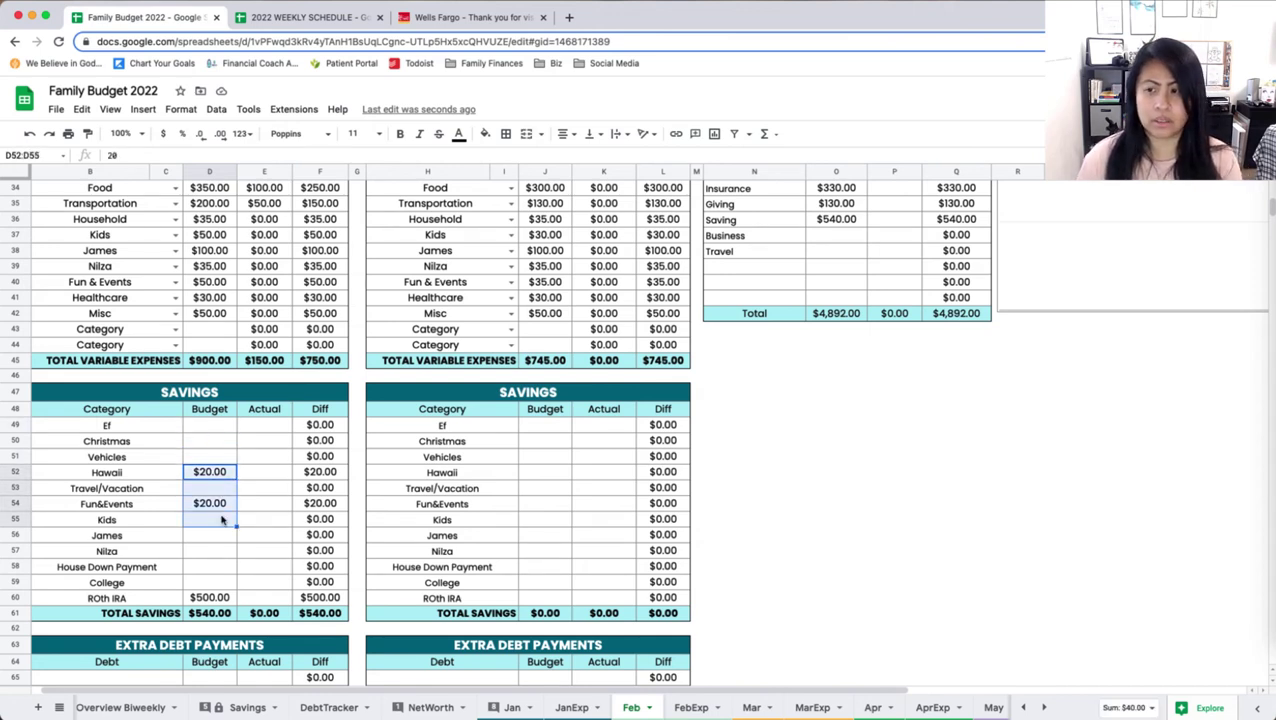
key(Delete)
Step: Put $50 each into the Ef, Hawaii and Fun&Events savings budgets
scroll(222, 507, up, 10)
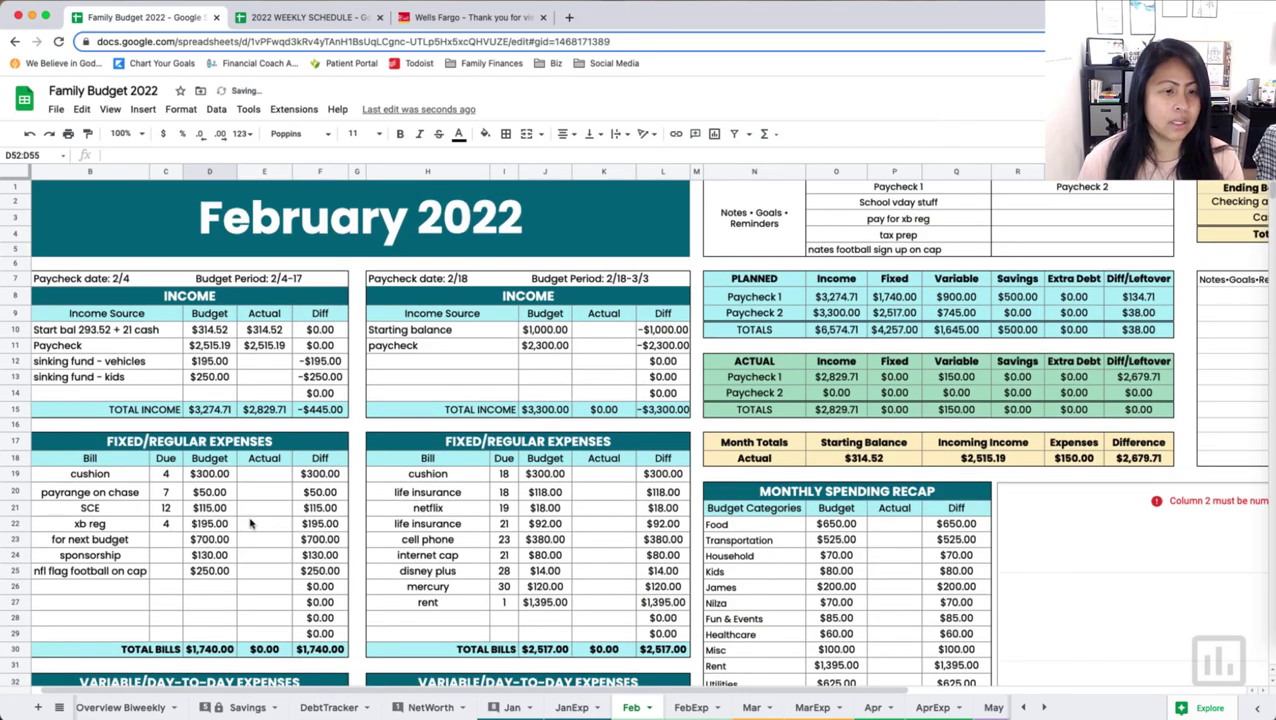
scroll(250, 520, down, 4)
scroll(252, 522, down, 3)
scroll(252, 522, down, 5)
scroll(252, 522, down, 1)
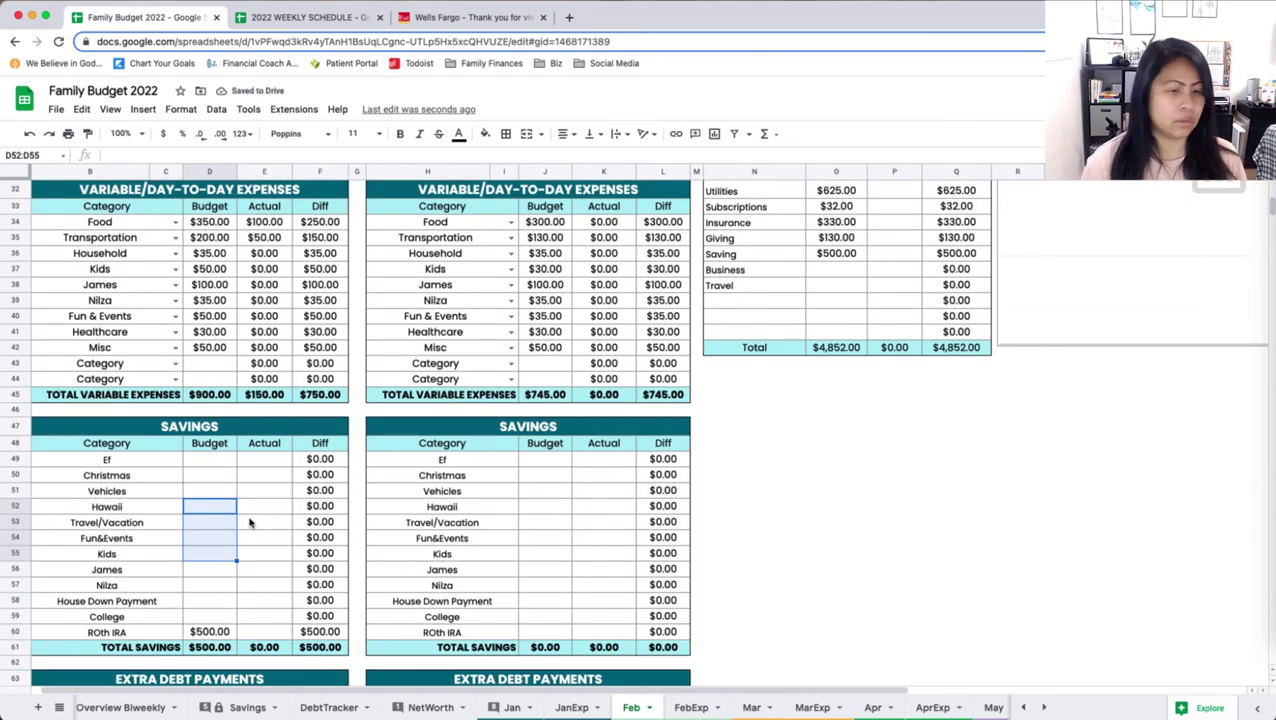
click(211, 463)
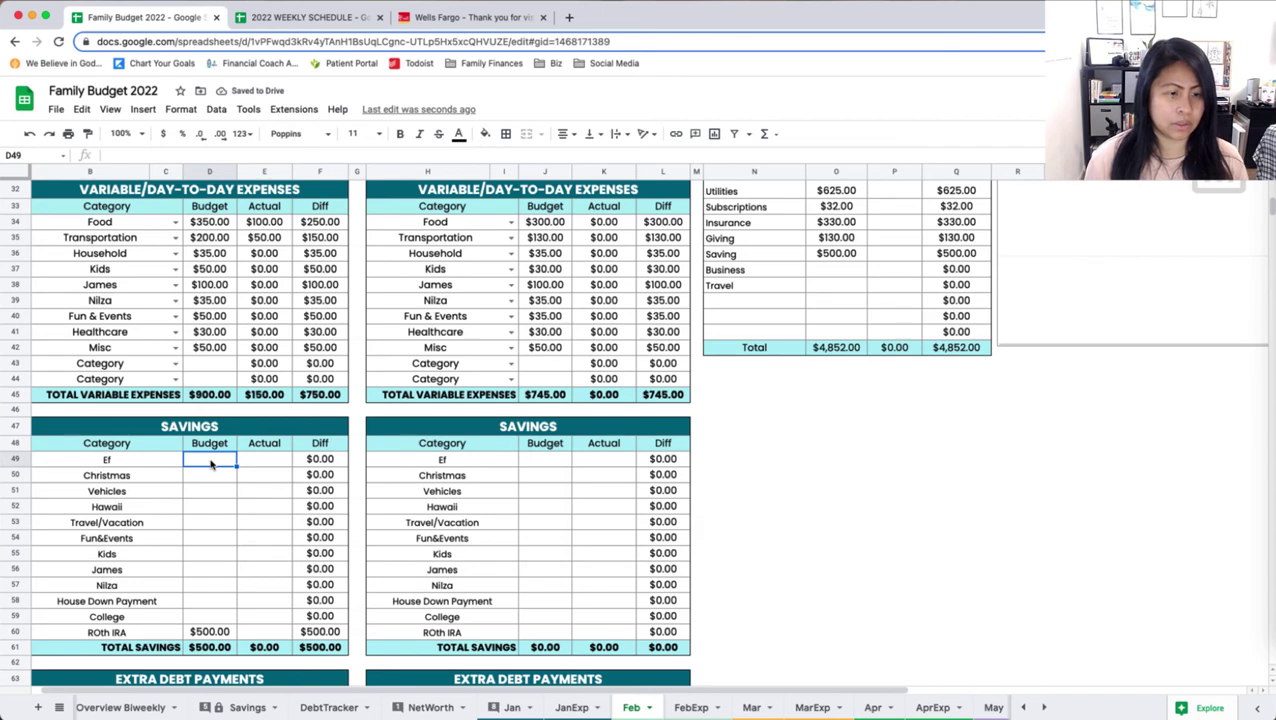
text(50)
key(Return)
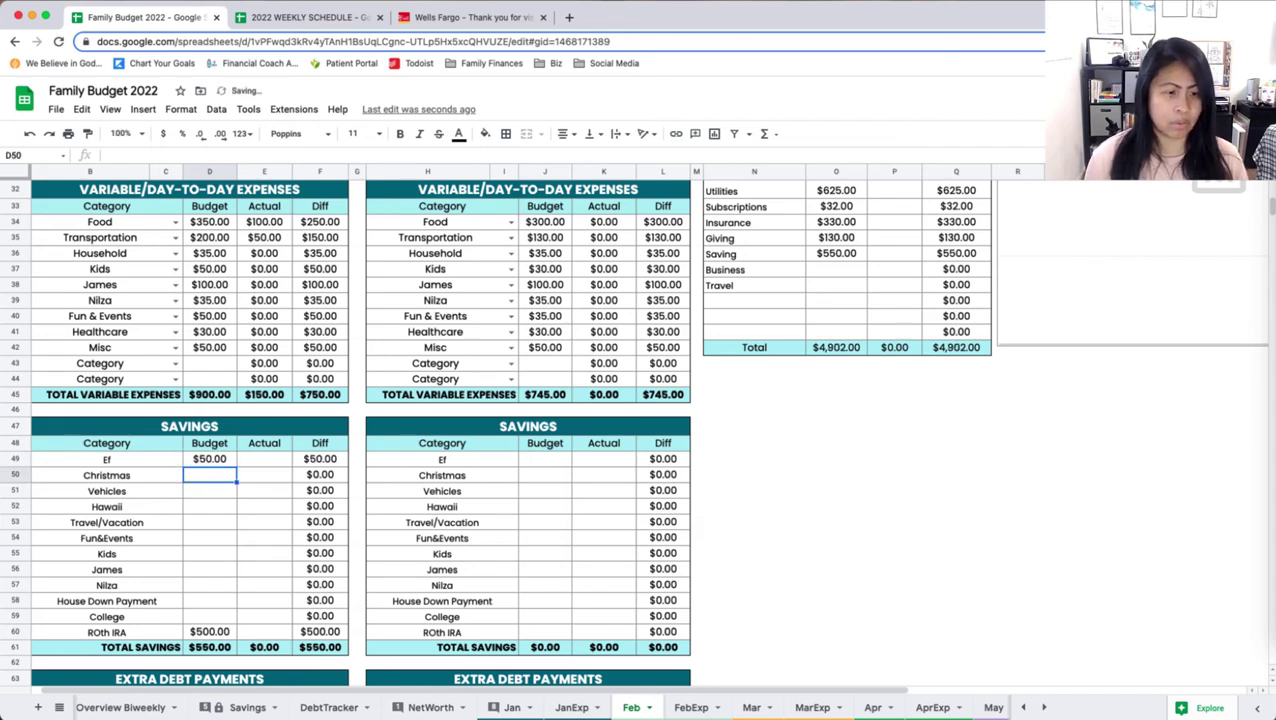
key(Down)
key(Down)
text(50)
key(Return)
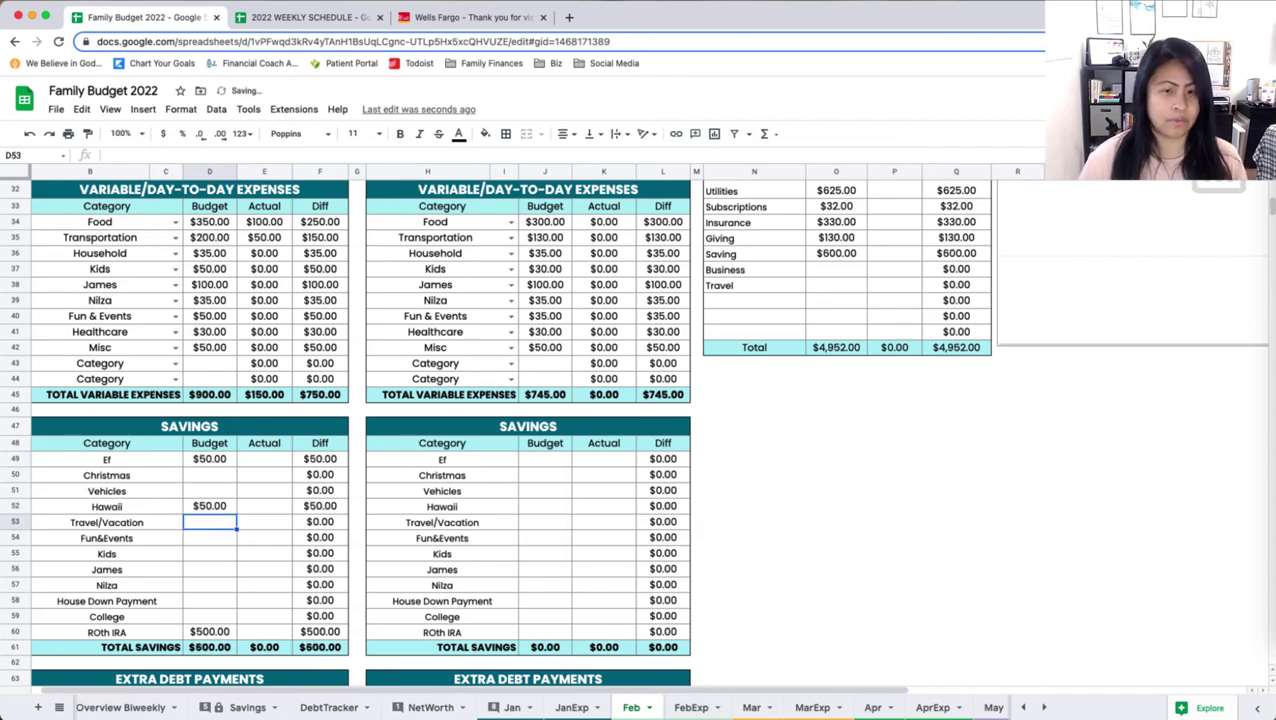
key(Down)
text(50)
key(Return)
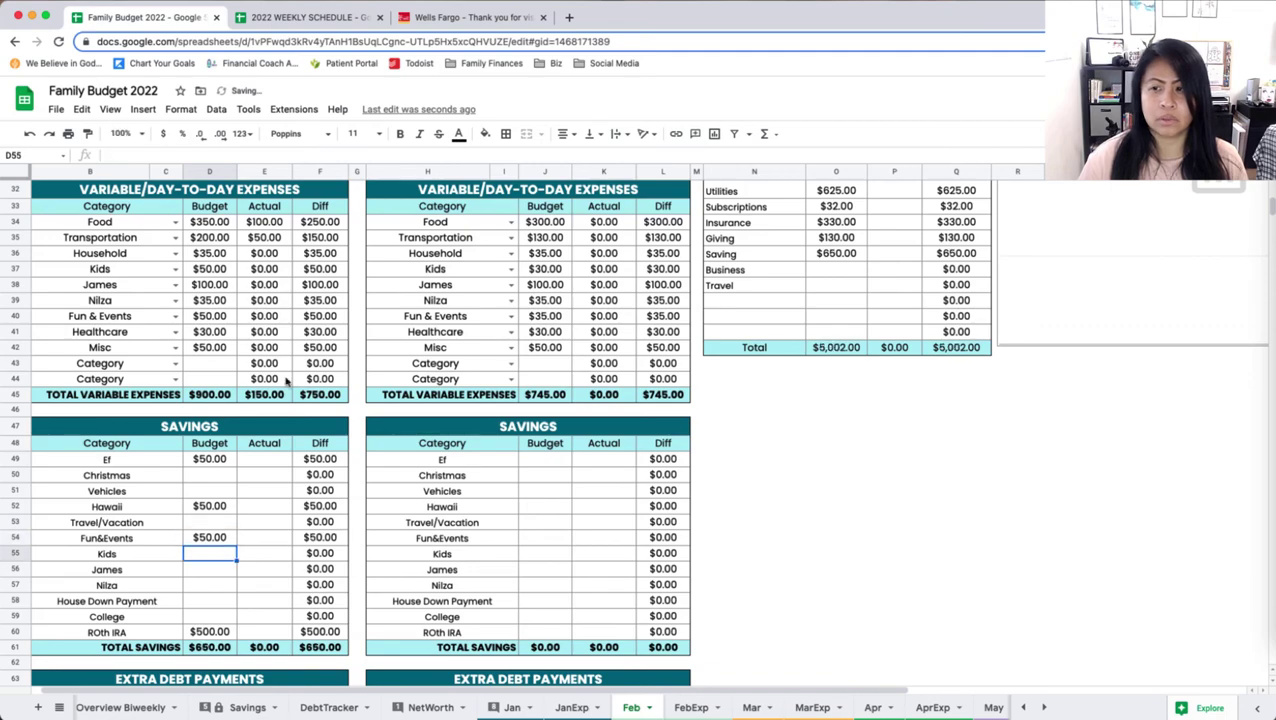
Step: Reduce the Fun&Events savings budget to $35, bringing total savings to $635
scroll(385, 421, up, 3)
scroll(391, 440, up, 6)
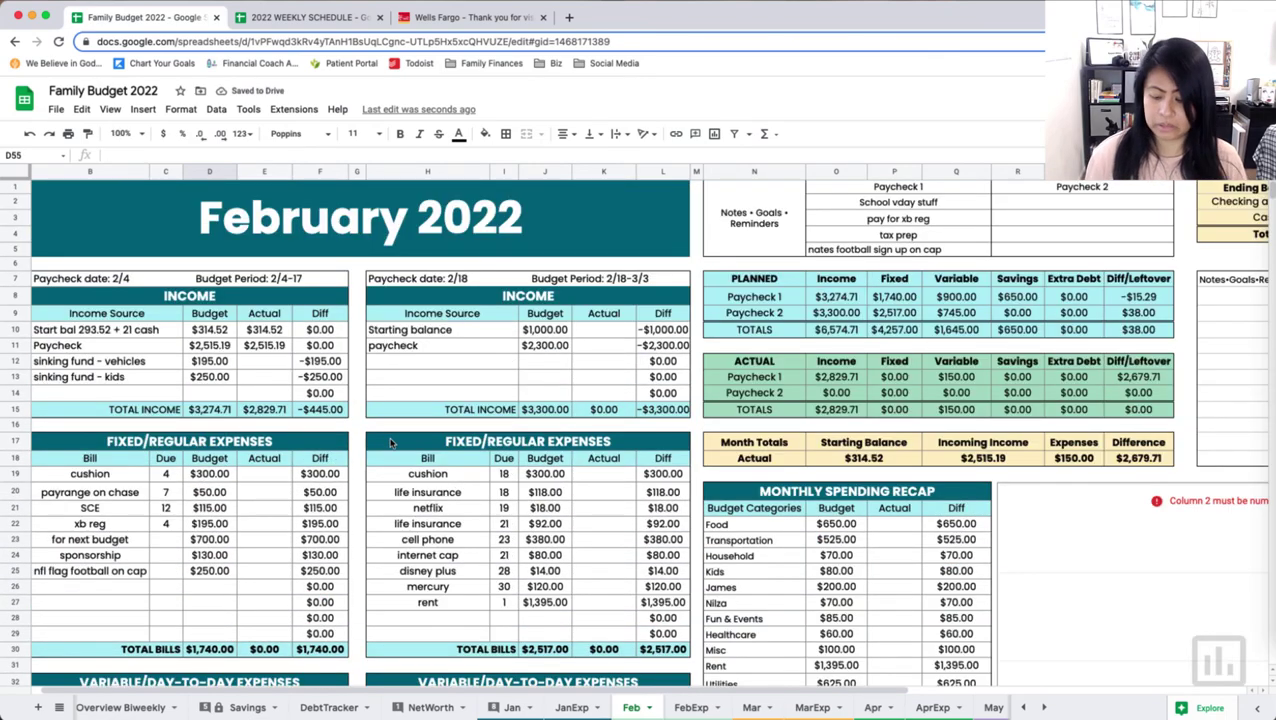
scroll(391, 440, down, 6)
scroll(391, 440, down, 3)
click(213, 556)
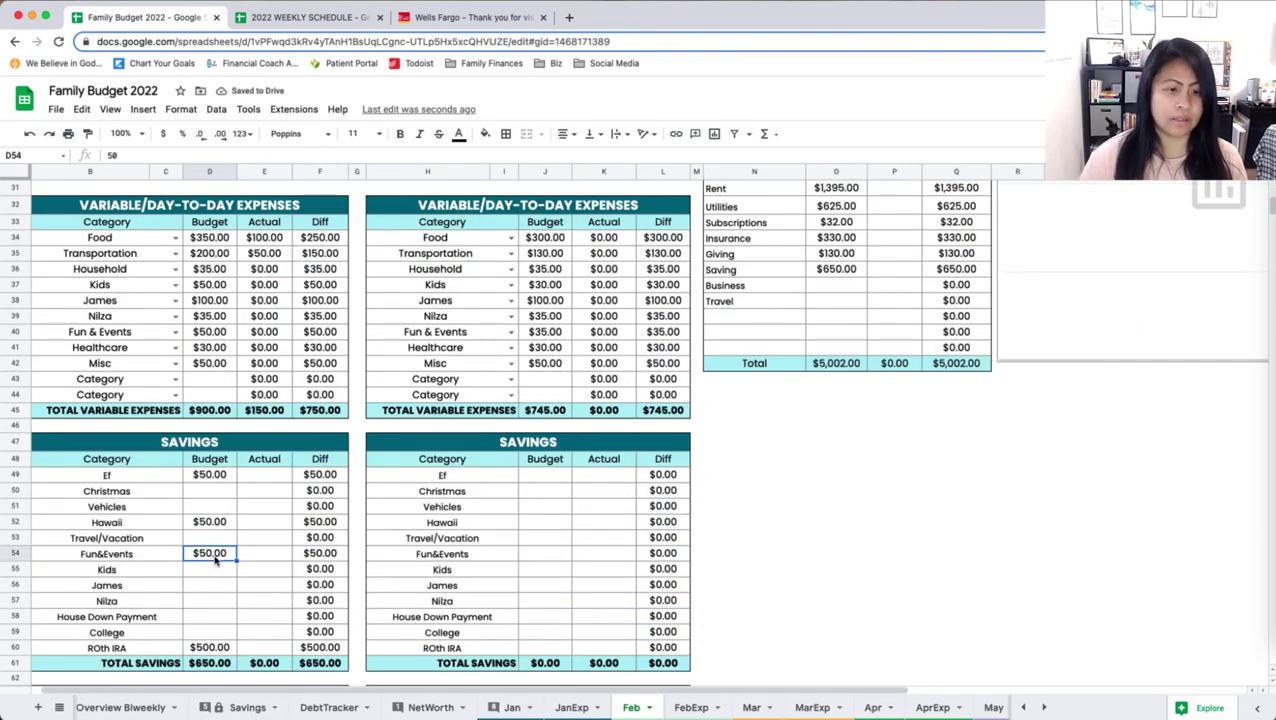
text(35)
key(Return)
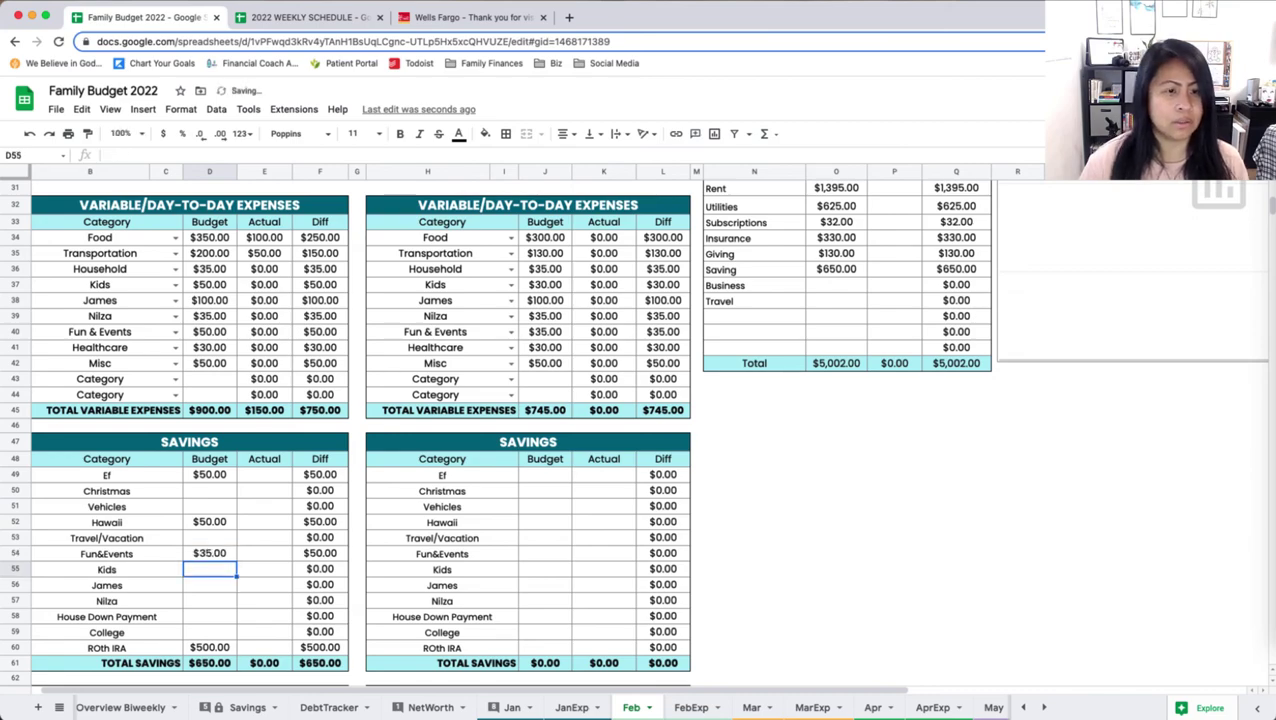
scroll(262, 540, up, 10)
scroll(256, 636, down, 7)
scroll(256, 636, up, 6)
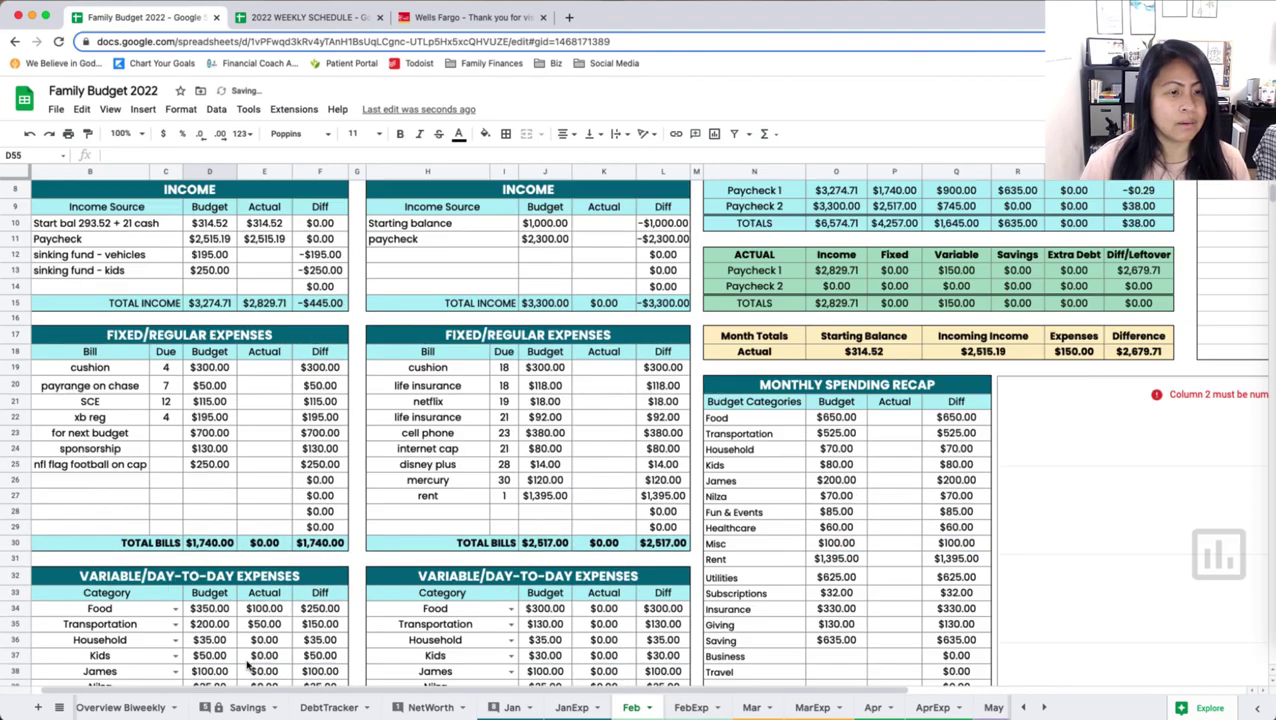
scroll(256, 636, up, 2)
scroll(296, 578, down, 6)
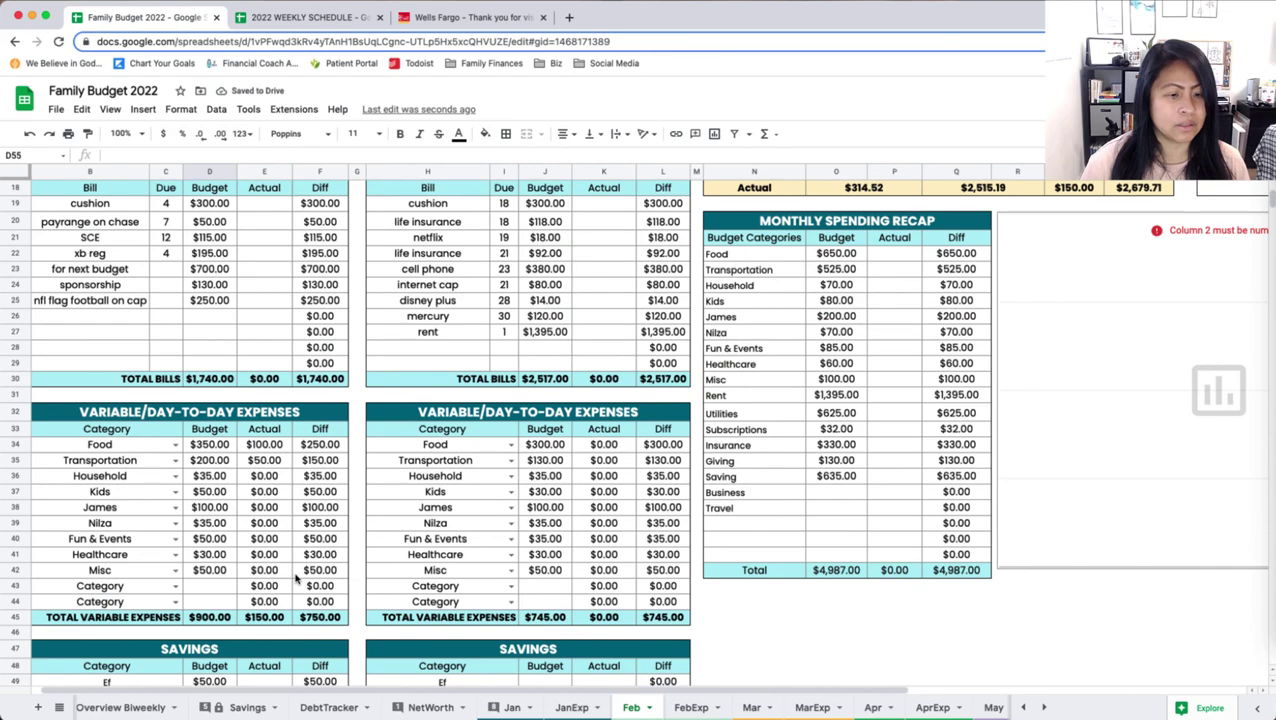
scroll(296, 578, down, 3)
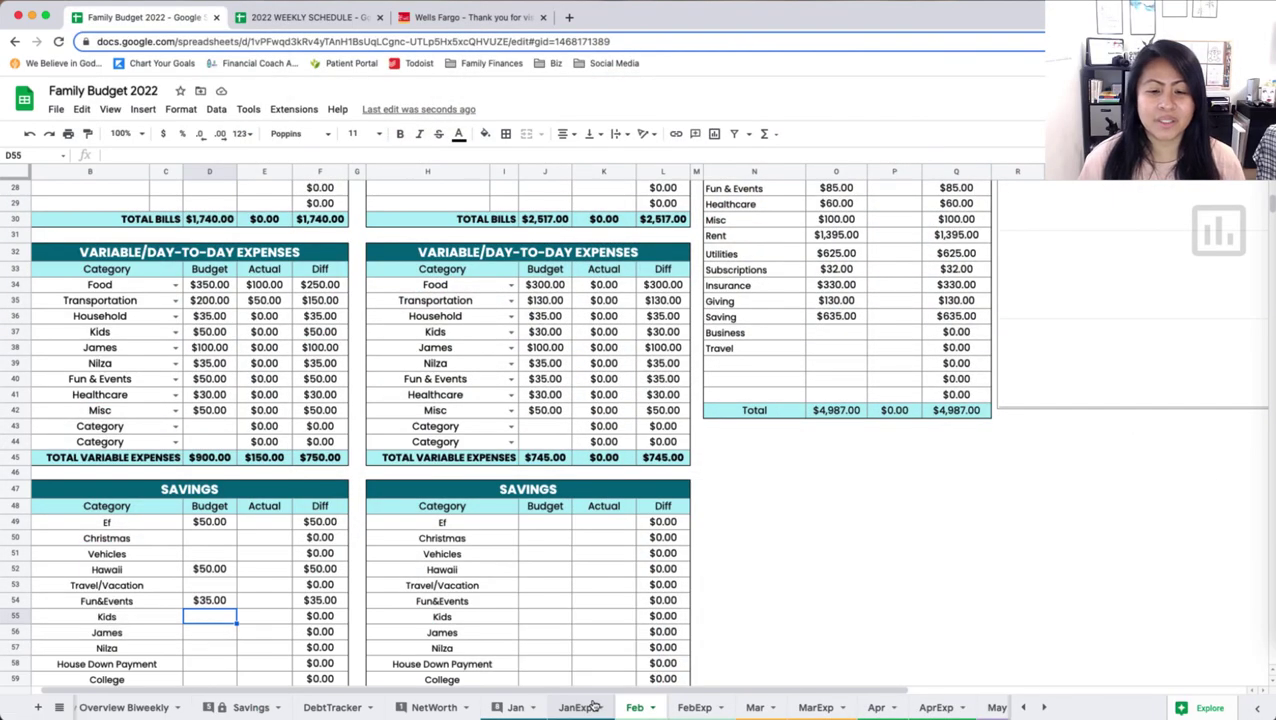
Step: Review the January 2022 recap, its spending chart and the $314.52 ending balances
click(505, 708)
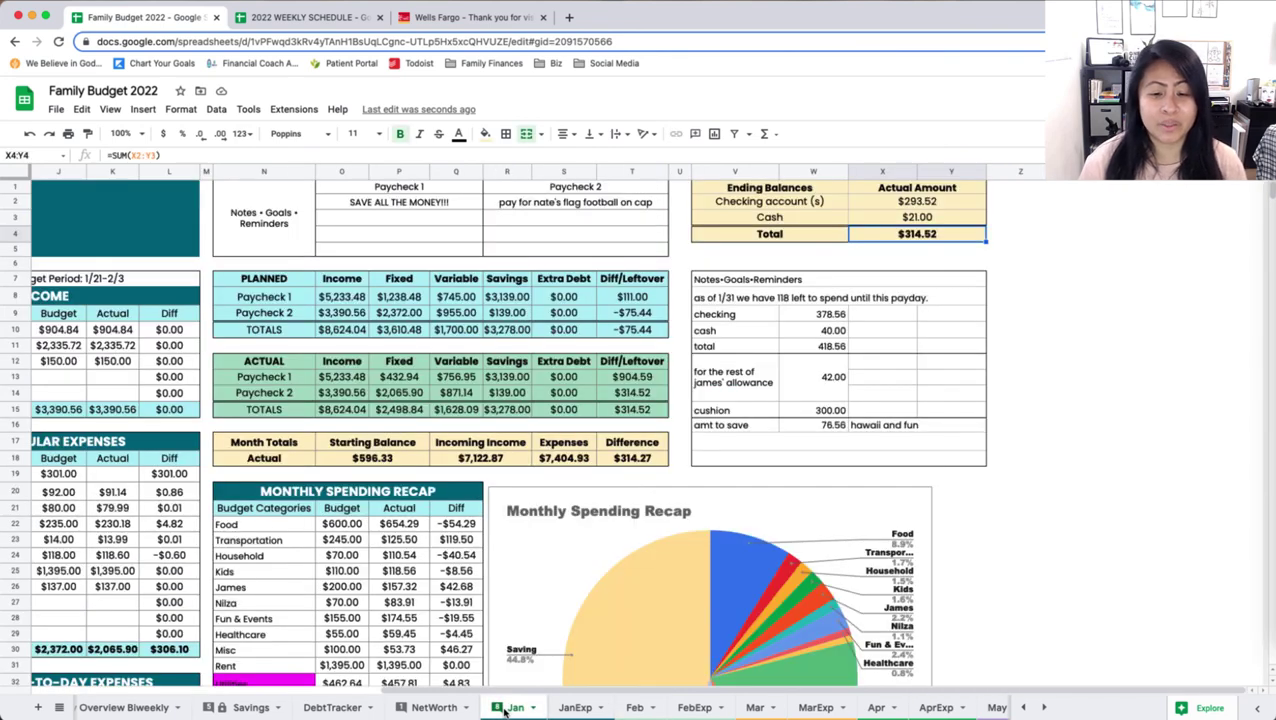
scroll(500, 680, down, 3)
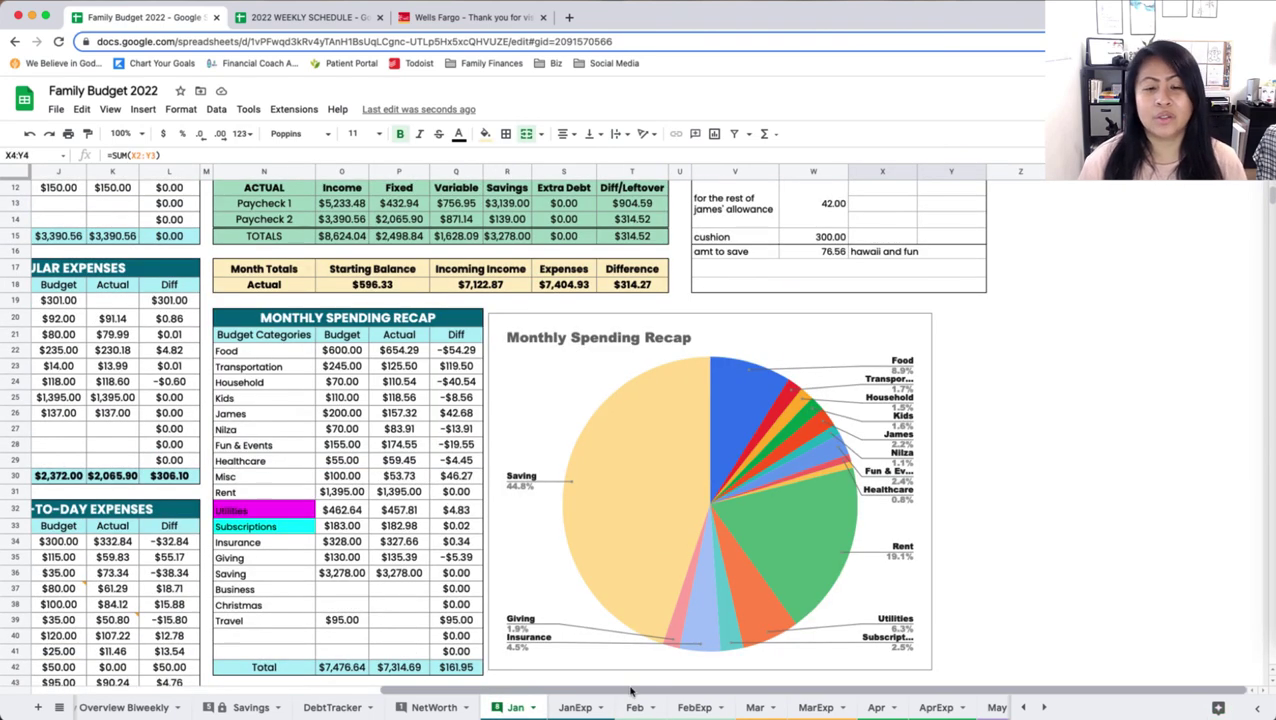
scroll(500, 680, down, 2)
scroll(495, 680, left, 3)
scroll(493, 700, left, 2)
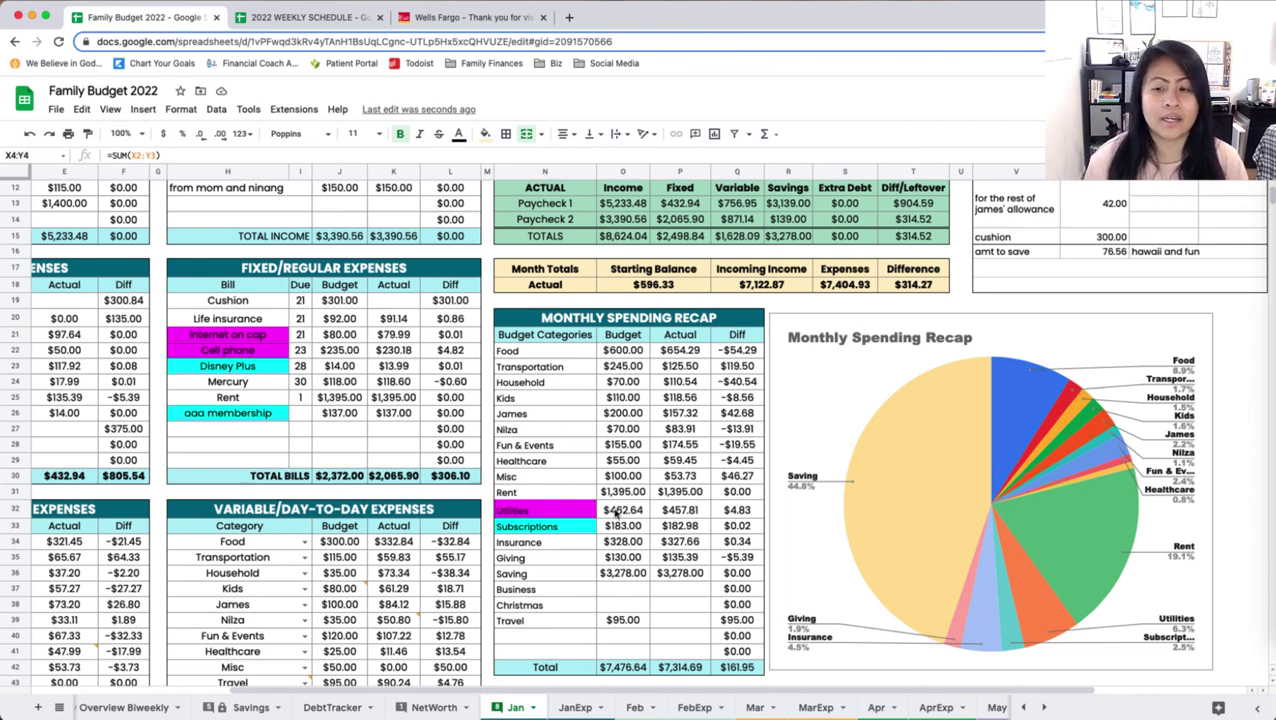
scroll(757, 484, up, 4)
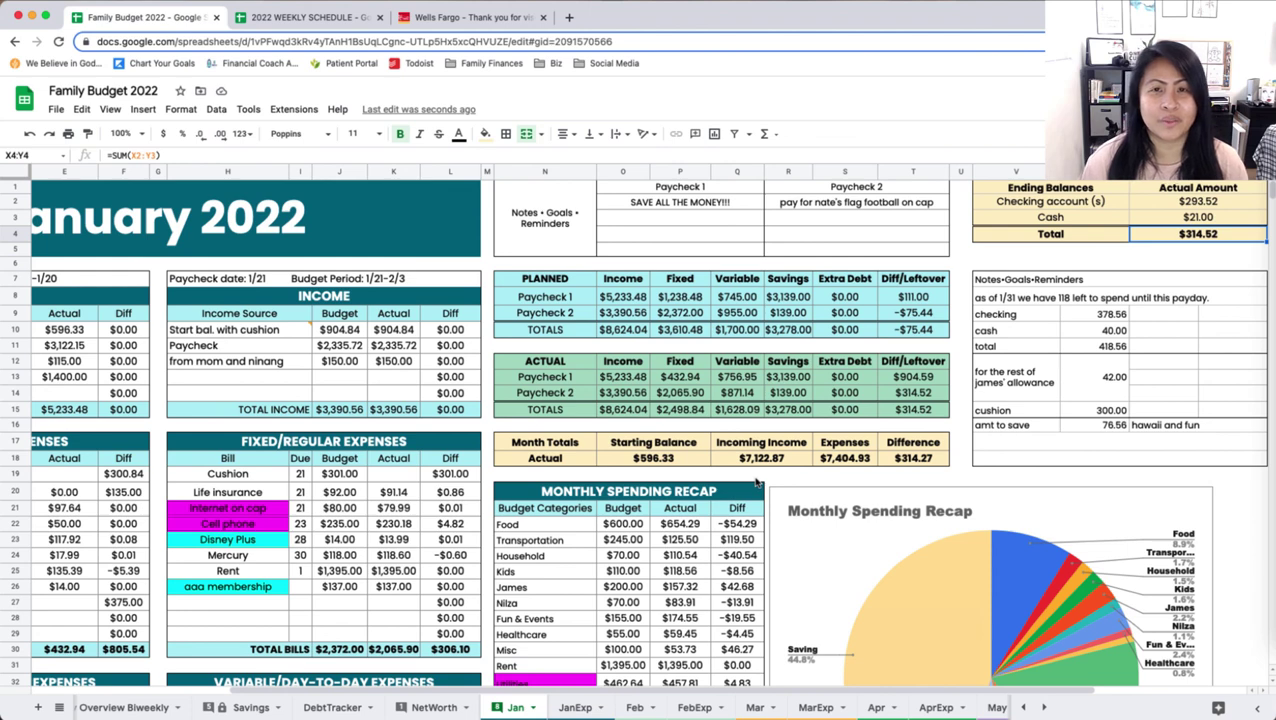